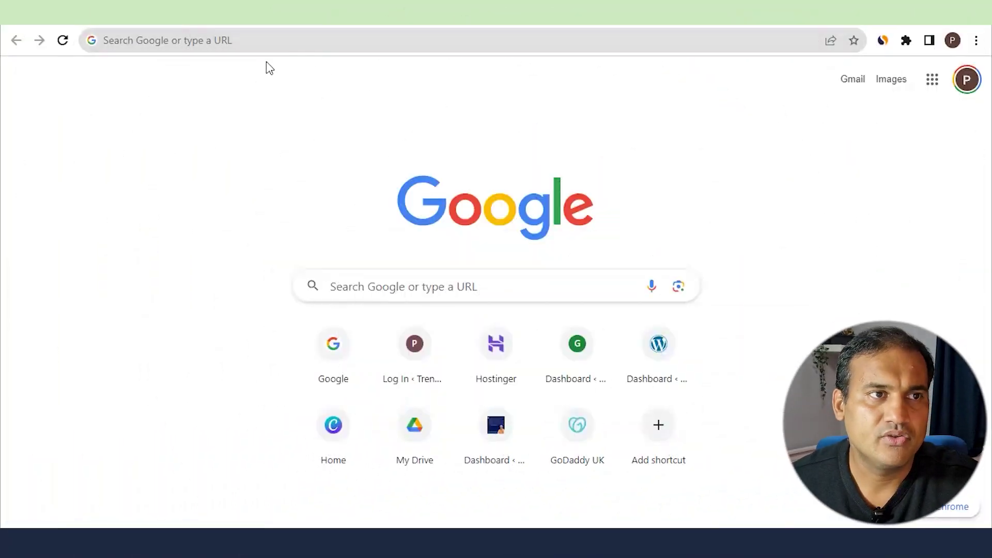
- Open the Google Trends website at trends.google.com
{"action": "left_click", "coordinate": [273, 44]}
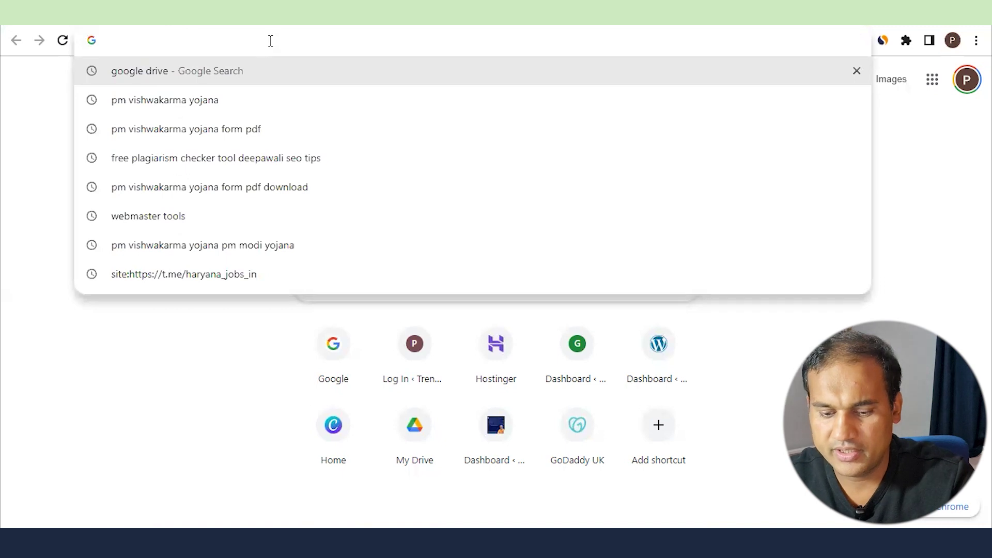
{"action": "type", "text": "trends.google.com"}
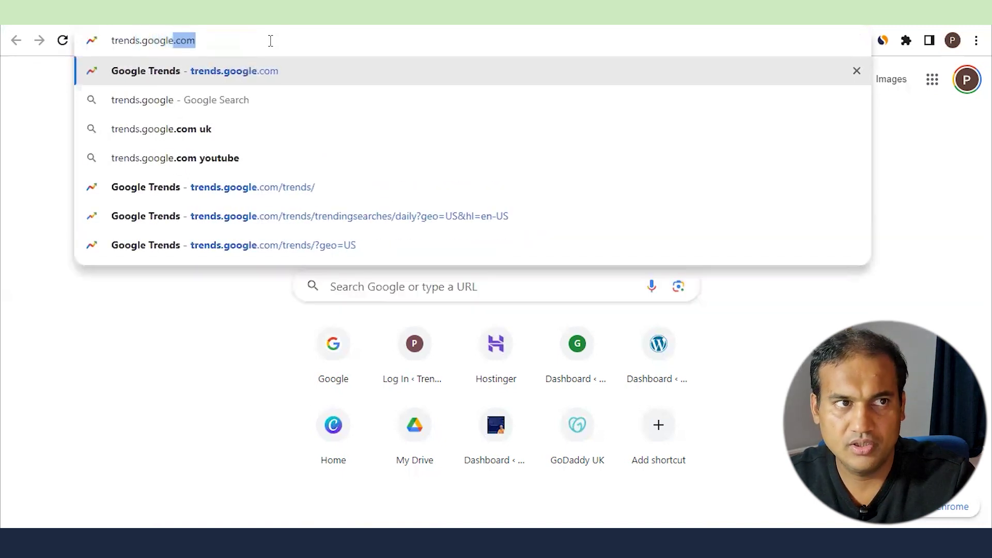
{"action": "key", "text": "Return"}
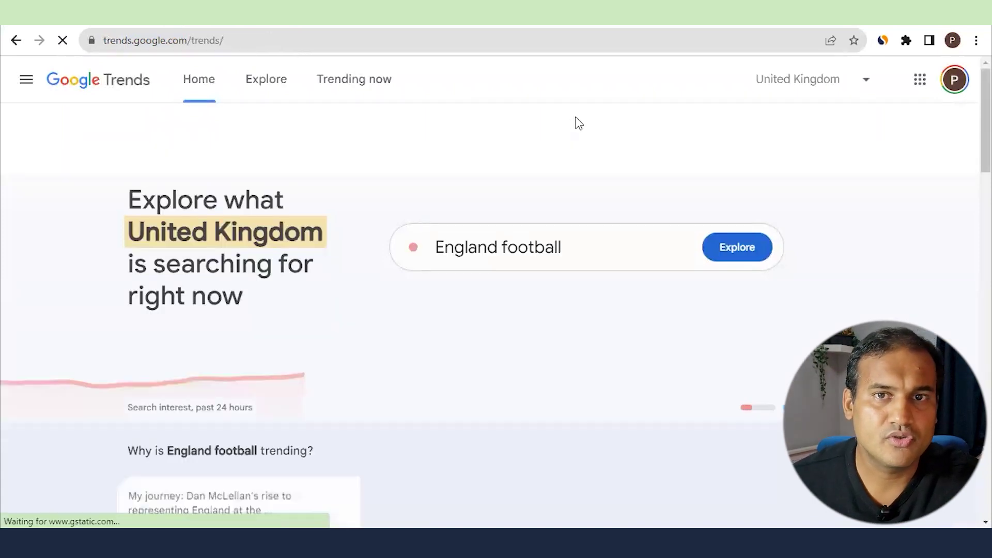
- Look through the available countries and the sections of the Trends home page, including its trending keyword search
{"action": "left_click", "coordinate": [822, 83]}
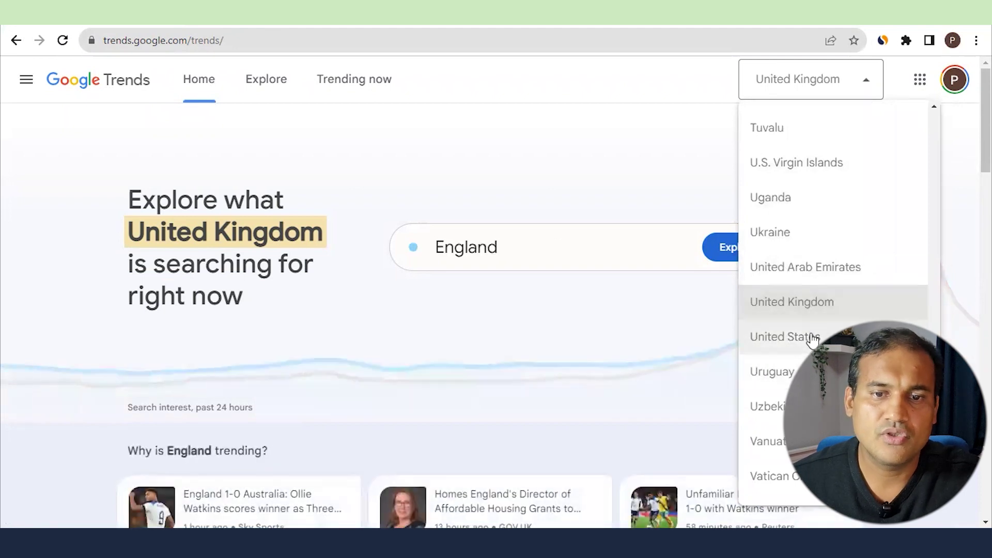
{"action": "left_click", "coordinate": [630, 168]}
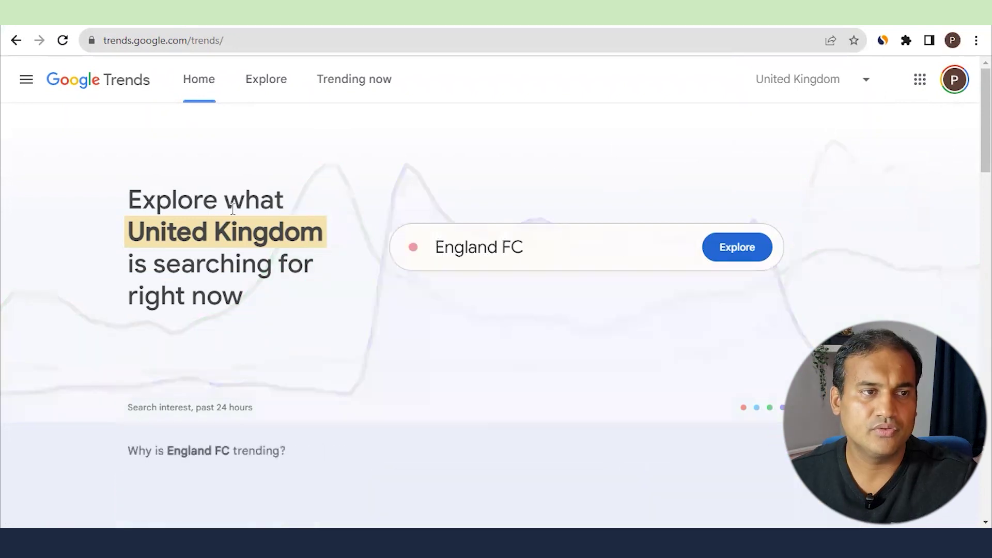
{"action": "scroll", "coordinate": [440, 286], "scroll_direction": "down", "scroll_amount": 3}
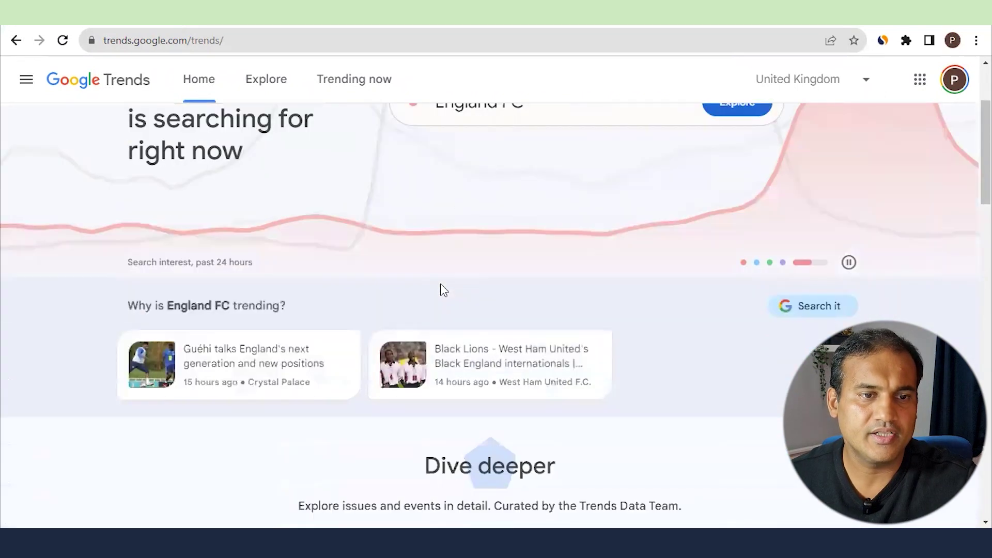
{"action": "scroll", "coordinate": [397, 301], "scroll_direction": "down", "scroll_amount": 1}
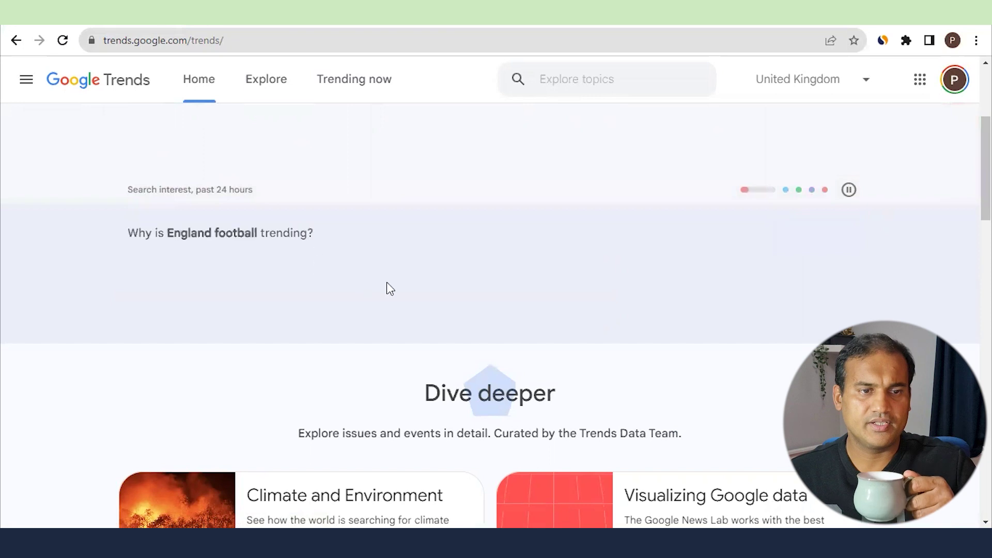
{"action": "scroll", "coordinate": [387, 283], "scroll_direction": "down", "scroll_amount": 3}
{"action": "scroll", "coordinate": [571, 311], "scroll_direction": "down", "scroll_amount": 4}
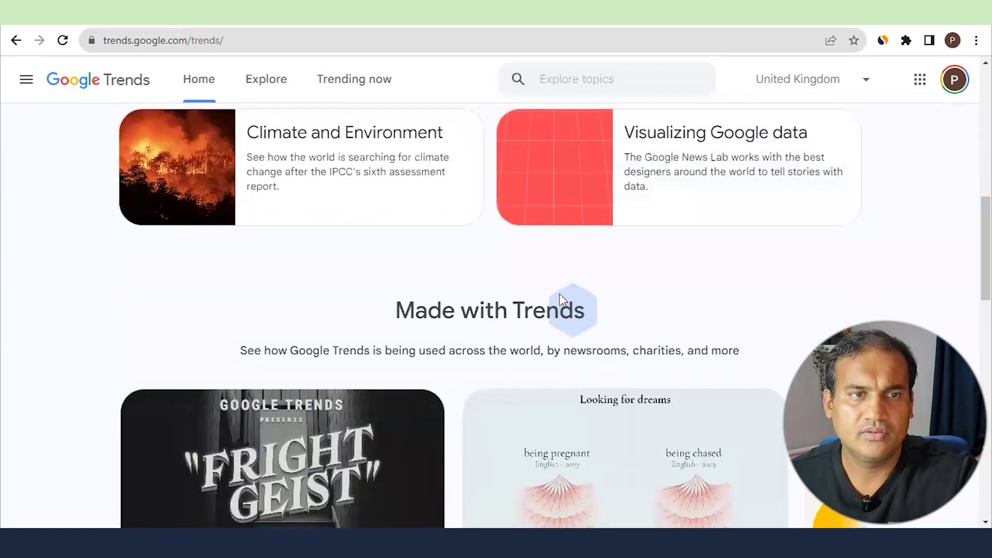
{"action": "scroll", "coordinate": [560, 296], "scroll_direction": "up", "scroll_amount": 7}
{"action": "left_click", "coordinate": [571, 249]}
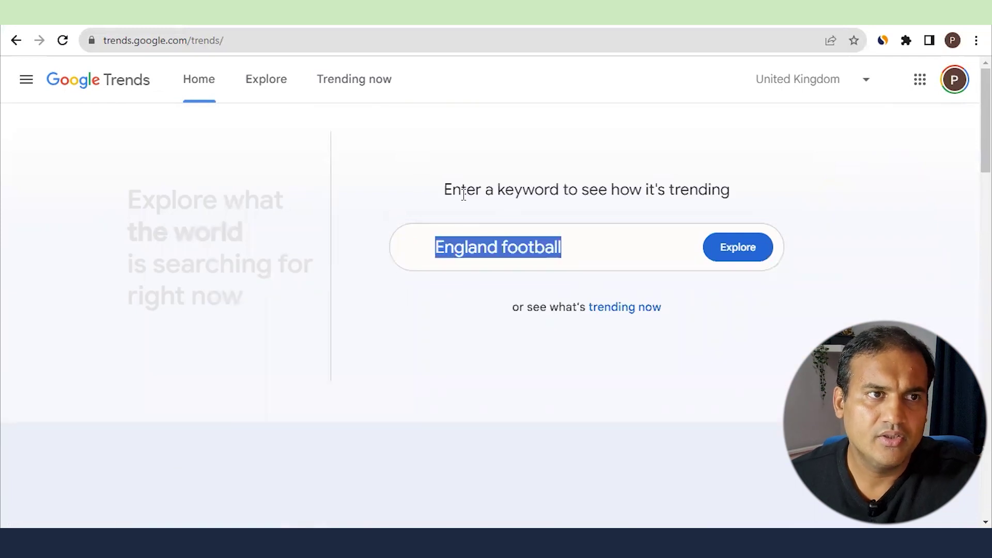
- Go to the Explore page and look up the trend for the search term "movie"
{"action": "left_click", "coordinate": [268, 85]}
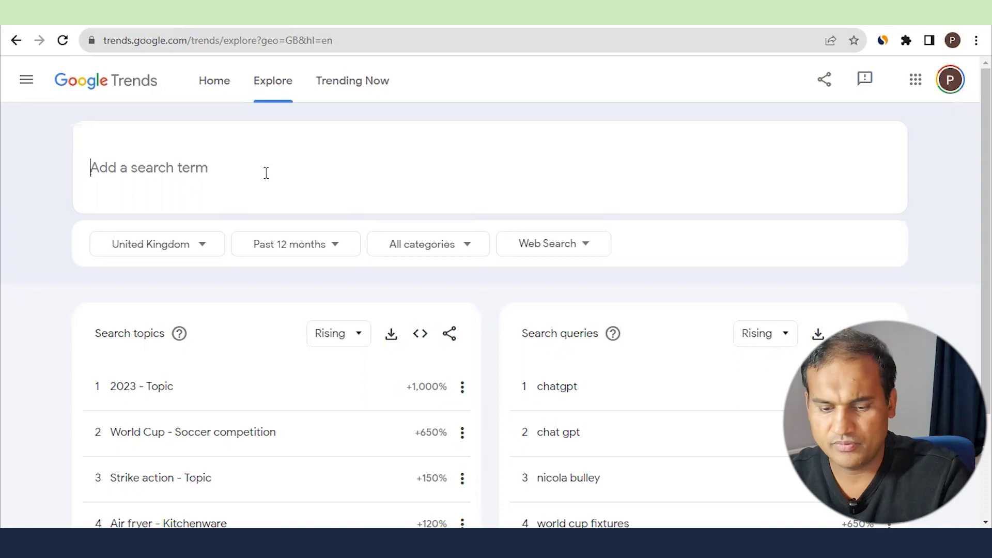
{"action": "type", "text": "wordpress"}
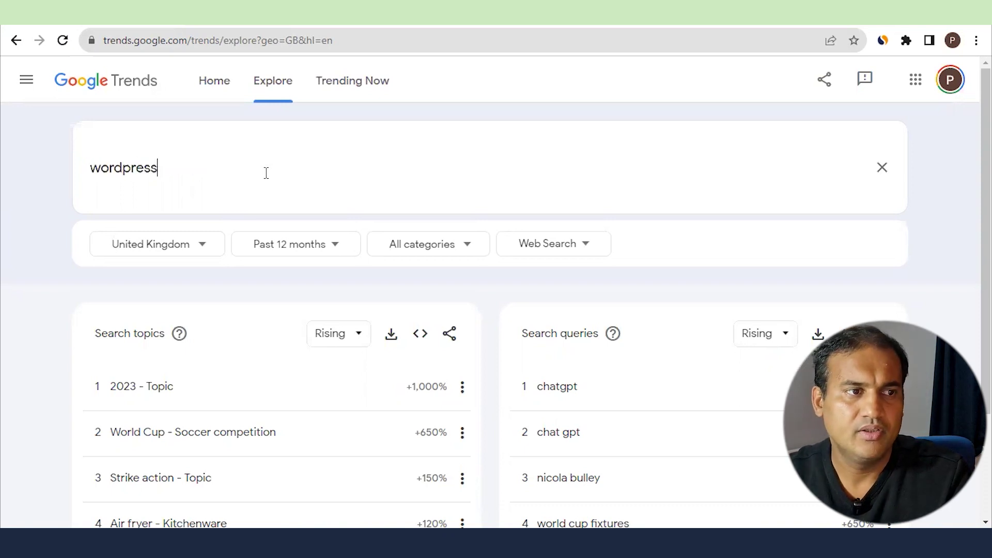
{"action": "key", "text": "ctrl+a"}
{"action": "key", "text": "BackSpace"}
{"action": "type", "text": "movie"}
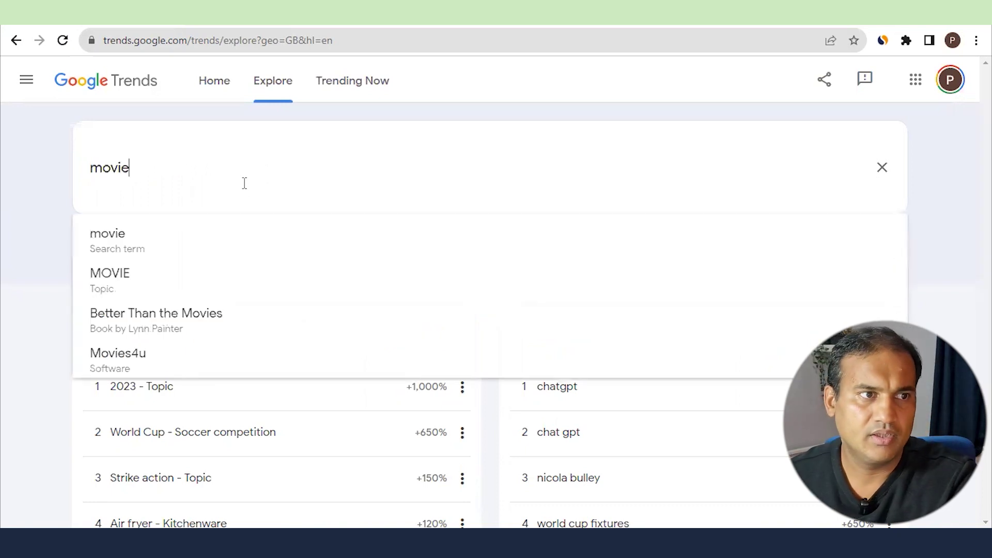
{"action": "key", "text": "Return"}
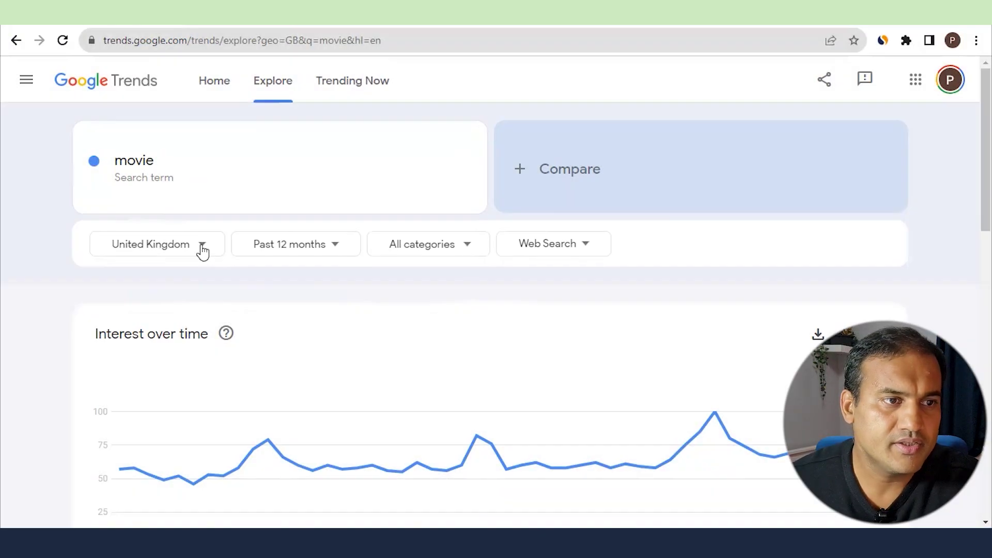
- Change the region filter for the movie trend to United States
{"action": "left_click", "coordinate": [202, 246]}
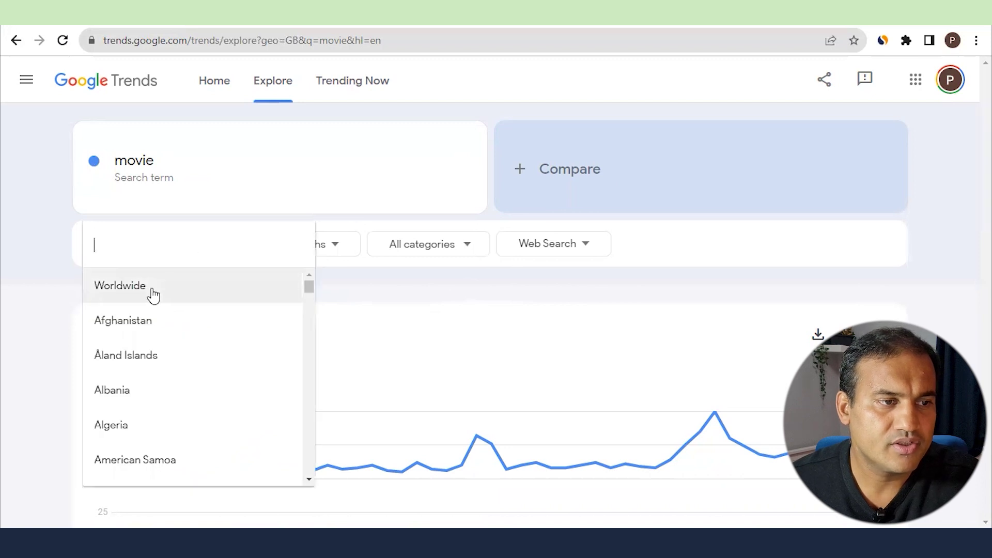
{"action": "scroll", "coordinate": [181, 325], "scroll_direction": "down", "scroll_amount": 8}
{"action": "scroll", "coordinate": [248, 434], "scroll_direction": "down", "scroll_amount": 20}
{"action": "left_click_drag", "start_coordinate": [312, 374], "coordinate": [317, 471]}
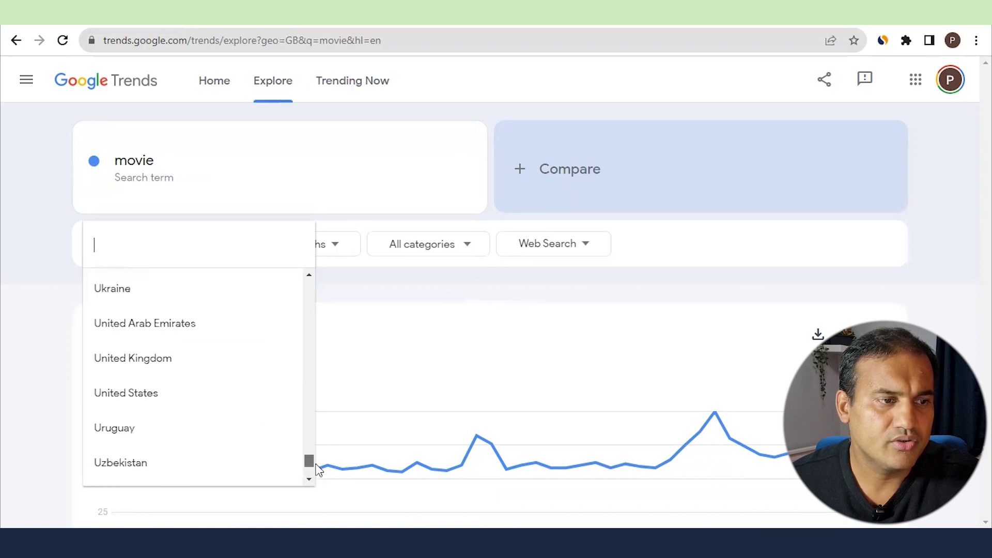
{"action": "left_click", "coordinate": [179, 402]}
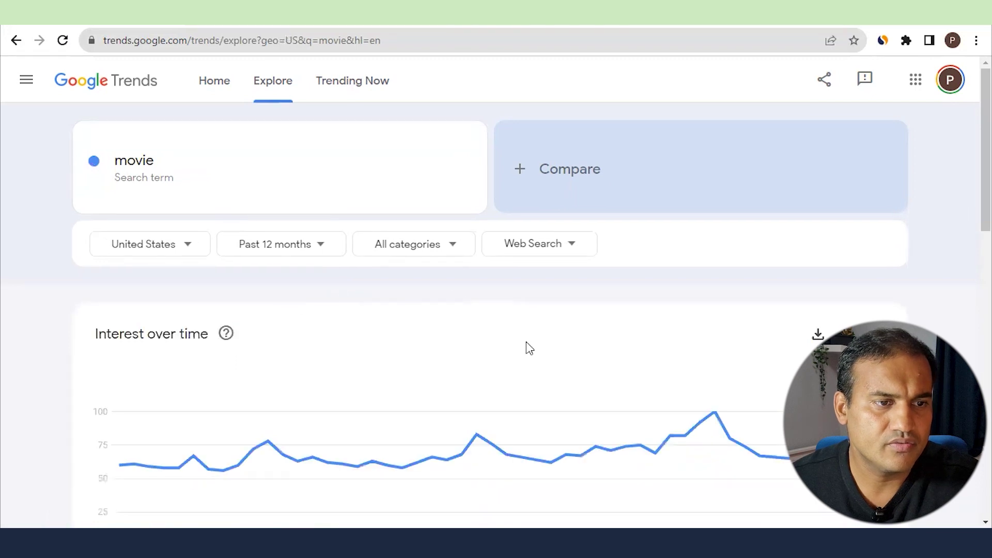
- Set the time range to 2004 - present and review the interest over time chart
{"action": "left_click", "coordinate": [296, 248]}
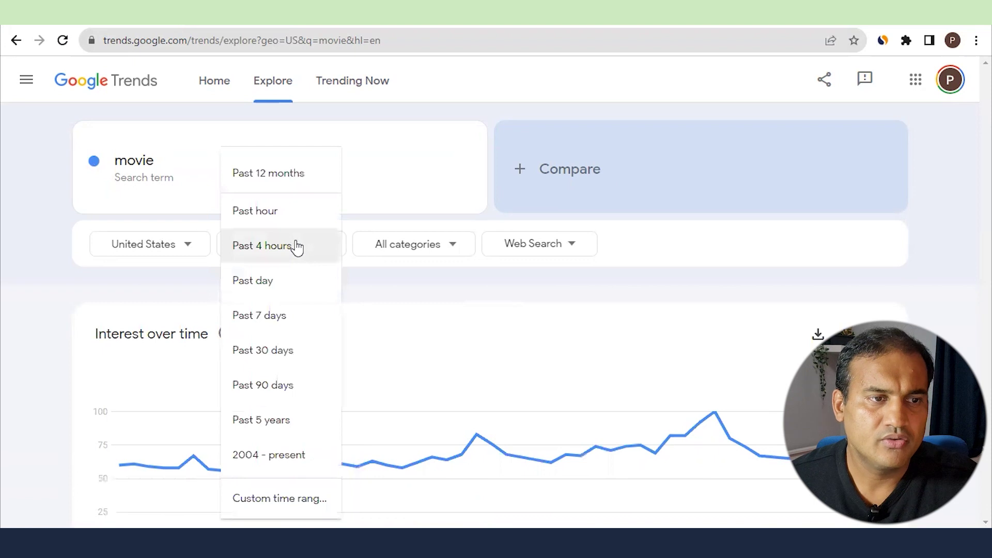
{"action": "left_click", "coordinate": [287, 456]}
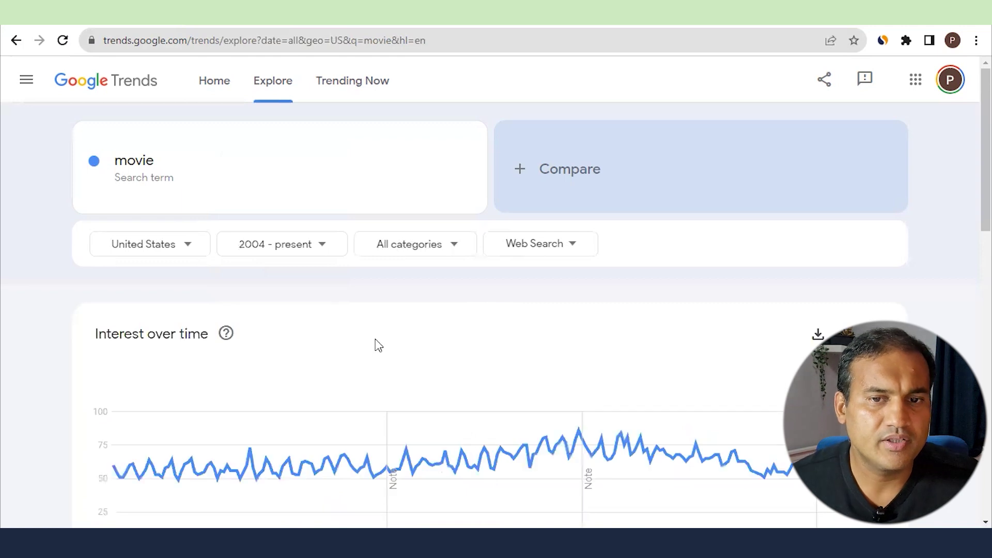
{"action": "scroll", "coordinate": [379, 342], "scroll_direction": "down", "scroll_amount": 1}
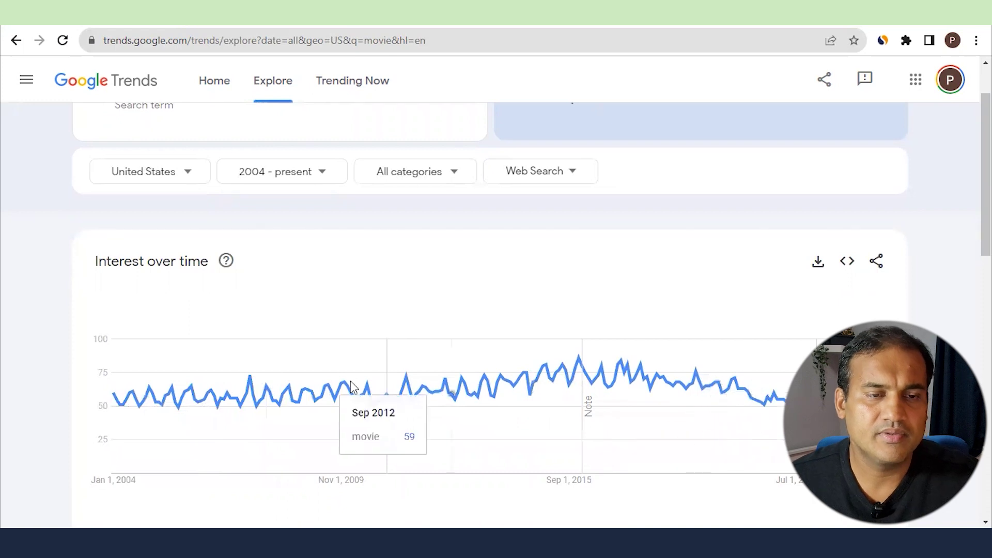
{"action": "scroll", "coordinate": [486, 332], "scroll_direction": "up", "scroll_amount": 1}
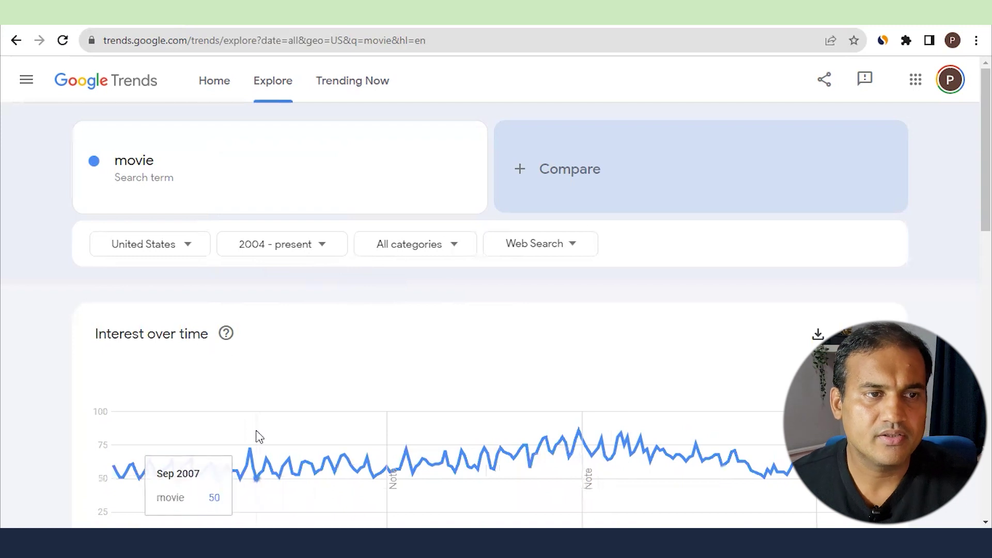
- Filter the movie trend by the Autos & Vehicles category and view its interest over time
{"action": "left_click", "coordinate": [450, 249]}
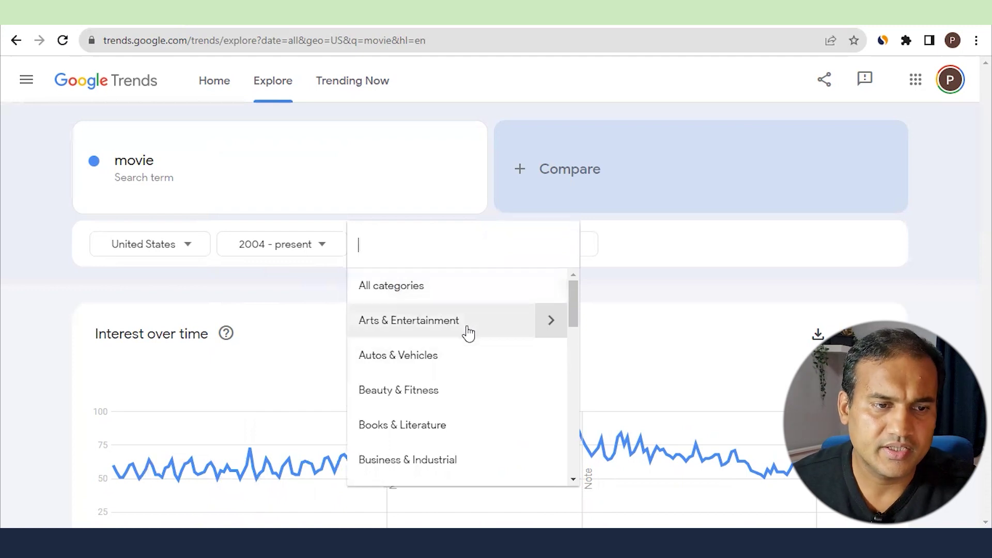
{"action": "scroll", "coordinate": [469, 330], "scroll_direction": "down", "scroll_amount": 2}
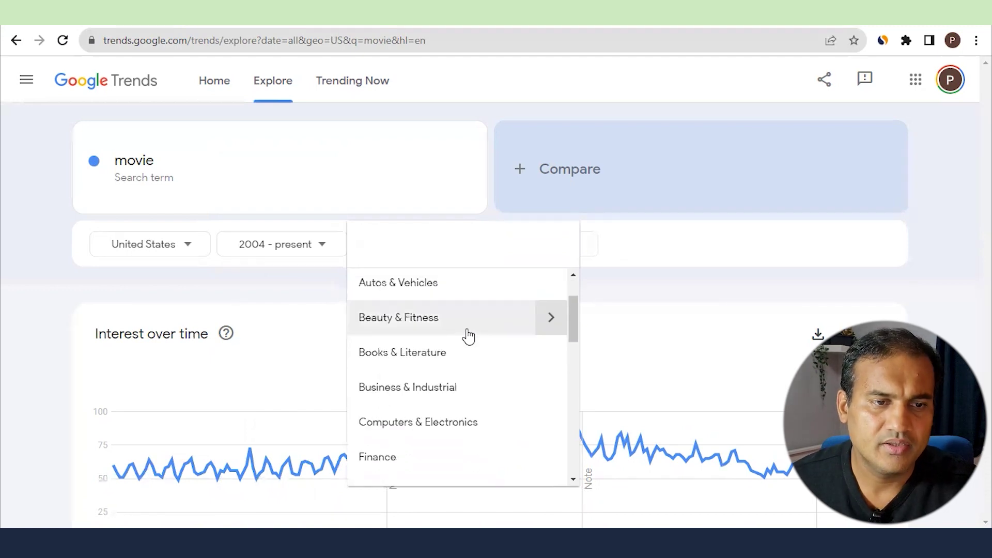
{"action": "left_click", "coordinate": [434, 285]}
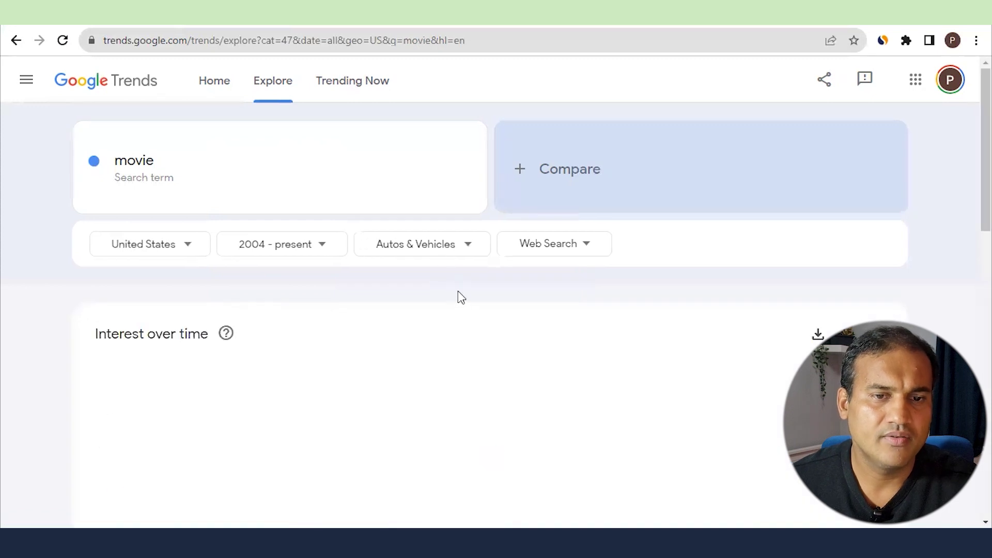
{"action": "scroll", "coordinate": [460, 297], "scroll_direction": "down", "scroll_amount": 3}
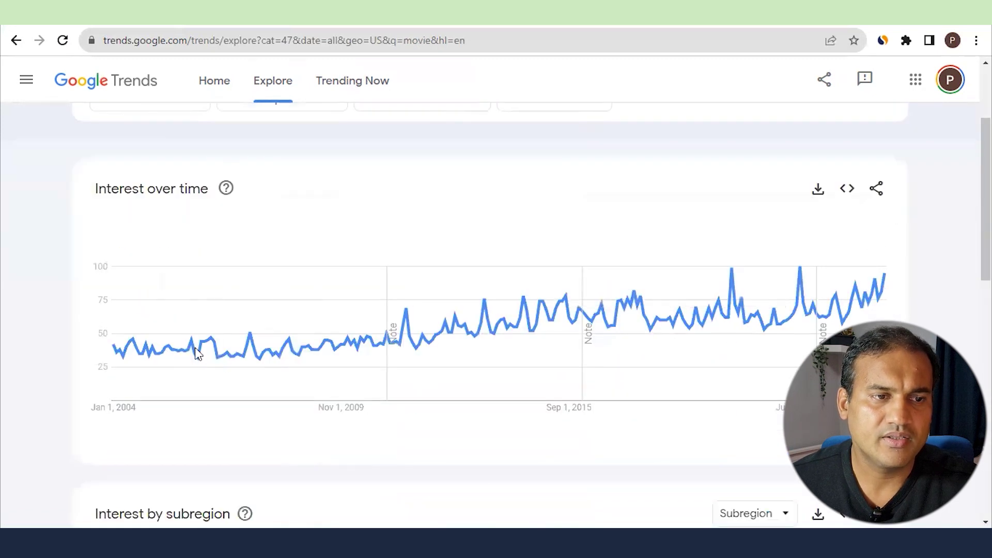
{"action": "scroll", "coordinate": [439, 354], "scroll_direction": "up", "scroll_amount": 2}
{"action": "scroll", "coordinate": [440, 351], "scroll_direction": "up", "scroll_amount": 2}
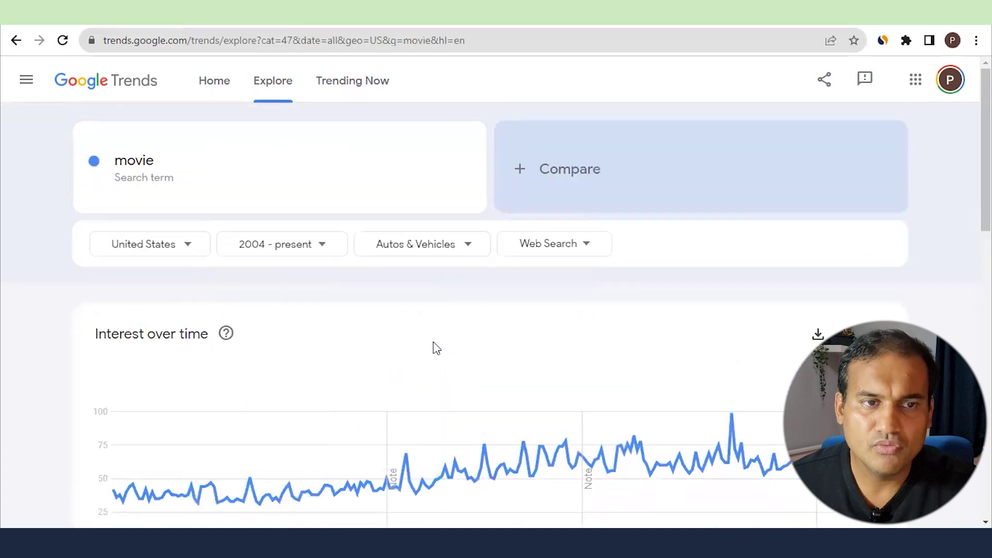
- Switch the category filter to Arts & Entertainment and review the interest over time chart
{"action": "left_click", "coordinate": [450, 253]}
{"action": "scroll", "coordinate": [433, 335], "scroll_direction": "up", "scroll_amount": 2}
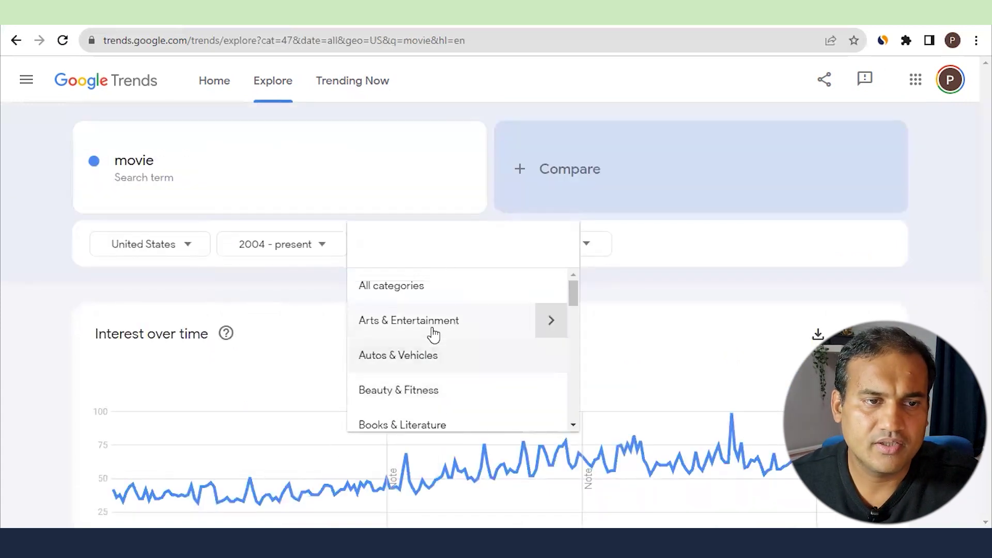
{"action": "left_click", "coordinate": [433, 330]}
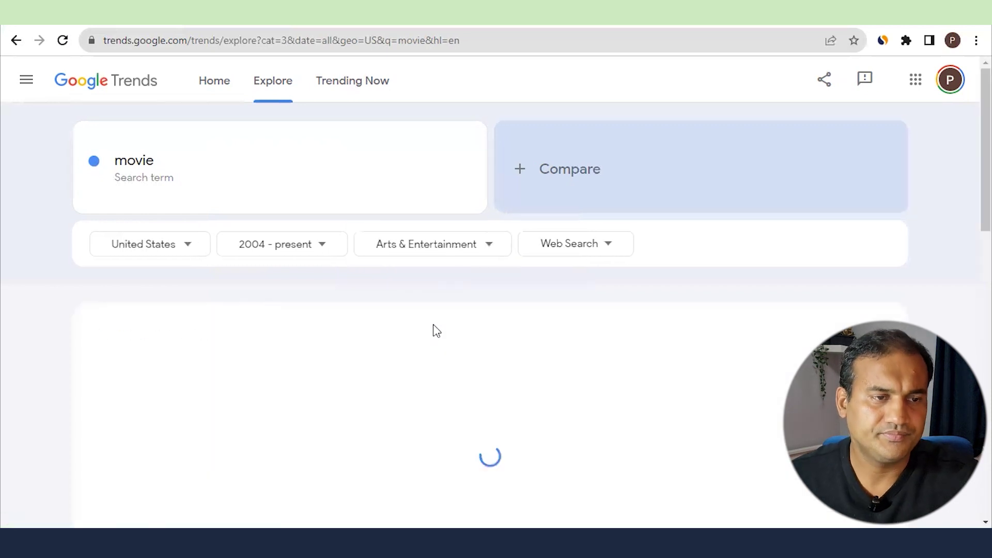
{"action": "scroll", "coordinate": [443, 356], "scroll_direction": "down", "scroll_amount": 3}
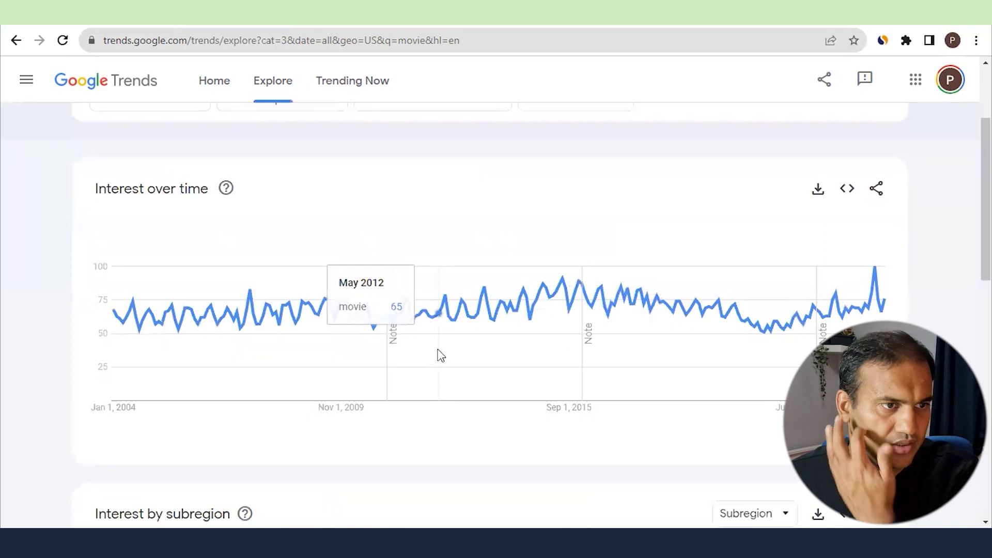
{"action": "scroll", "coordinate": [440, 355], "scroll_direction": "up", "scroll_amount": 3}
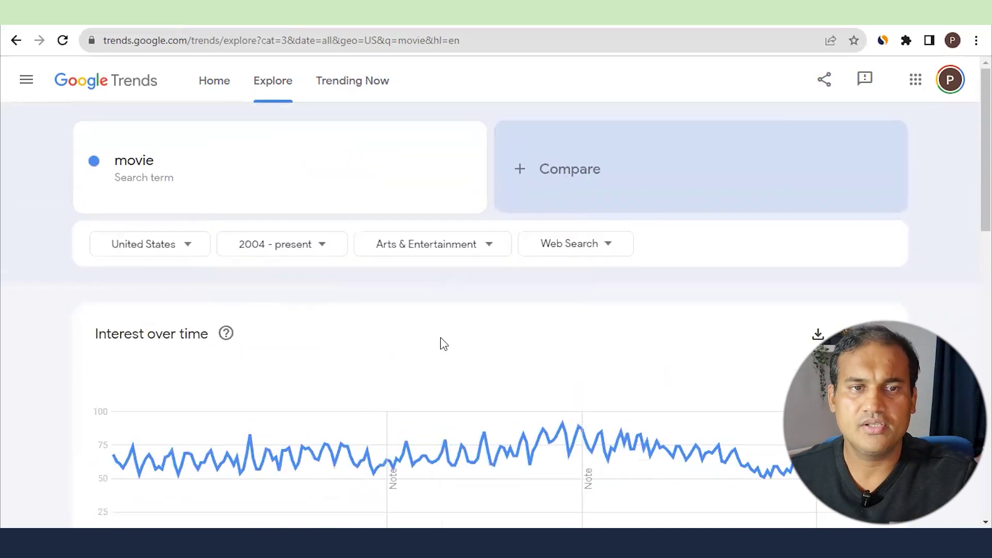
- Change the search type to YouTube Search and examine the interest over time for movie
{"action": "left_click", "coordinate": [594, 253]}
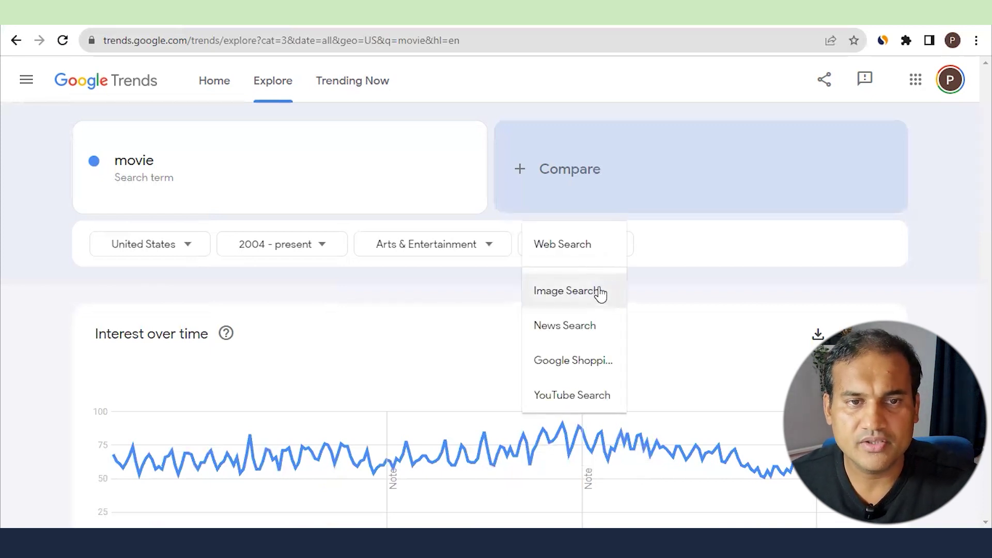
{"action": "left_click", "coordinate": [593, 399]}
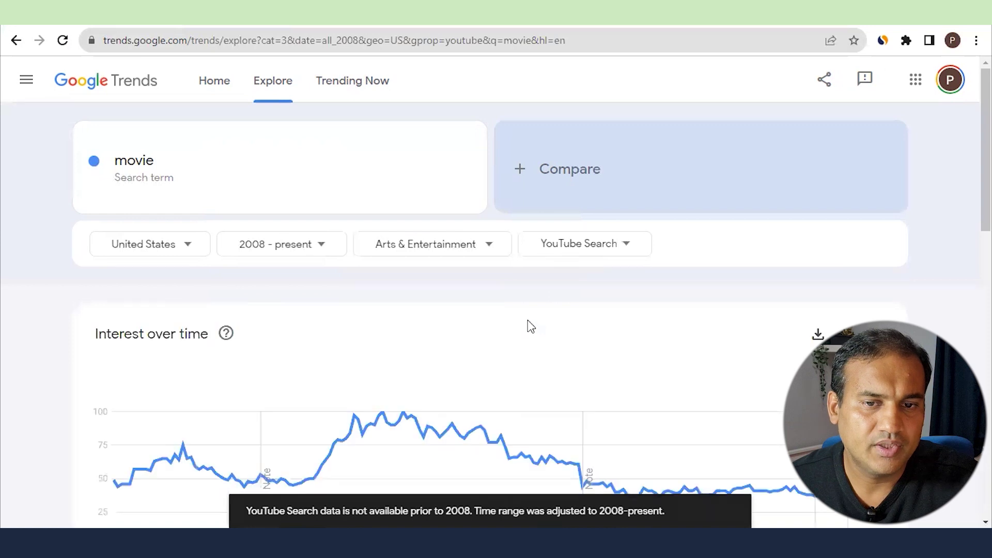
{"action": "scroll", "coordinate": [530, 327], "scroll_direction": "down", "scroll_amount": 3}
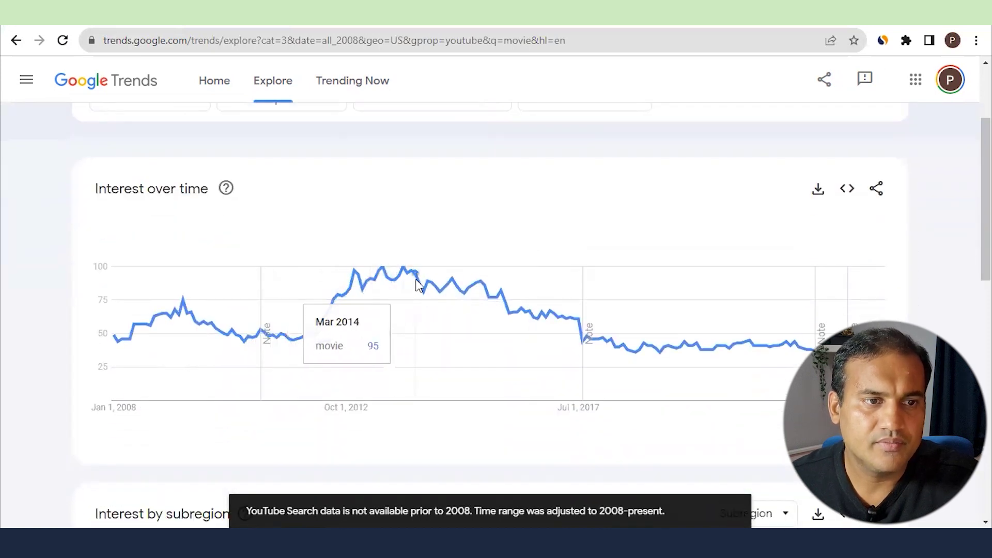
{"action": "scroll", "coordinate": [446, 295], "scroll_direction": "up", "scroll_amount": 1}
{"action": "scroll", "coordinate": [446, 294], "scroll_direction": "up", "scroll_amount": 1}
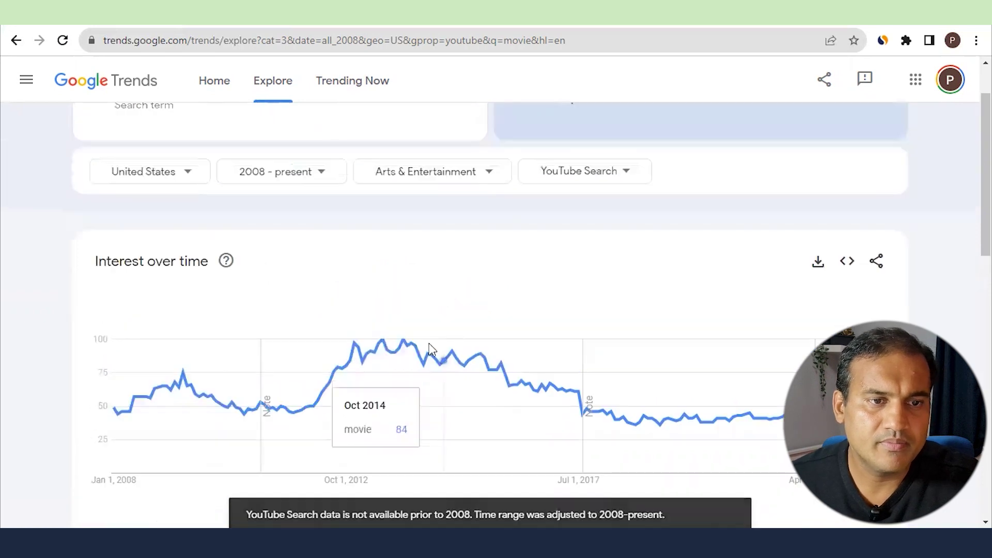
- Set the search type back to Web Search and view the interest over time chart
{"action": "left_click", "coordinate": [618, 178]}
{"action": "left_click", "coordinate": [594, 219]}
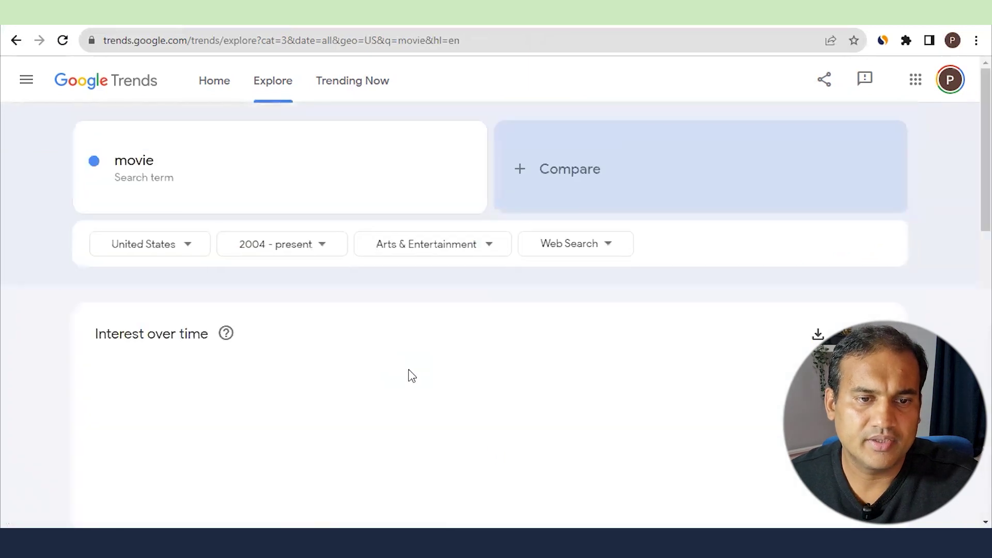
{"action": "scroll", "coordinate": [463, 403], "scroll_direction": "down", "scroll_amount": 3}
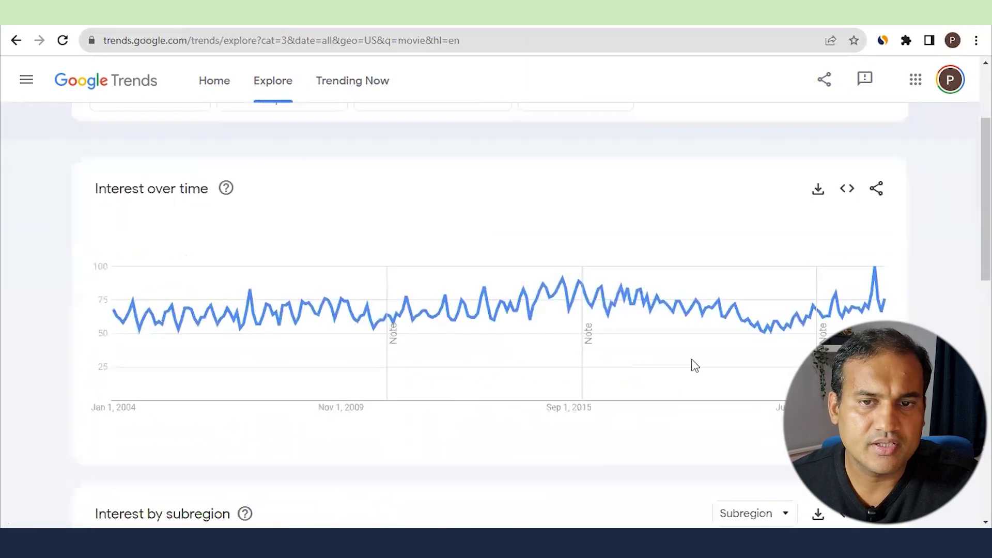
- Set the time range to Past 12 months and review the movie term's interest over time and by subregion
{"action": "scroll", "coordinate": [596, 294], "scroll_direction": "up", "scroll_amount": 3}
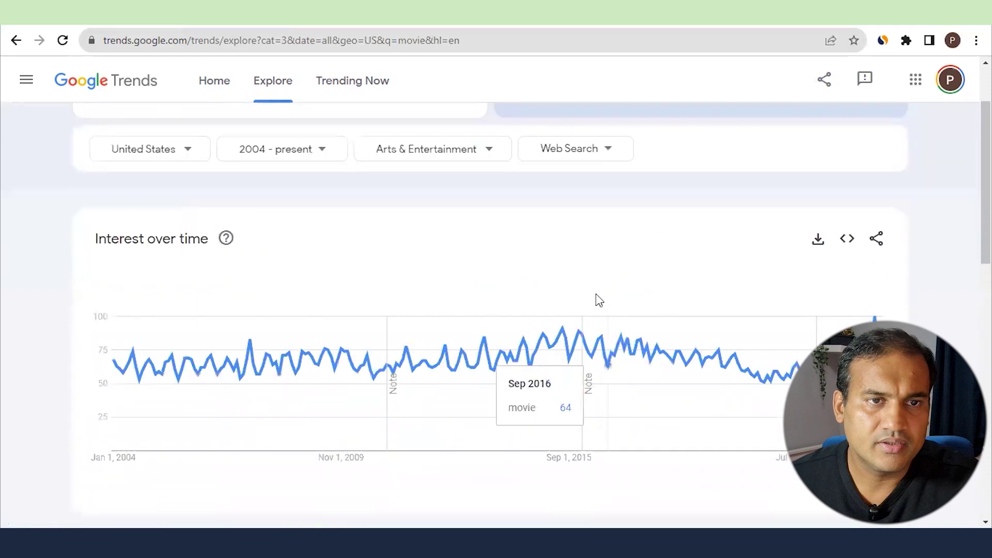
{"action": "left_click", "coordinate": [312, 244]}
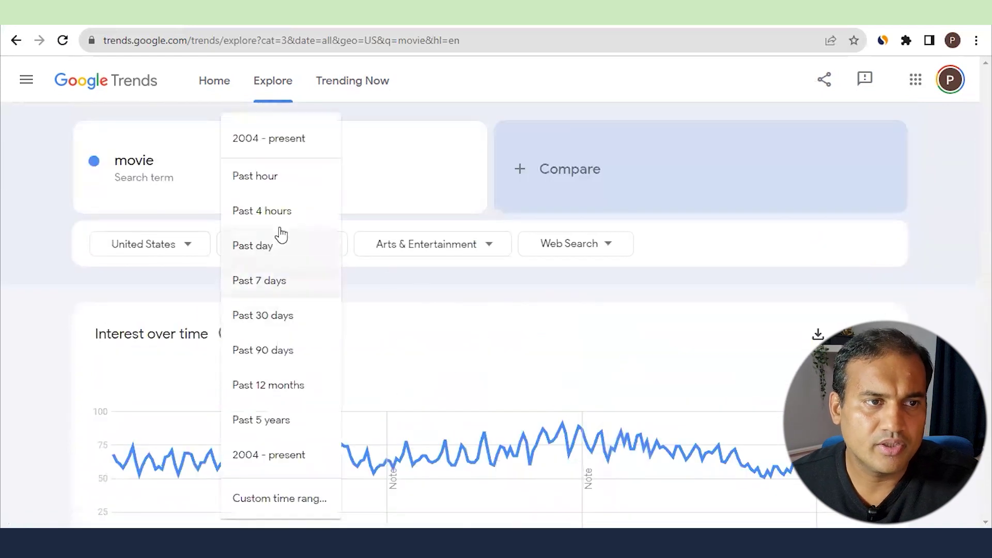
{"action": "left_click", "coordinate": [295, 384]}
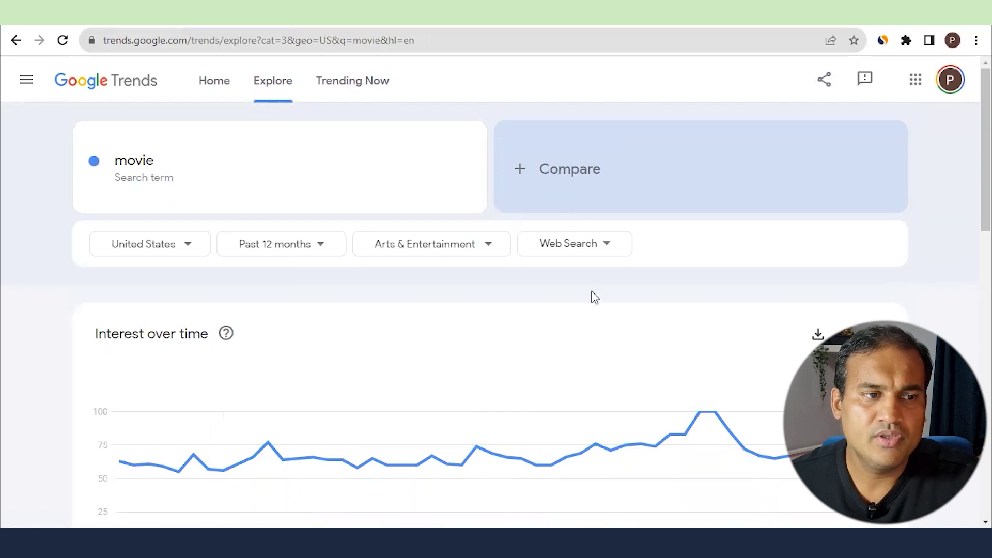
{"action": "scroll", "coordinate": [594, 297], "scroll_direction": "down", "scroll_amount": 3}
{"action": "scroll", "coordinate": [811, 222], "scroll_direction": "down", "scroll_amount": 4}
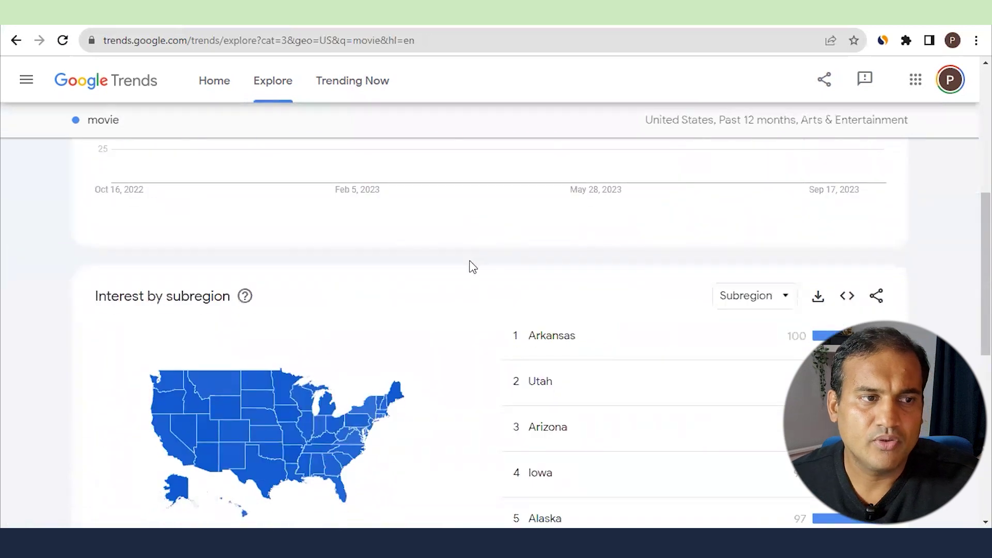
{"action": "scroll", "coordinate": [473, 266], "scroll_direction": "down", "scroll_amount": 1}
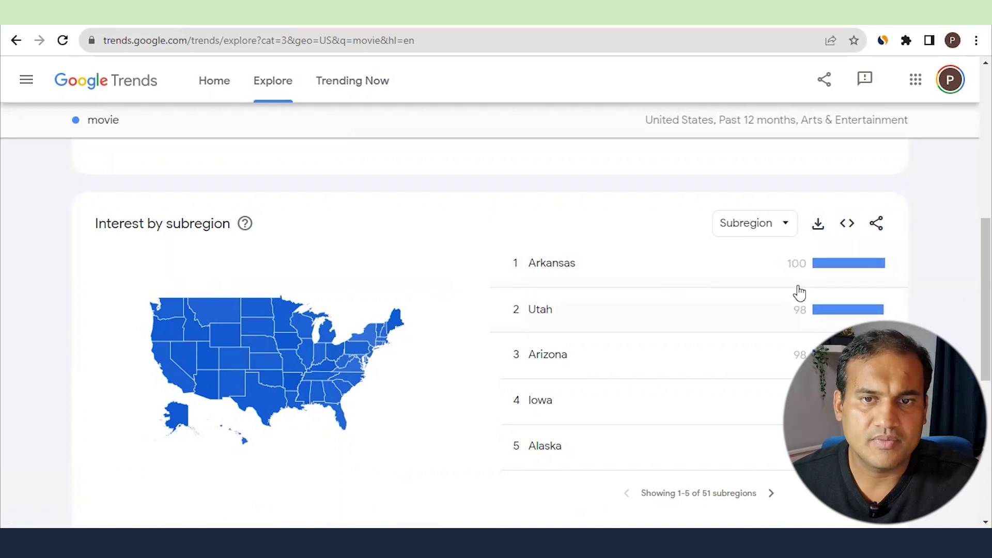
{"action": "scroll", "coordinate": [479, 338], "scroll_direction": "up", "scroll_amount": 7}
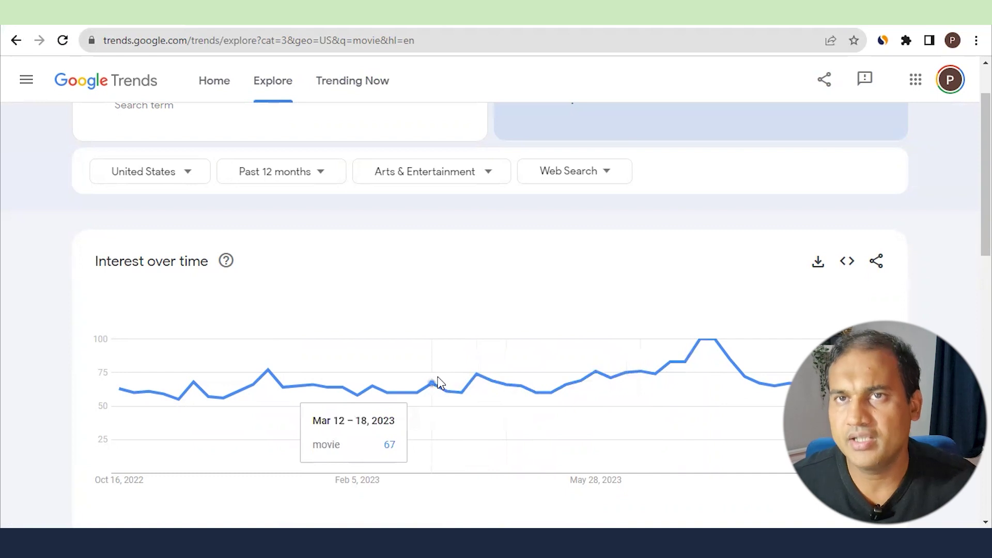
- Add the search term "web series" as a comparison to movie and view the interest over time chart
{"action": "scroll", "coordinate": [561, 303], "scroll_direction": "up", "scroll_amount": 2}
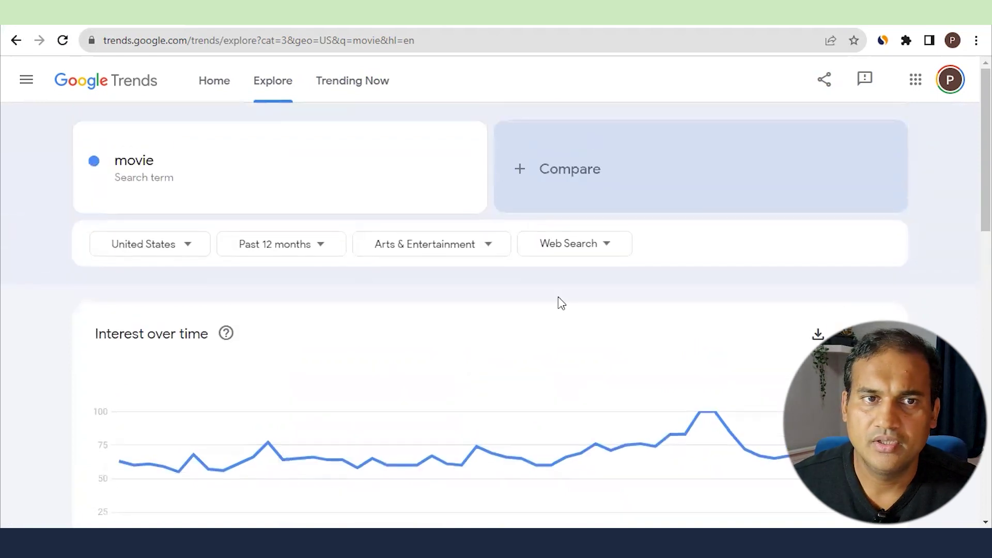
{"action": "left_click", "coordinate": [576, 165]}
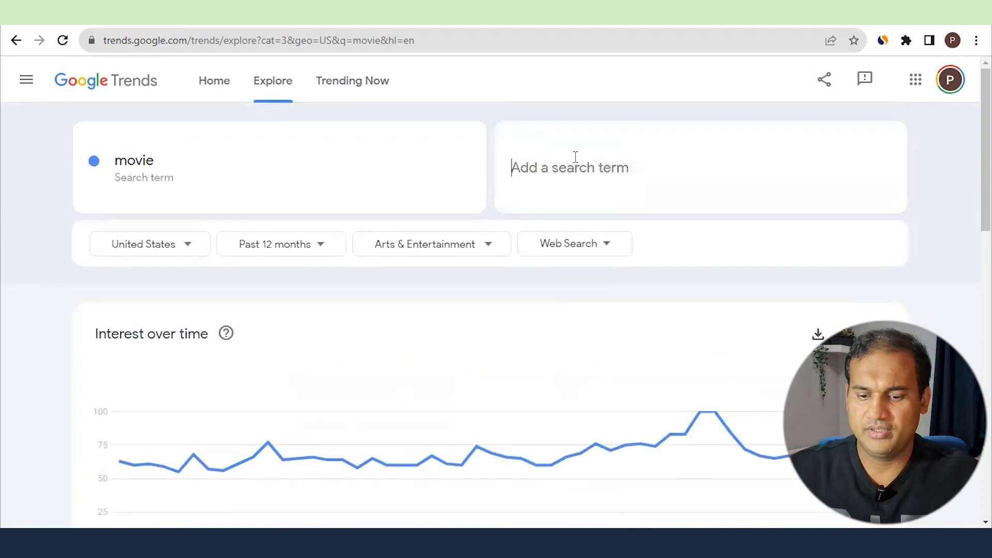
{"action": "type", "text": "web se"}
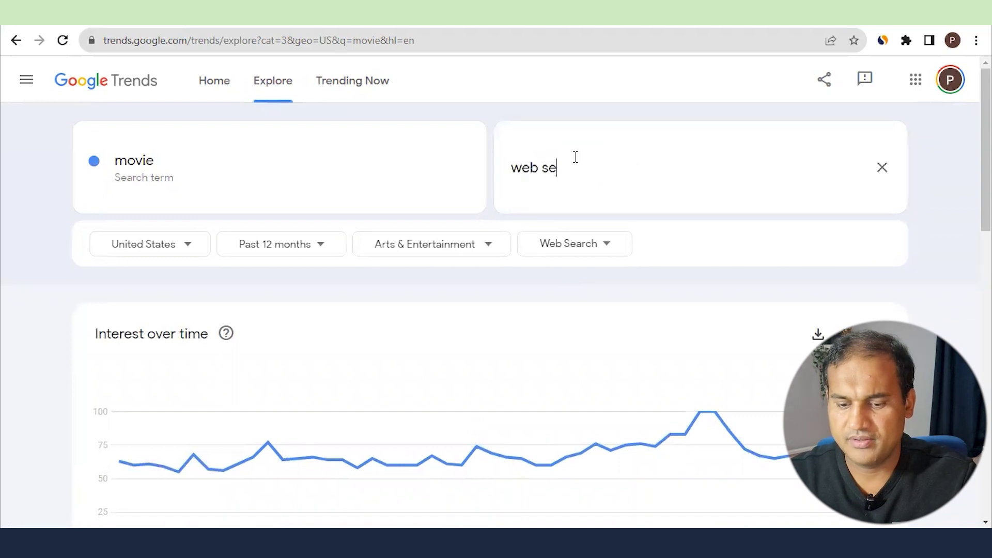
{"action": "type", "text": "ries"}
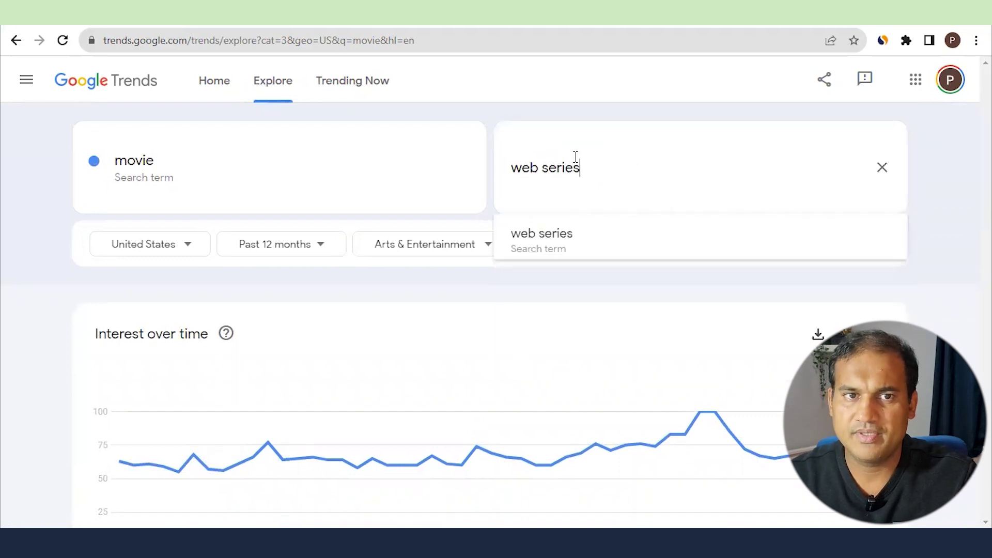
{"action": "key", "text": "Return"}
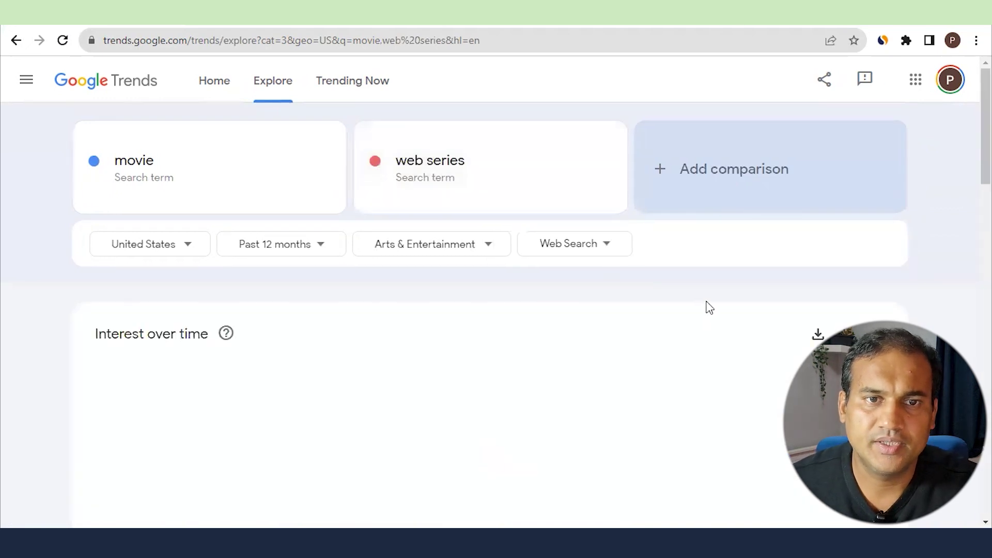
{"action": "scroll", "coordinate": [699, 300], "scroll_direction": "down", "scroll_amount": 2}
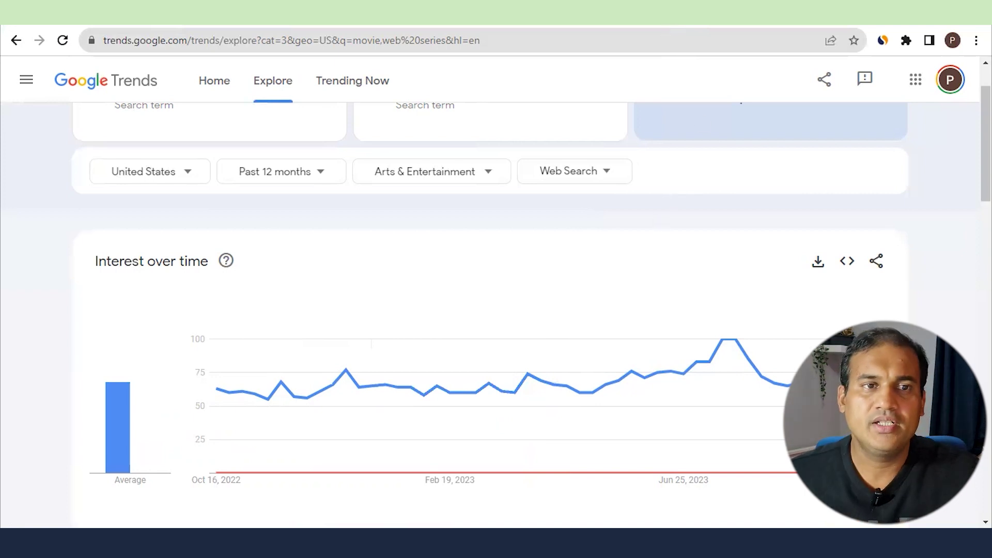
- Add "film" as a third comparison search term and view the interest over time for all three terms
{"action": "scroll", "coordinate": [463, 269], "scroll_direction": "up", "scroll_amount": 2}
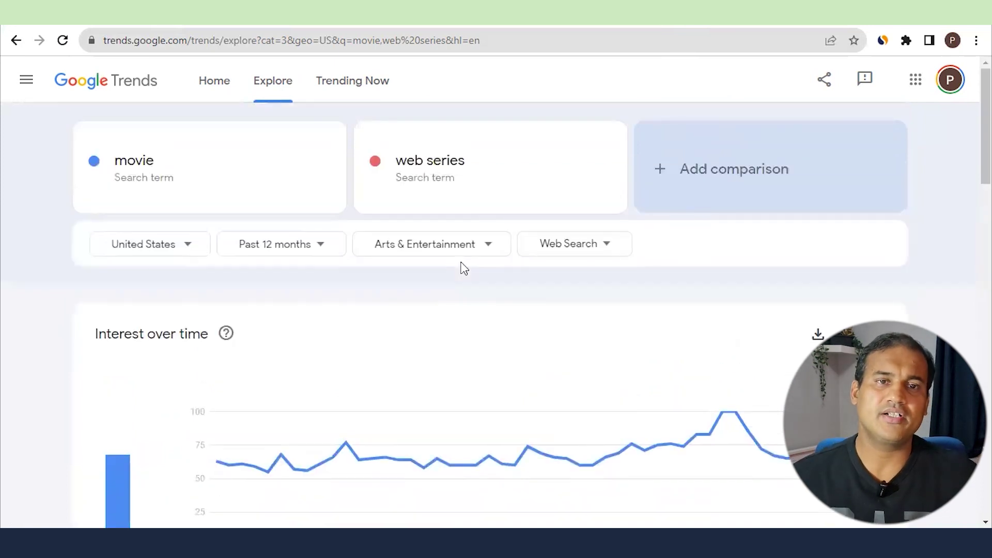
{"action": "left_click", "coordinate": [696, 164]}
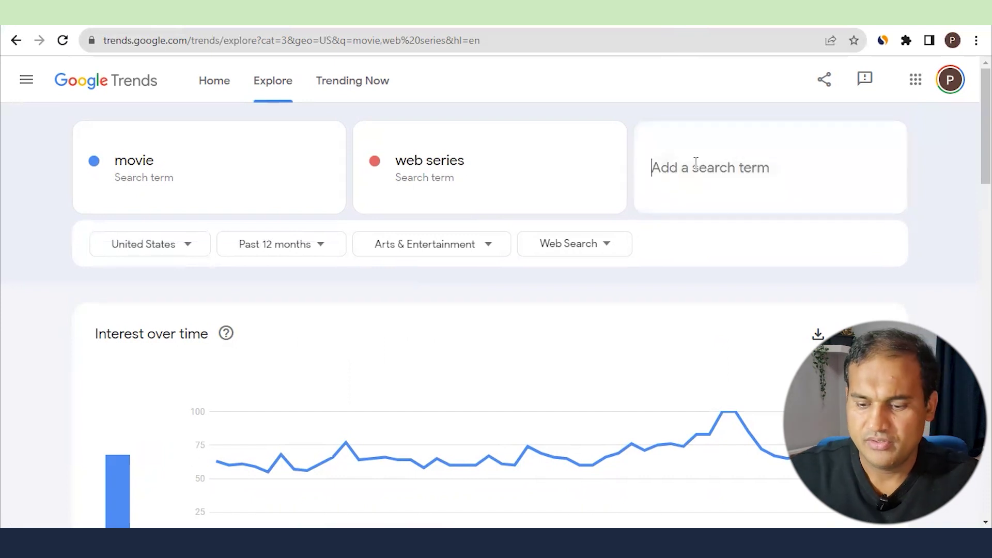
{"action": "type", "text": "film"}
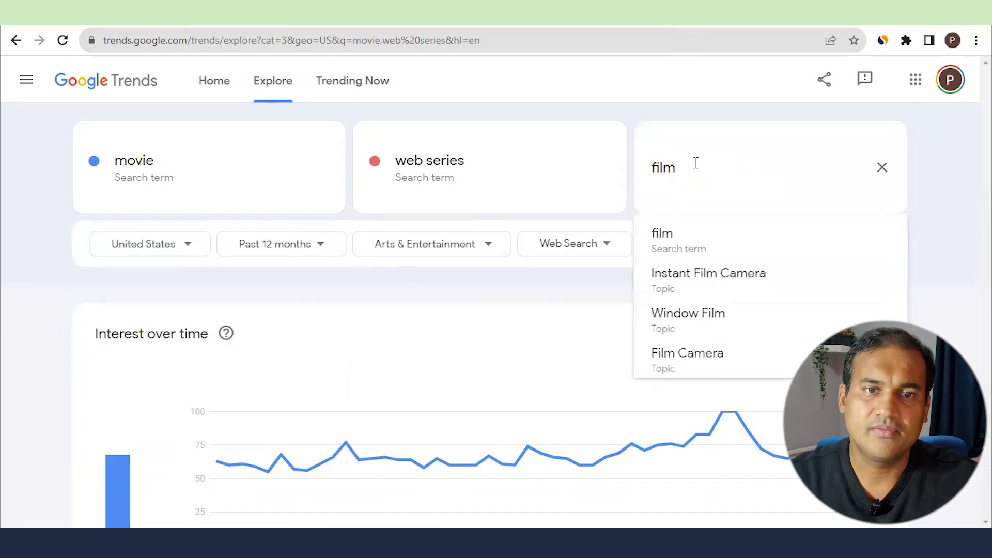
{"action": "left_click", "coordinate": [708, 246]}
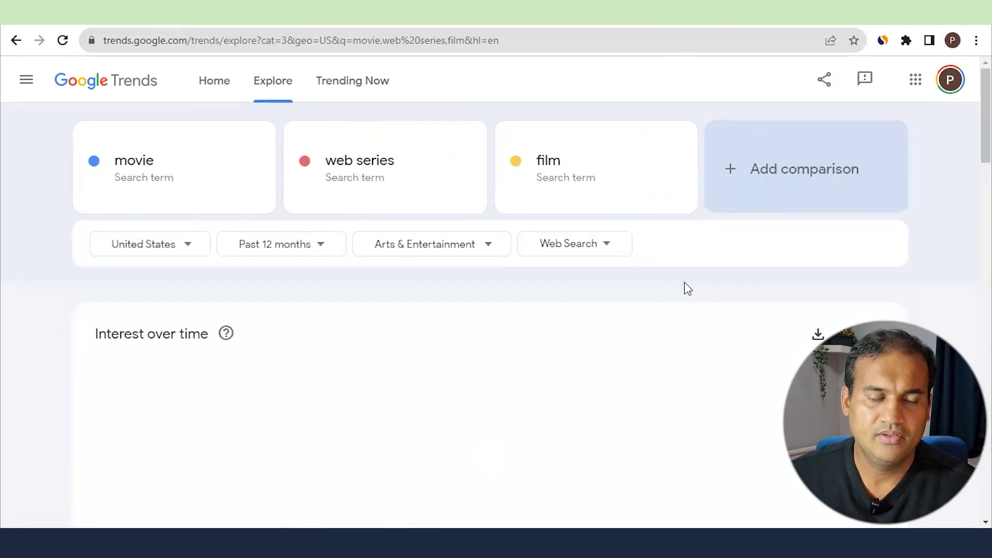
{"action": "scroll", "coordinate": [641, 314], "scroll_direction": "down", "scroll_amount": 3}
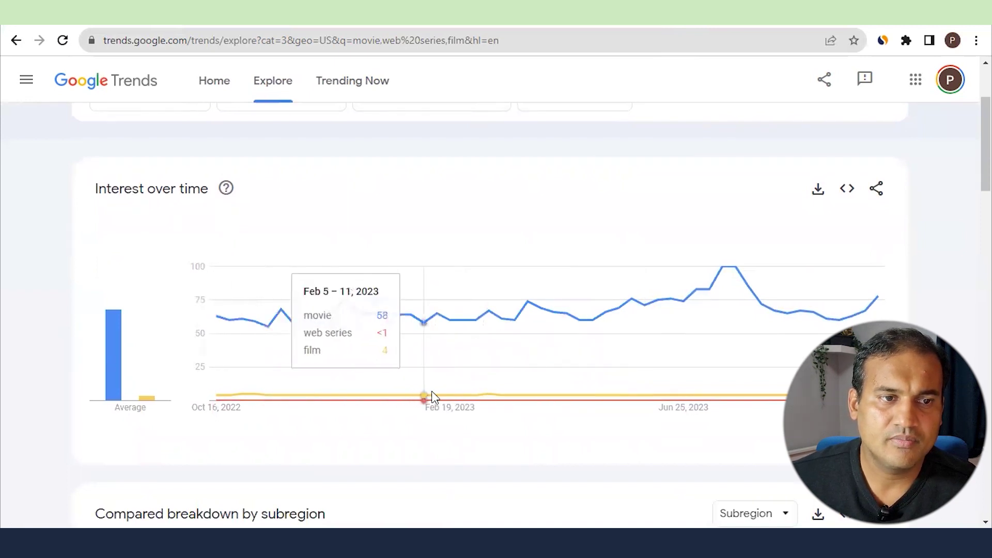
- Filter the comparison to United Kingdom and All categories, and view the interest over time chart
{"action": "scroll", "coordinate": [317, 355], "scroll_direction": "up", "scroll_amount": 3}
{"action": "left_click", "coordinate": [179, 255]}
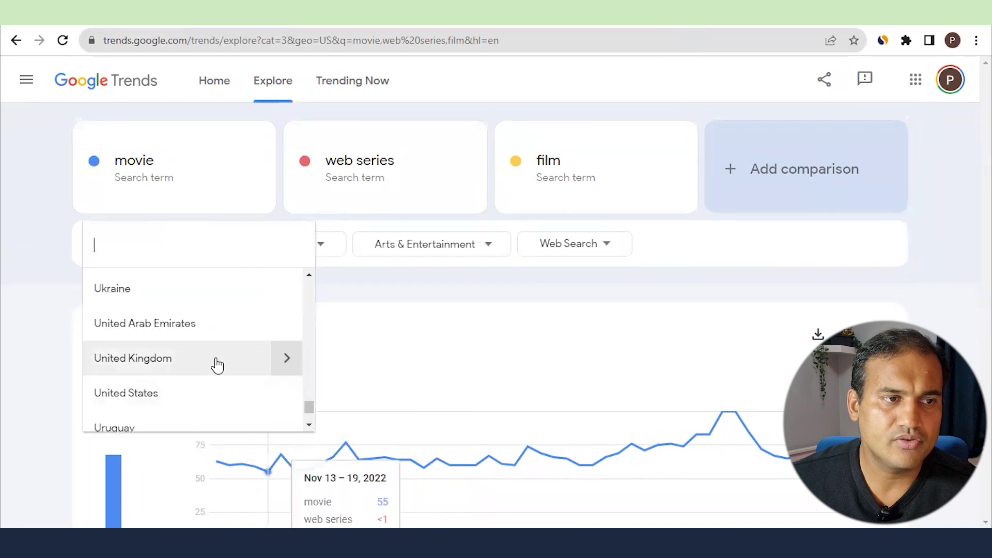
{"action": "left_click", "coordinate": [217, 364]}
{"action": "left_click", "coordinate": [460, 243]}
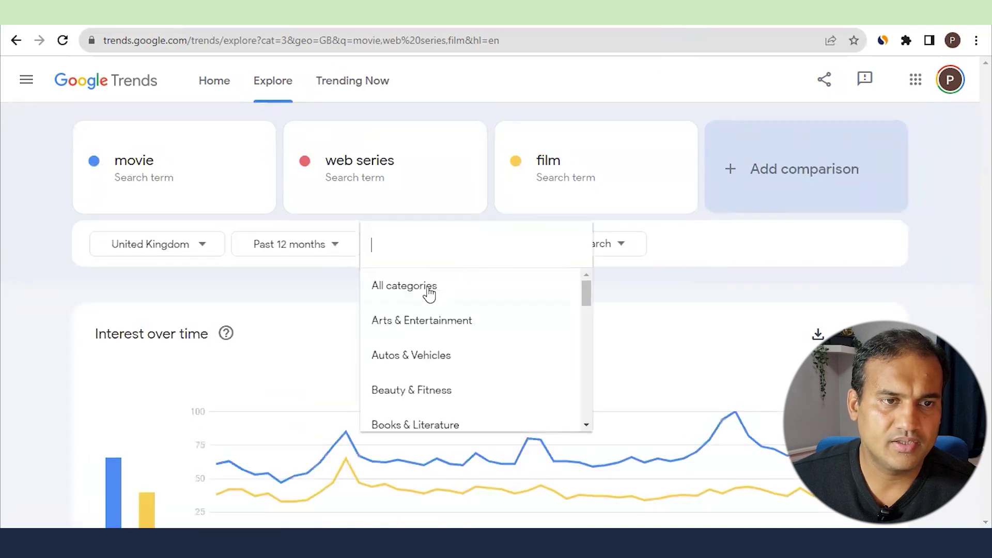
{"action": "left_click", "coordinate": [428, 290]}
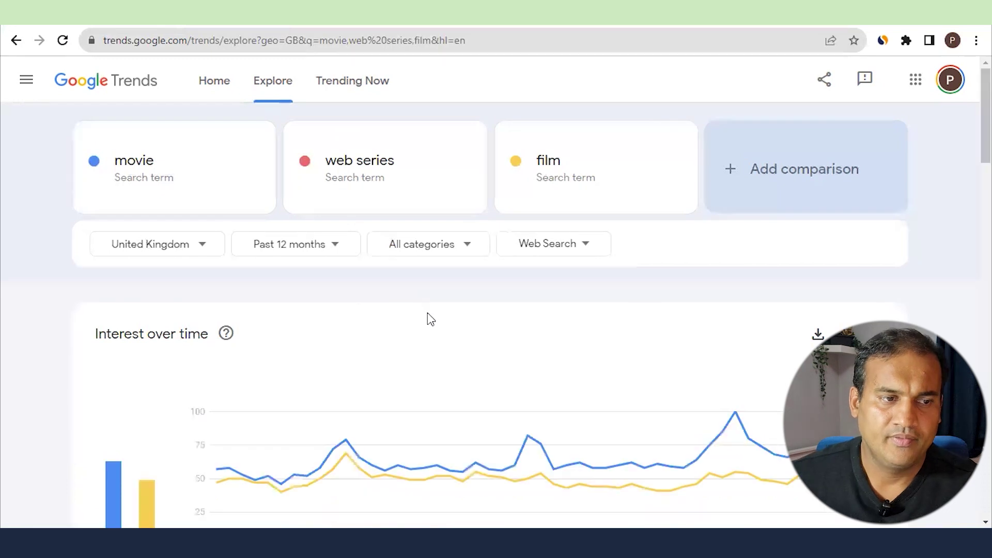
{"action": "scroll", "coordinate": [426, 312], "scroll_direction": "down", "scroll_amount": 3}
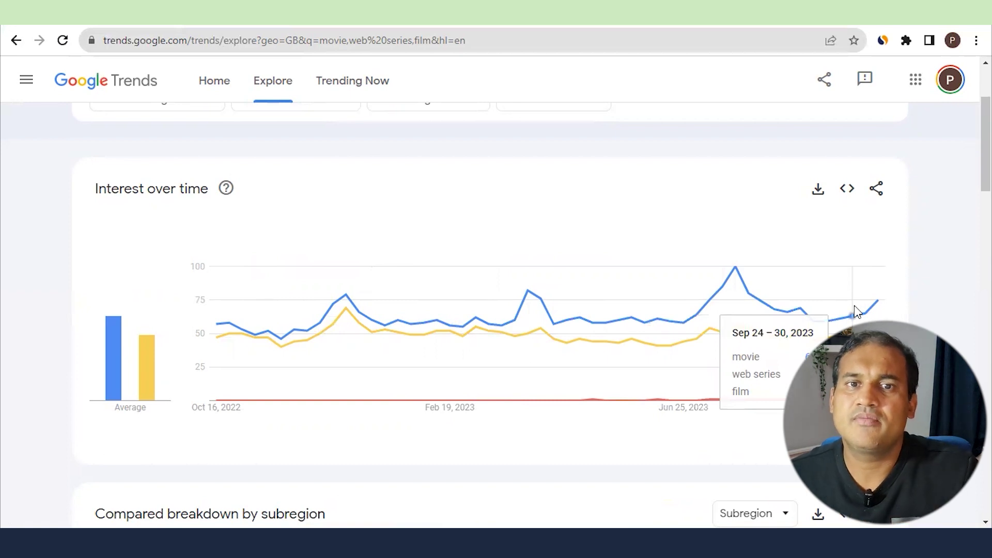
- Change the region to Switzerland and view the interest over time for movie, web series and film
{"action": "scroll", "coordinate": [755, 298], "scroll_direction": "up", "scroll_amount": 3}
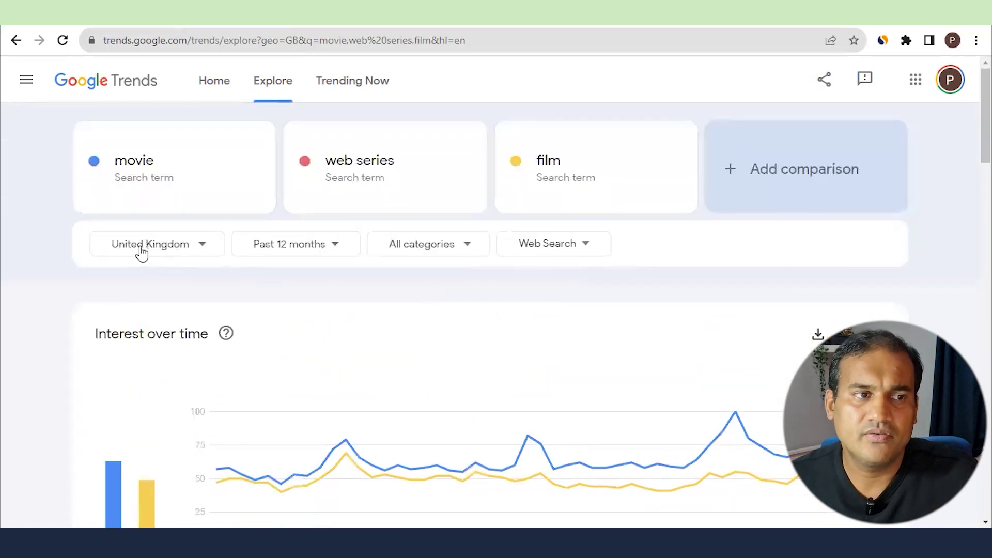
{"action": "left_click", "coordinate": [177, 247]}
{"action": "scroll", "coordinate": [217, 403], "scroll_direction": "up", "scroll_amount": 3}
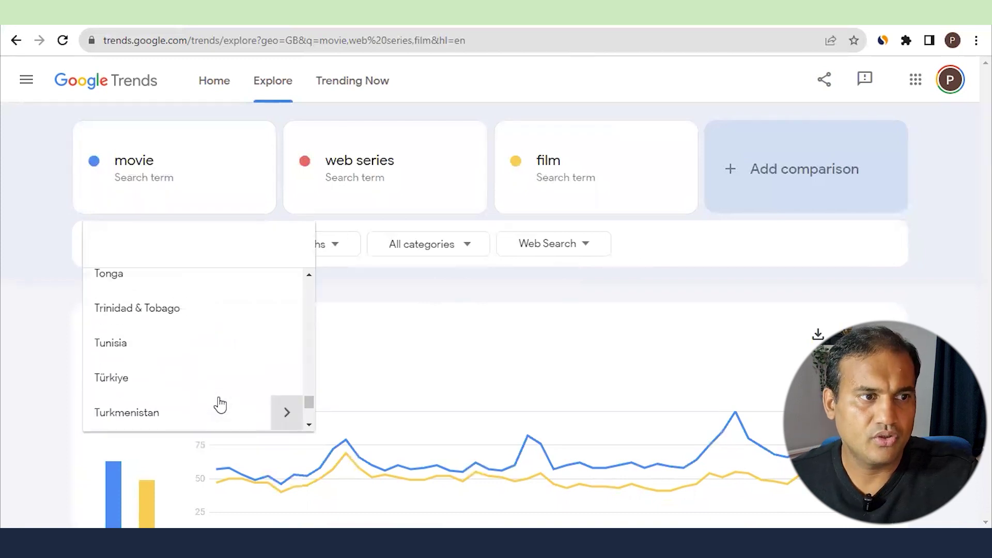
{"action": "scroll", "coordinate": [217, 398], "scroll_direction": "up", "scroll_amount": 3}
{"action": "left_click", "coordinate": [155, 288]}
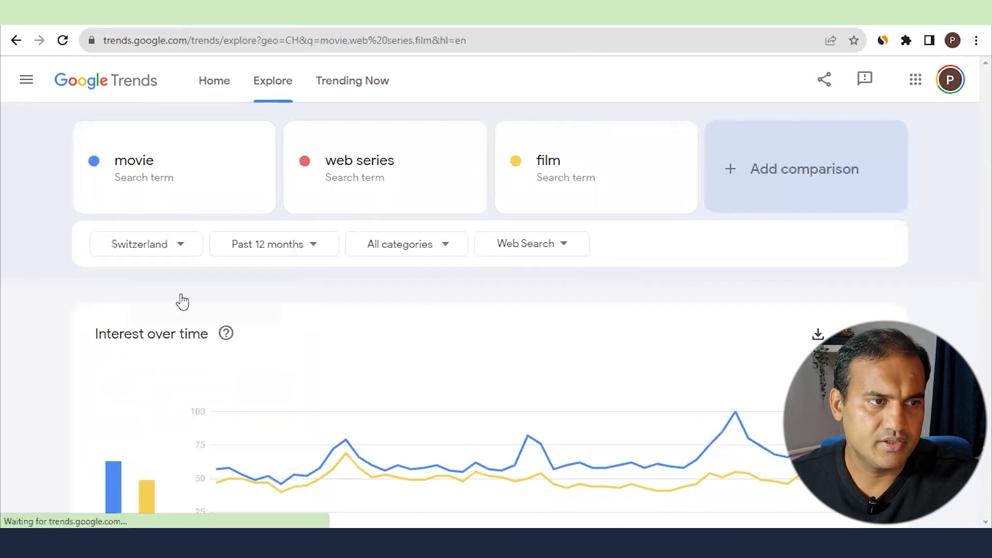
{"action": "scroll", "coordinate": [425, 336], "scroll_direction": "down", "scroll_amount": 3}
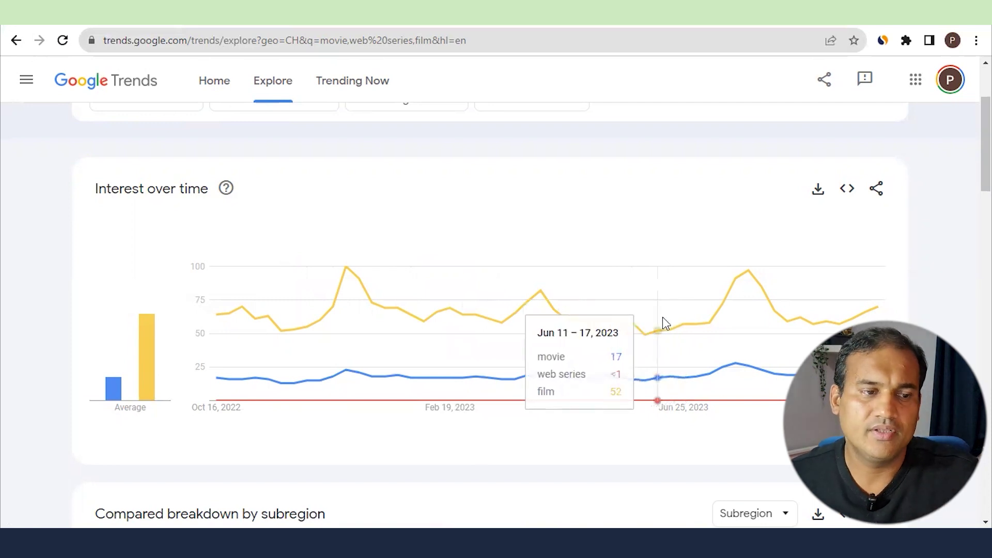
- Examine the compared breakdown by subregion for movie, web series and film in Switzerland
{"action": "scroll", "coordinate": [663, 318], "scroll_direction": "down", "scroll_amount": 4}
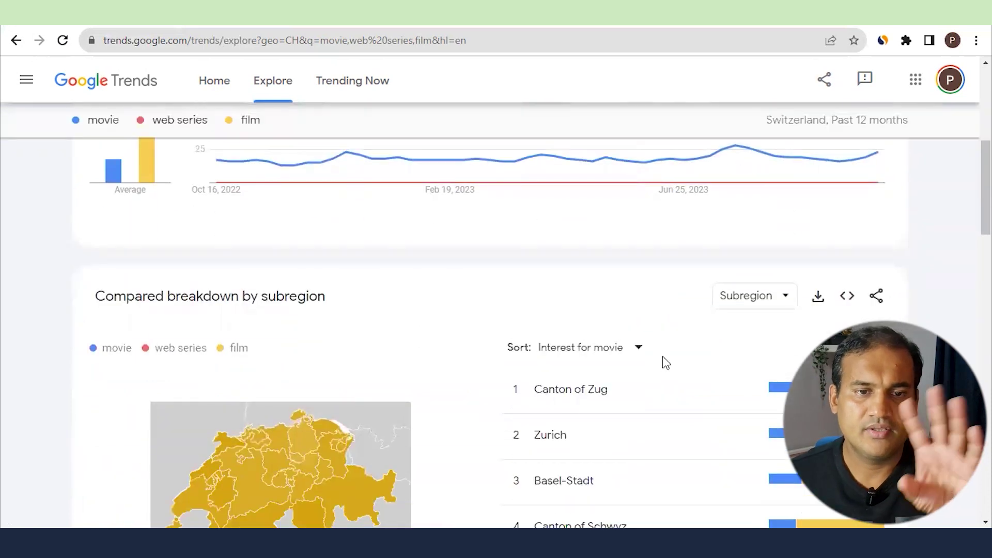
{"action": "scroll", "coordinate": [665, 365], "scroll_direction": "down", "scroll_amount": 1}
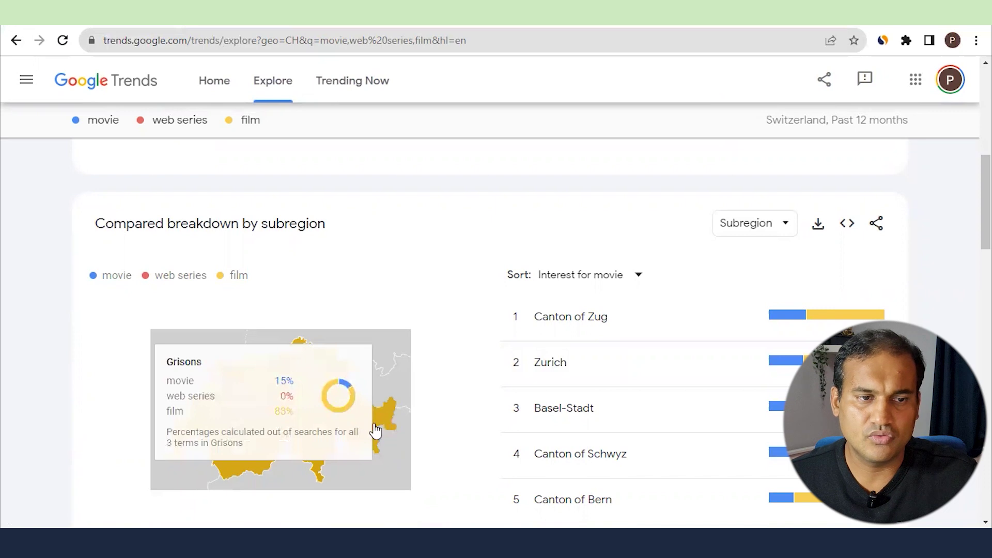
{"action": "scroll", "coordinate": [452, 353], "scroll_direction": "down", "scroll_amount": 5}
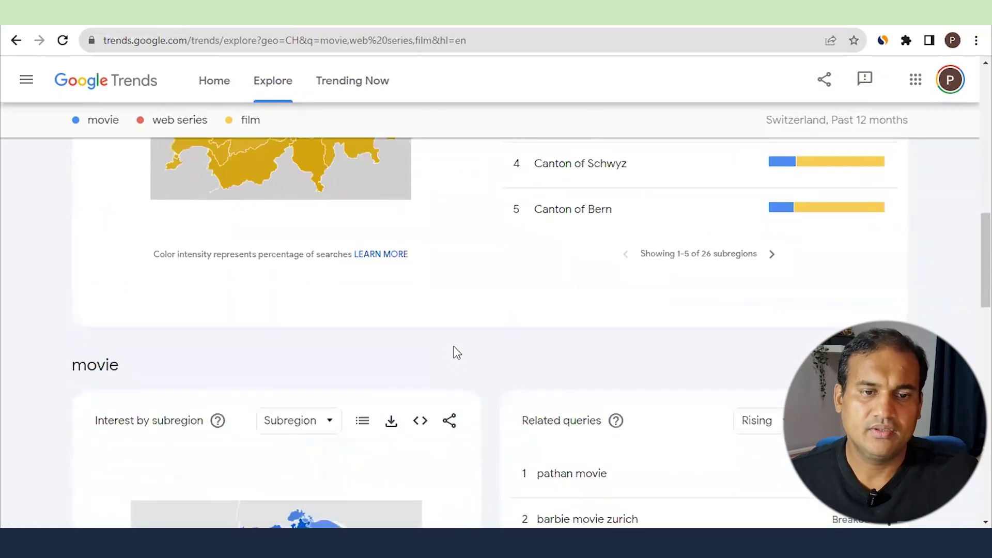
{"action": "scroll", "coordinate": [456, 353], "scroll_direction": "up", "scroll_amount": 4}
{"action": "scroll", "coordinate": [454, 343], "scroll_direction": "up", "scroll_amount": 10}
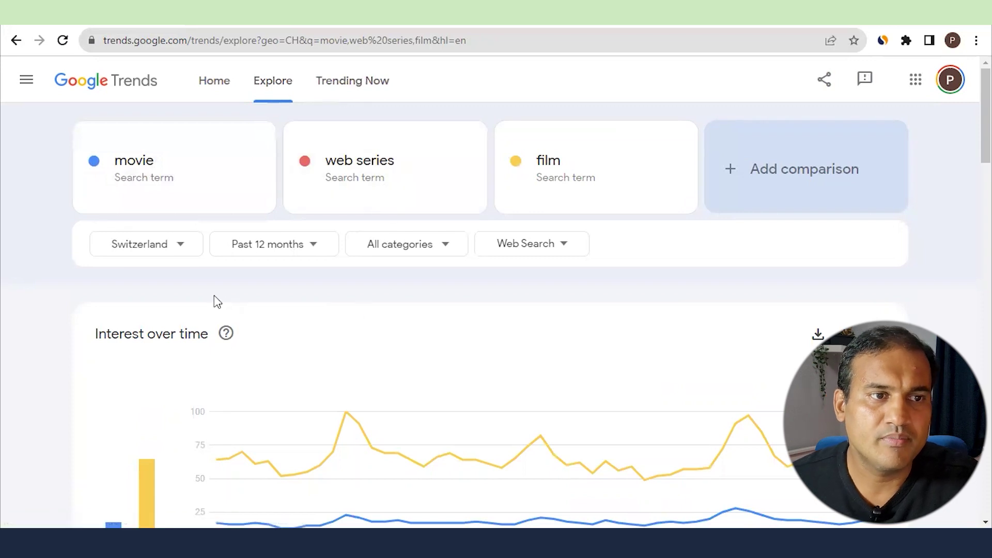
{"action": "scroll", "coordinate": [229, 282], "scroll_direction": "down", "scroll_amount": 7}
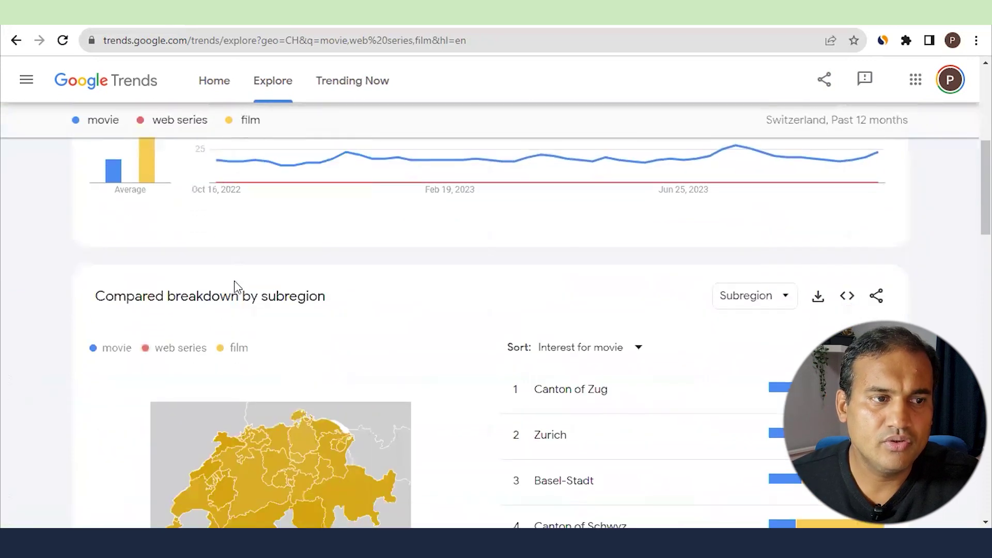
{"action": "scroll", "coordinate": [240, 284], "scroll_direction": "up", "scroll_amount": 4}
{"action": "scroll", "coordinate": [242, 285], "scroll_direction": "up", "scroll_amount": 5}
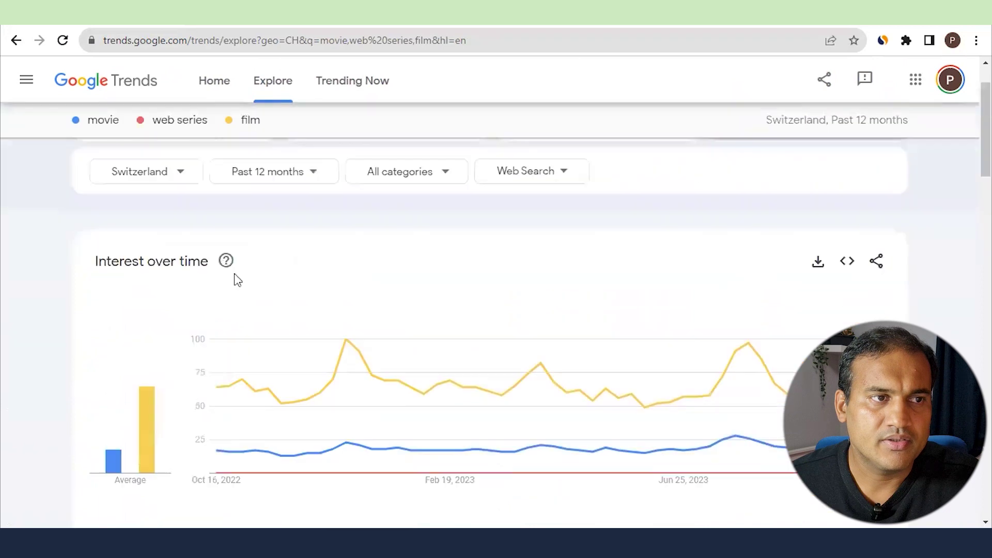
- Set the region back to United States and view the compared breakdown by subregion
{"action": "left_click", "coordinate": [172, 178]}
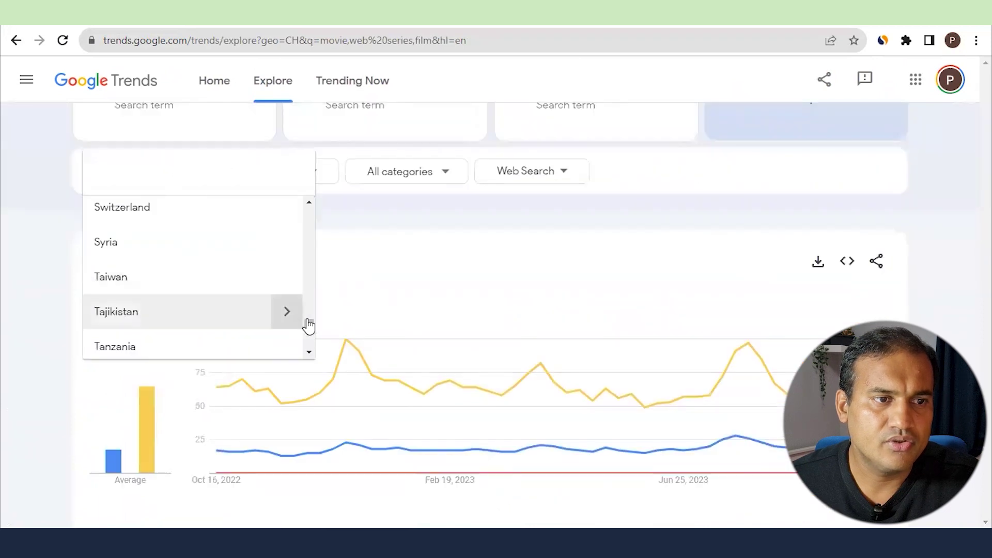
{"action": "left_click_drag", "start_coordinate": [309, 324], "coordinate": [311, 333]}
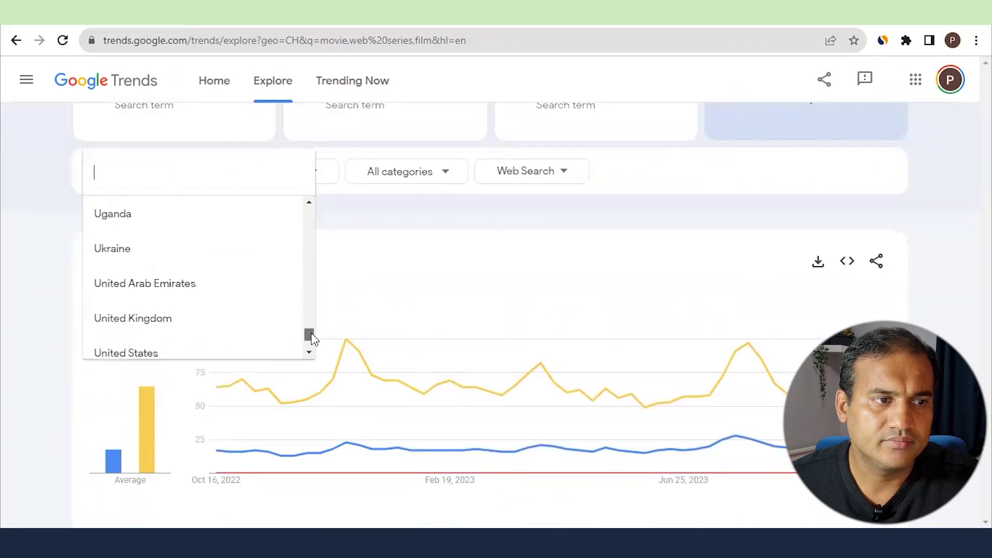
{"action": "left_click", "coordinate": [188, 347]}
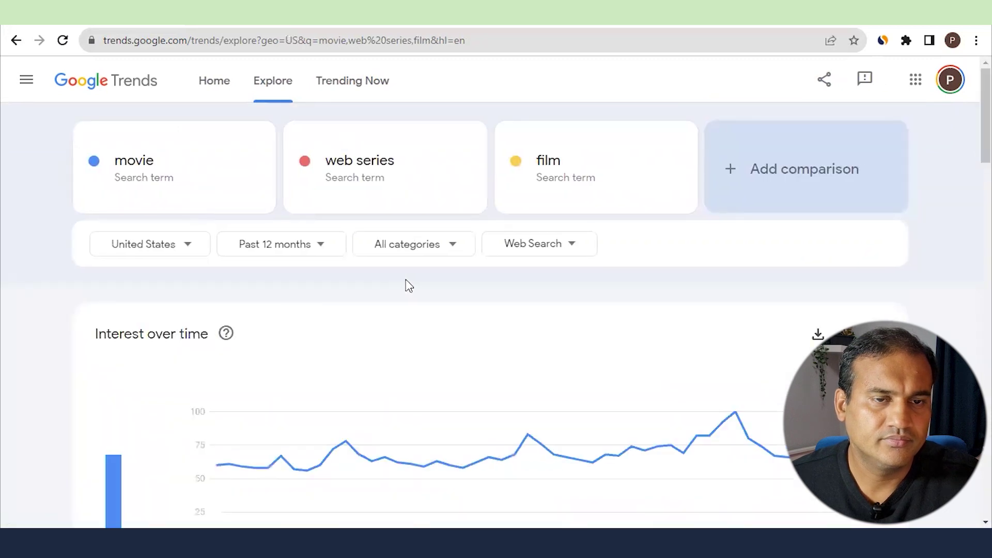
{"action": "scroll", "coordinate": [410, 286], "scroll_direction": "down", "scroll_amount": 10}
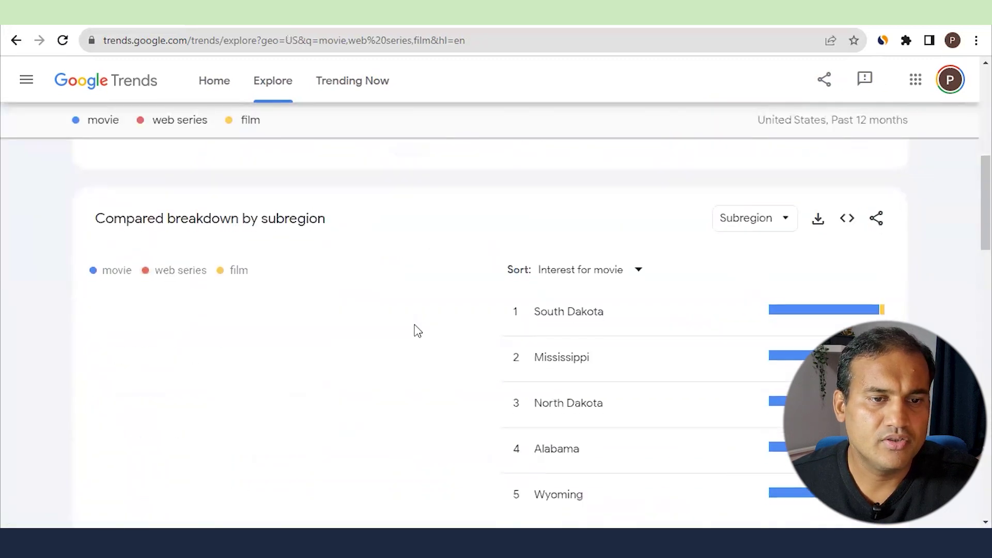
- Narrow the comparison to South Dakota and view its interest over time and compared breakdown by metro
{"action": "mouse_move", "coordinate": [235, 270]}
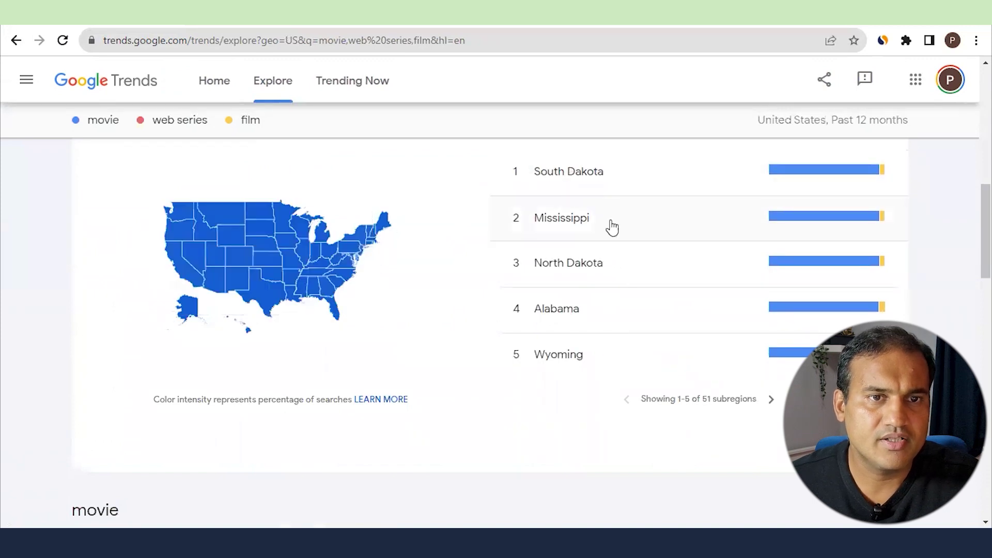
{"action": "left_click", "coordinate": [603, 191]}
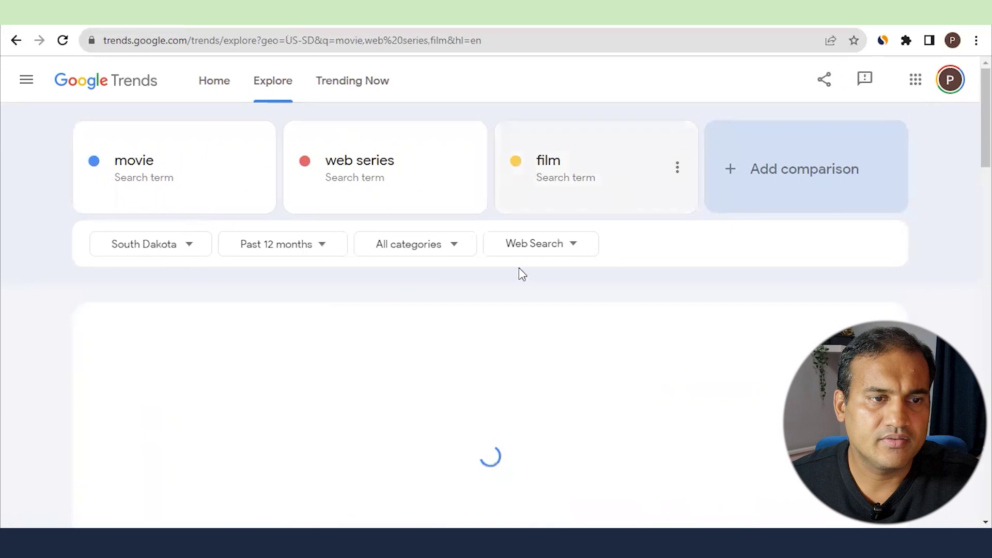
{"action": "scroll", "coordinate": [498, 306], "scroll_direction": "down", "scroll_amount": 3}
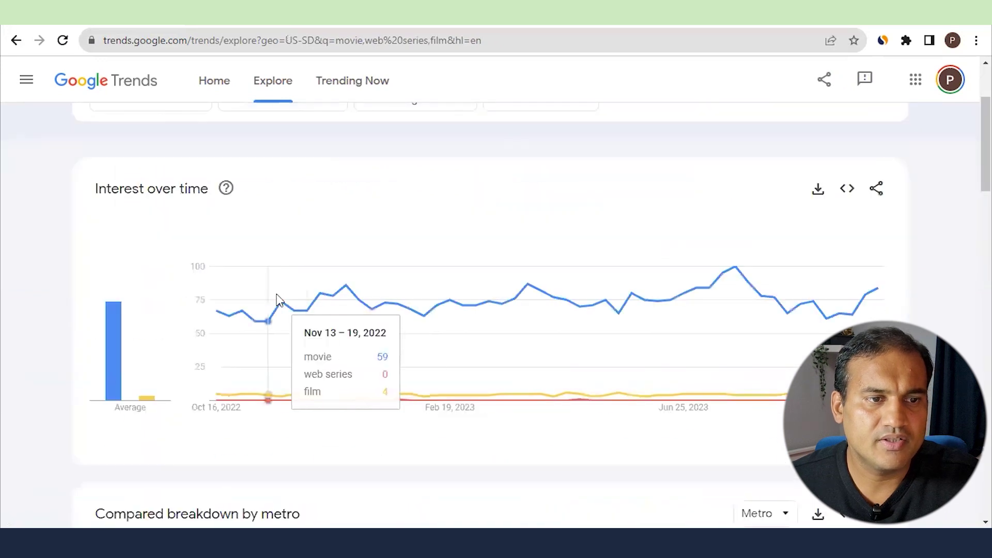
{"action": "scroll", "coordinate": [594, 317], "scroll_direction": "down", "scroll_amount": 8}
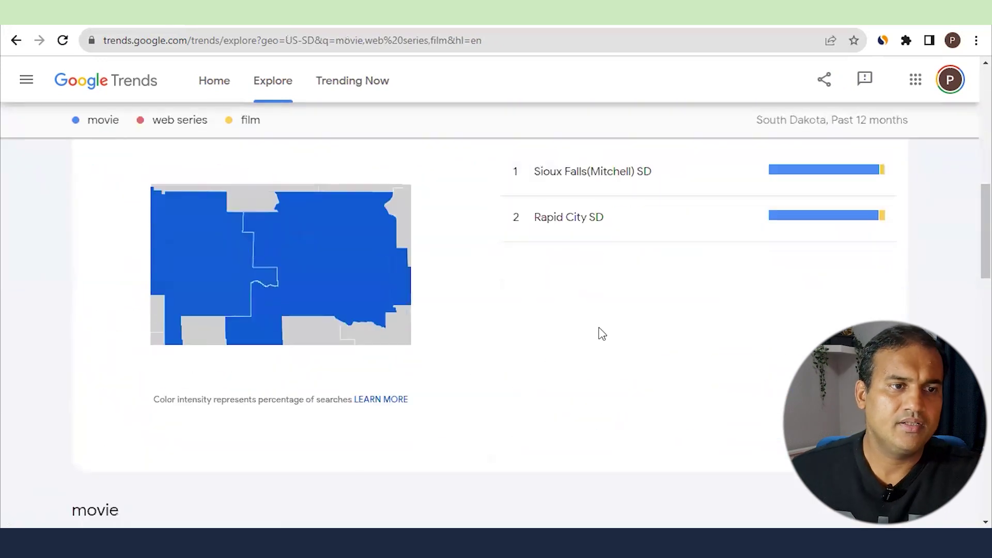
{"action": "scroll", "coordinate": [594, 325], "scroll_direction": "up", "scroll_amount": 1}
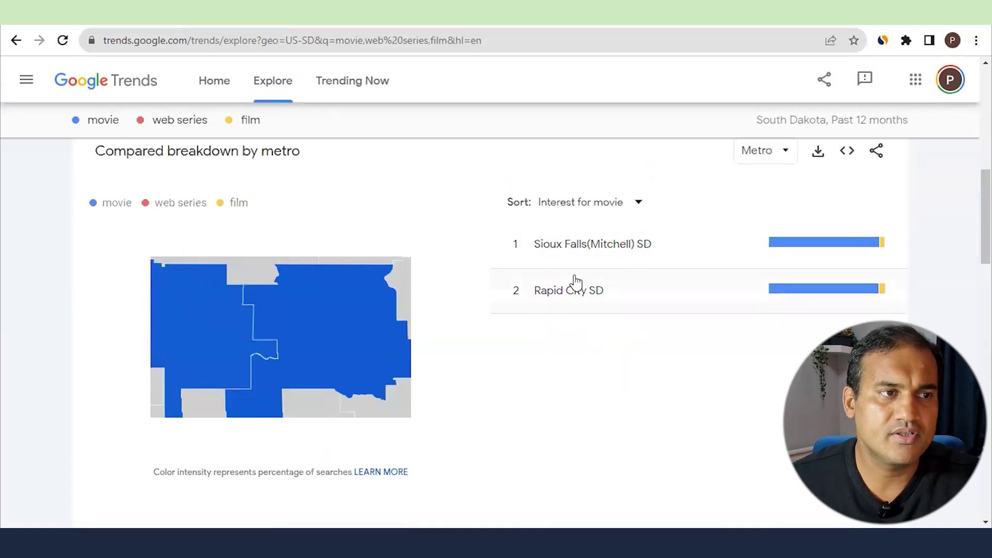
{"action": "scroll", "coordinate": [574, 283], "scroll_direction": "down", "scroll_amount": 1}
- Examine the rising related queries for movie in South Dakota over the past 12 months
{"action": "scroll", "coordinate": [575, 282], "scroll_direction": "down", "scroll_amount": 6}
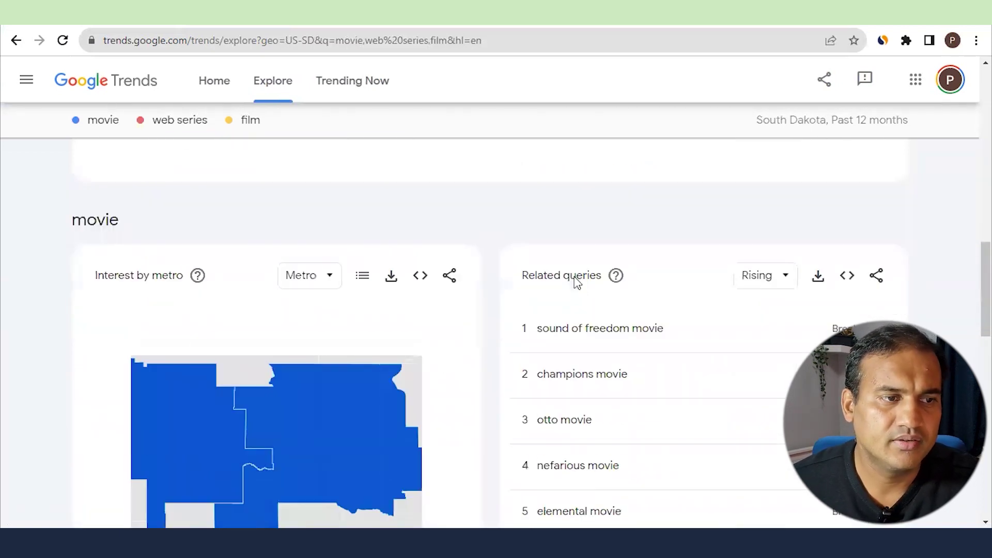
{"action": "scroll", "coordinate": [575, 282], "scroll_direction": "down", "scroll_amount": 3}
{"action": "scroll", "coordinate": [571, 283], "scroll_direction": "up", "scroll_amount": 1}
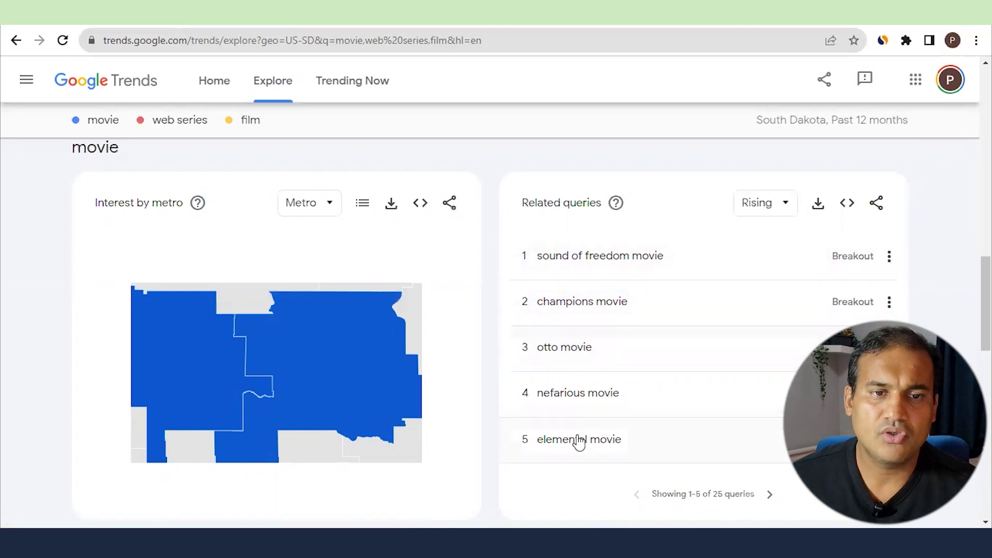
{"action": "scroll", "coordinate": [576, 420], "scroll_direction": "down", "scroll_amount": 2}
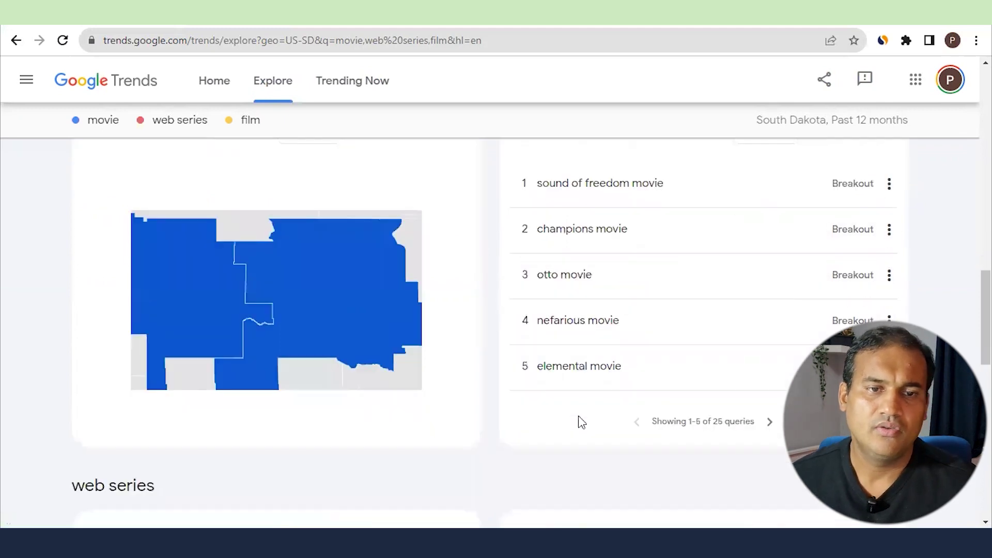
{"action": "scroll", "coordinate": [596, 438], "scroll_direction": "up", "scroll_amount": 2}
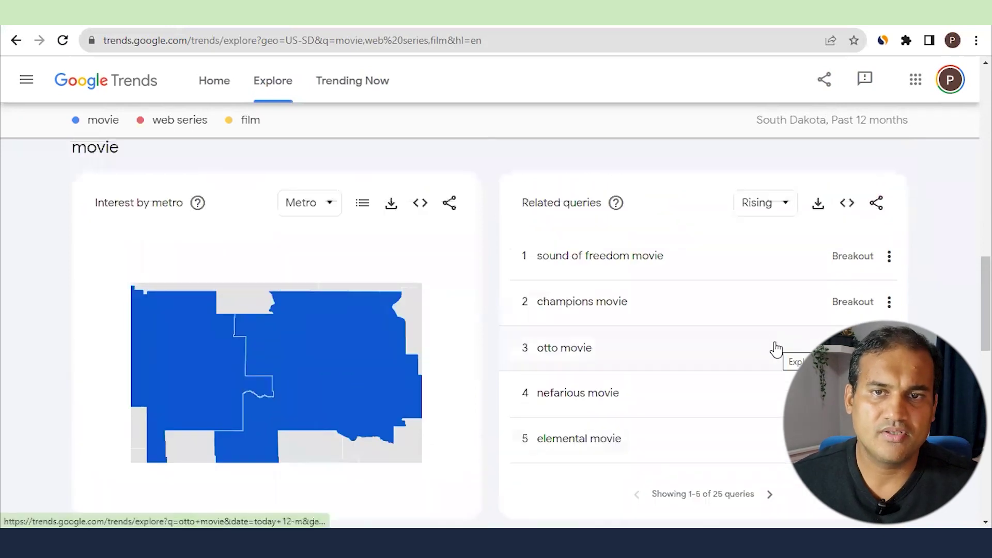
- Set the time range to Past 7 days and read the help explanation of Interest by metro for movie
{"action": "scroll", "coordinate": [709, 351], "scroll_direction": "up", "scroll_amount": 15}
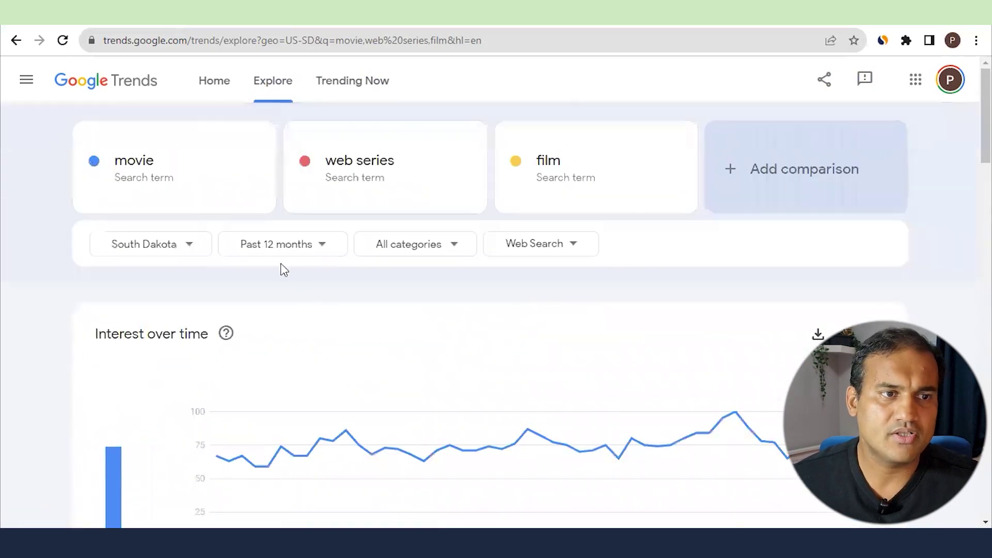
{"action": "left_click", "coordinate": [282, 246]}
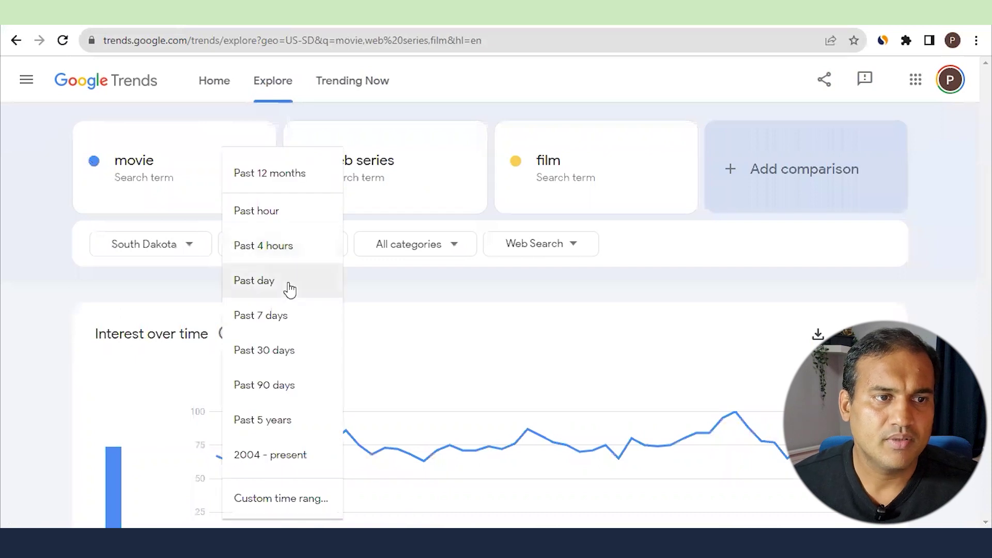
{"action": "left_click", "coordinate": [287, 315]}
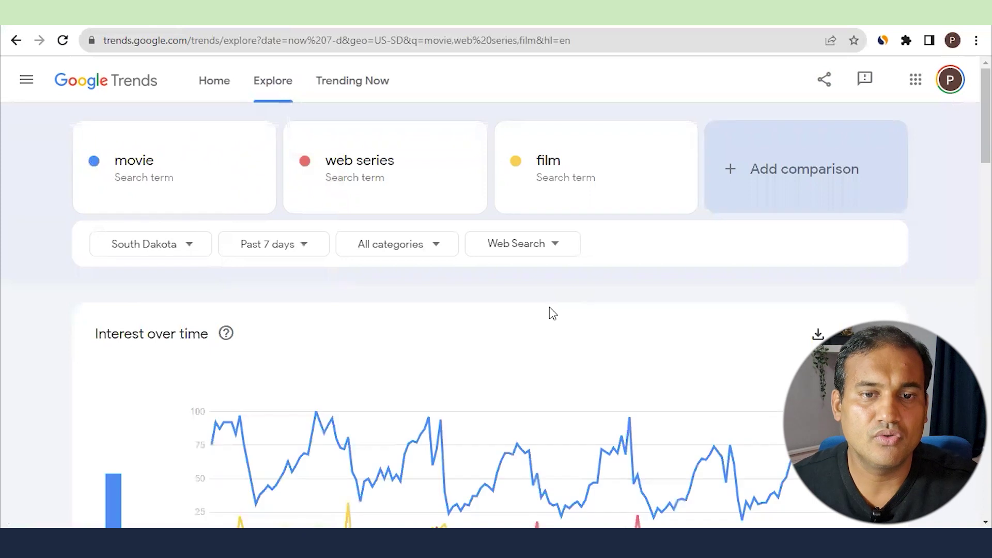
{"action": "scroll", "coordinate": [552, 313], "scroll_direction": "down", "scroll_amount": 15}
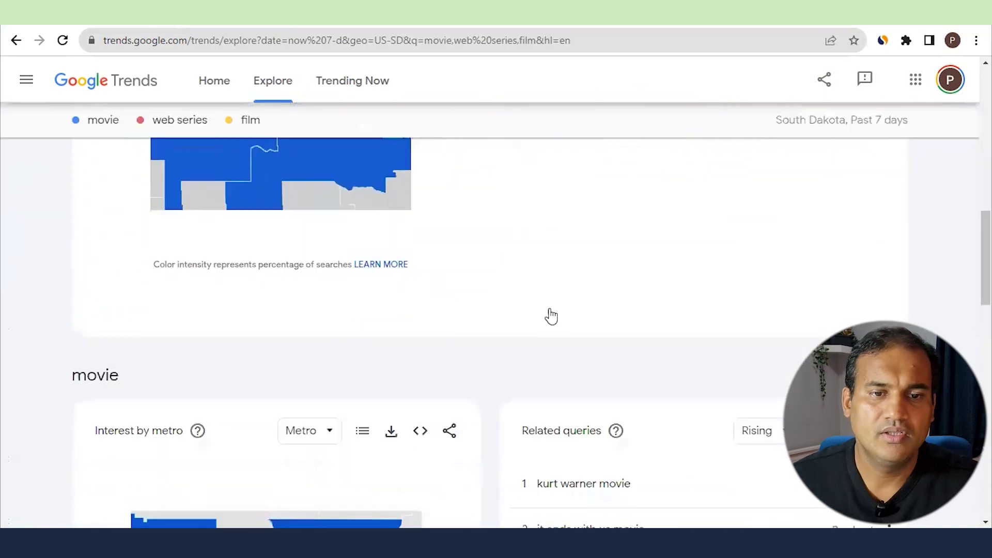
{"action": "scroll", "coordinate": [552, 314], "scroll_direction": "down", "scroll_amount": 4}
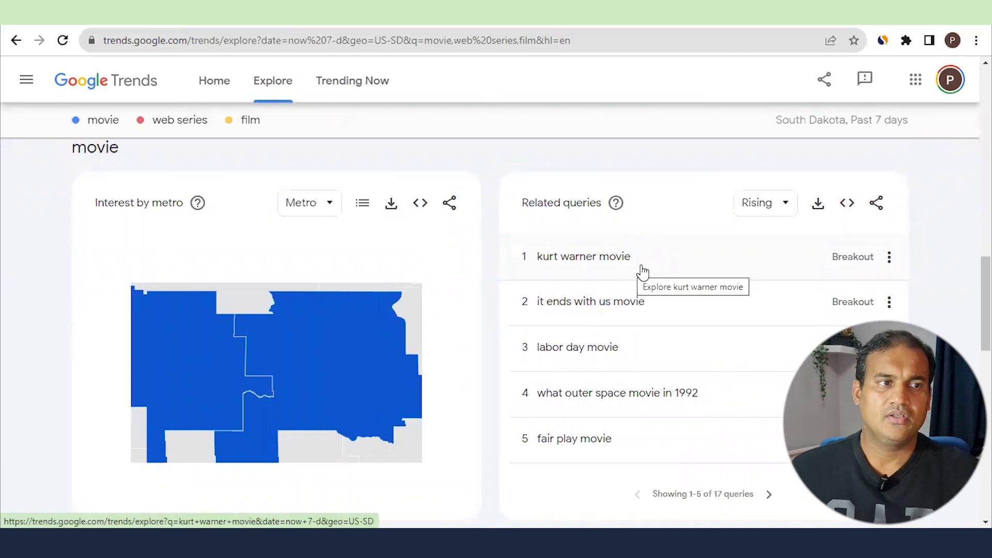
{"action": "left_click", "coordinate": [197, 204]}
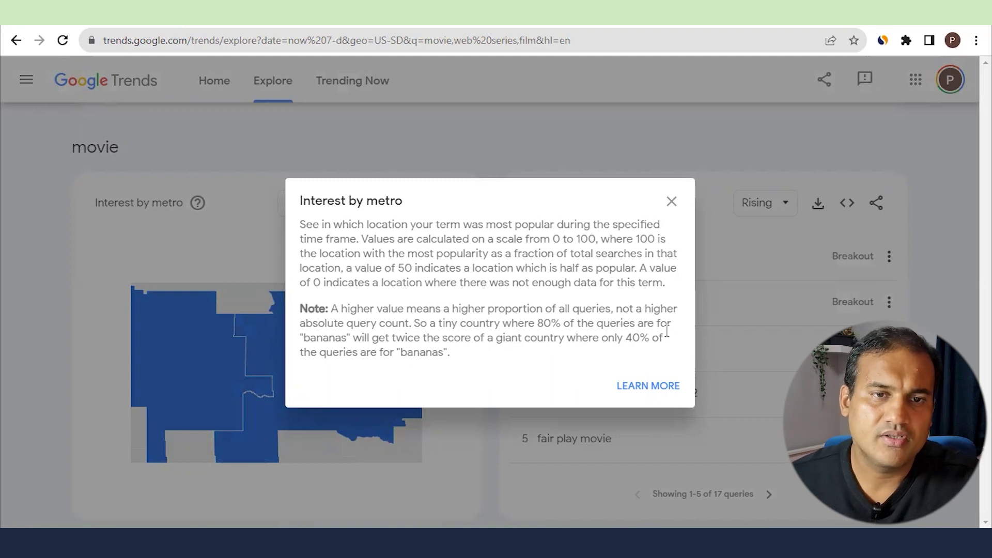
{"action": "left_click", "coordinate": [671, 205]}
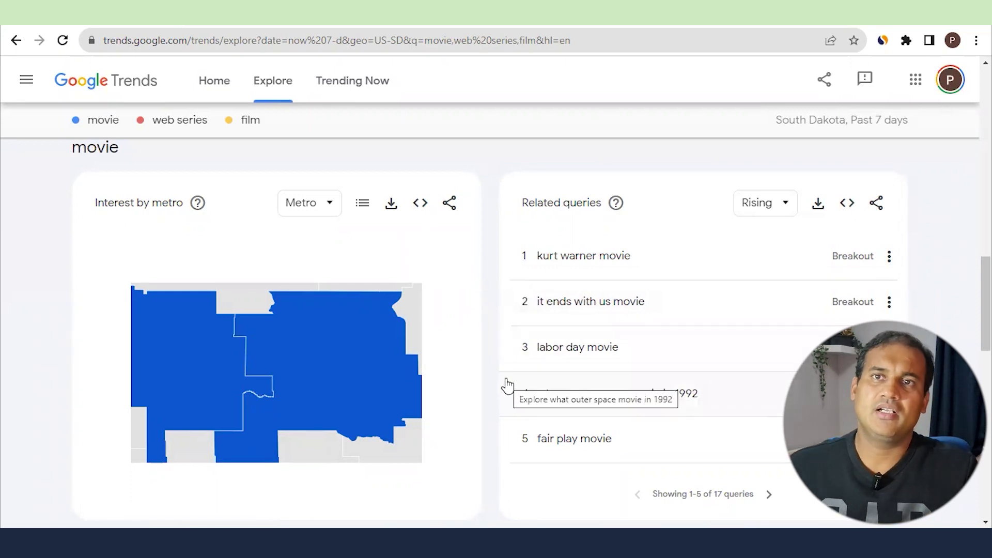
- View the Top related queries for movie in South Dakota and return the list to Rising
{"action": "scroll", "coordinate": [499, 381], "scroll_direction": "up", "scroll_amount": 1}
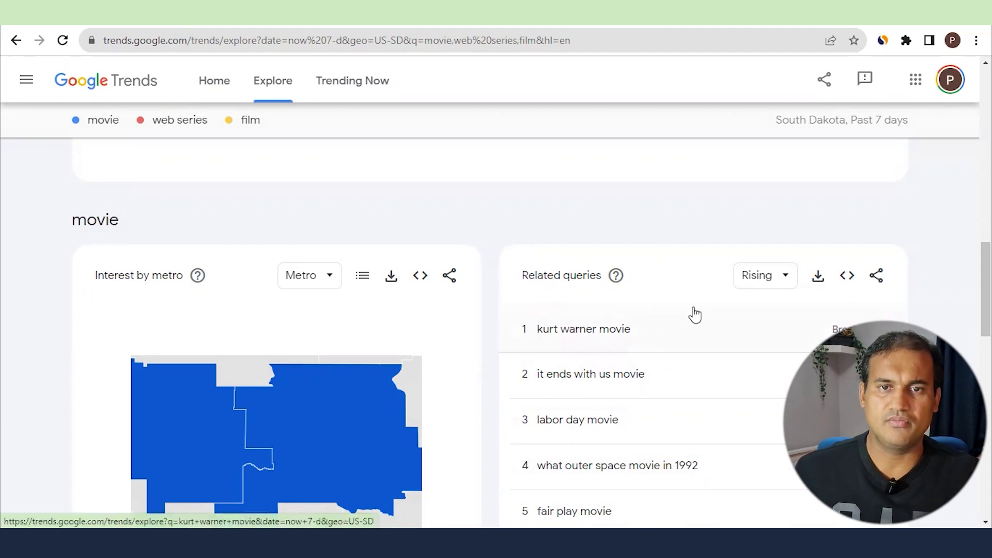
{"action": "left_click", "coordinate": [769, 275]}
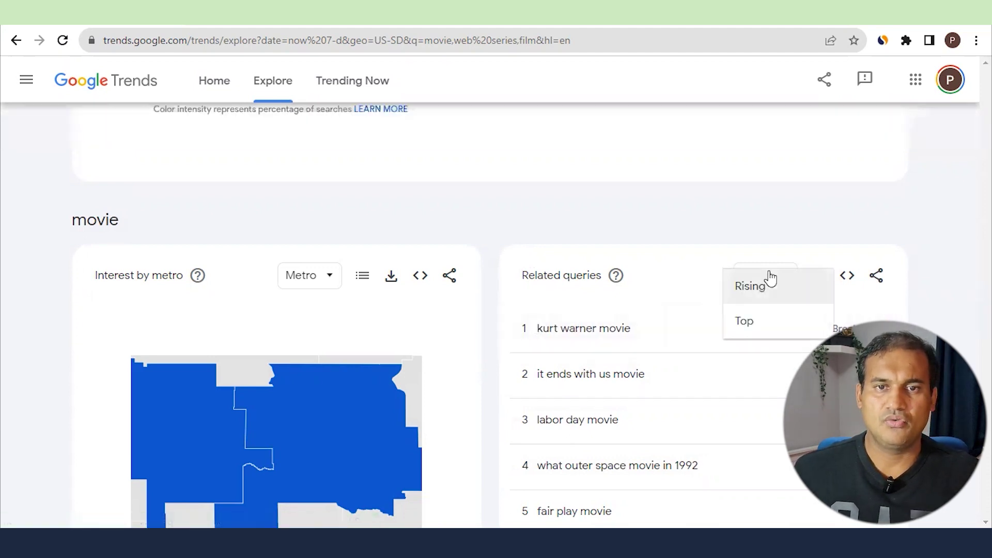
{"action": "left_click", "coordinate": [770, 320]}
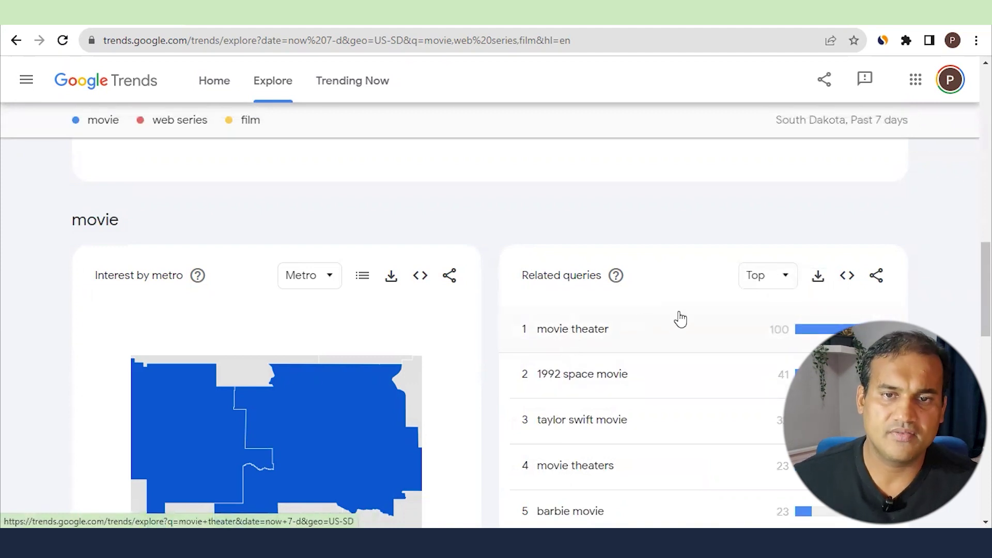
{"action": "left_click", "coordinate": [772, 282]}
{"action": "left_click", "coordinate": [768, 263]}
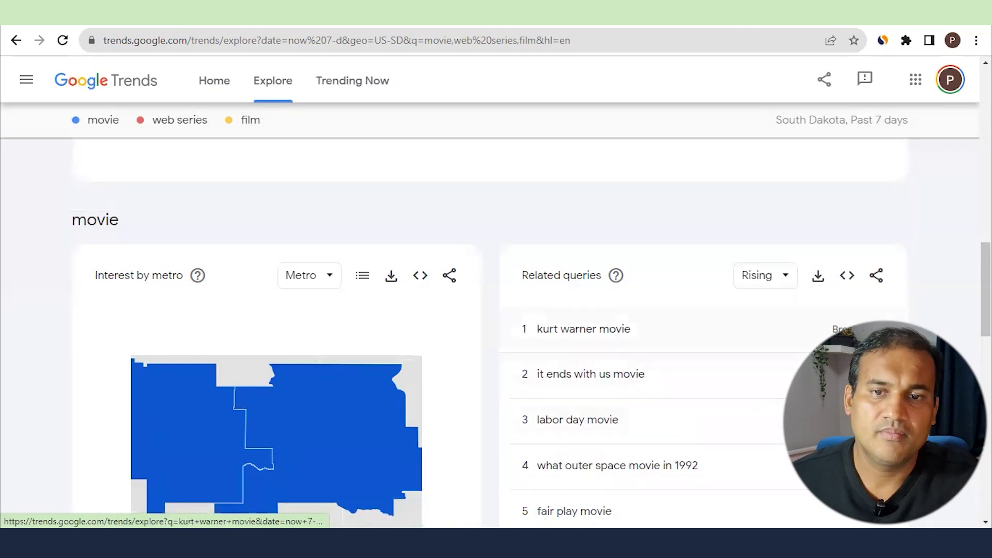
{"action": "scroll", "coordinate": [852, 330], "scroll_direction": "down", "scroll_amount": 3}
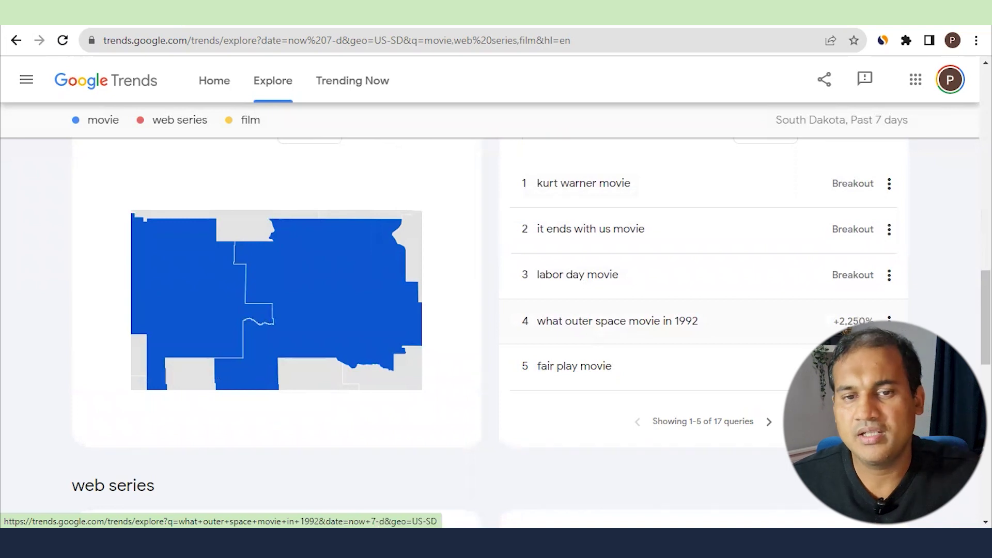
{"action": "scroll", "coordinate": [767, 428], "scroll_direction": "down", "scroll_amount": 1}
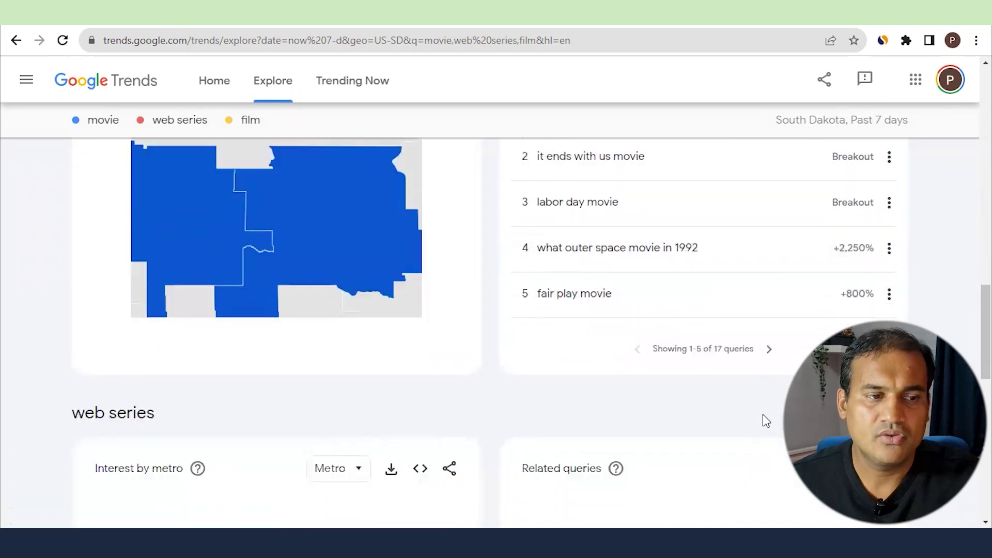
- Change the region from South Dakota to United States and view the compared breakdown by subregion
{"action": "scroll", "coordinate": [764, 421], "scroll_direction": "down", "scroll_amount": 2}
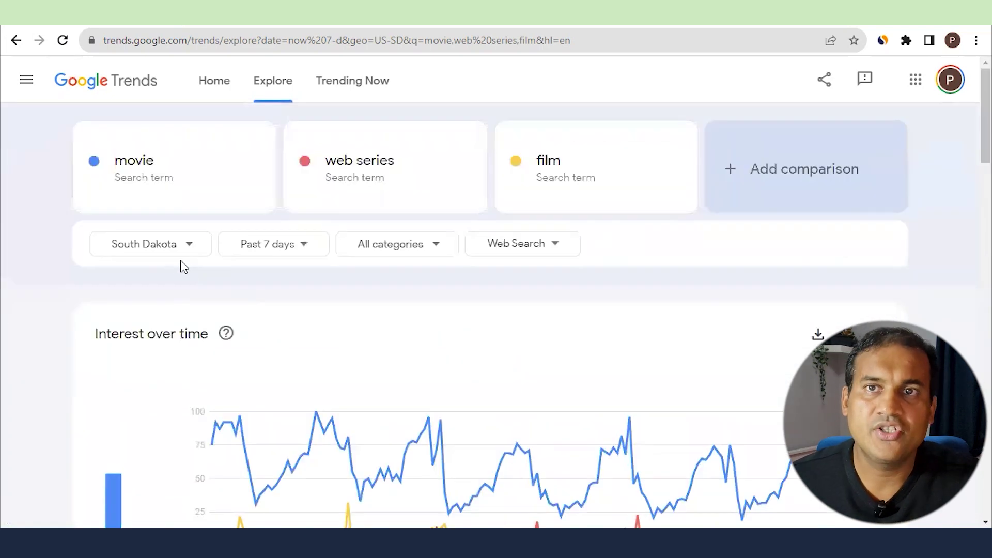
{"action": "left_click", "coordinate": [185, 251]}
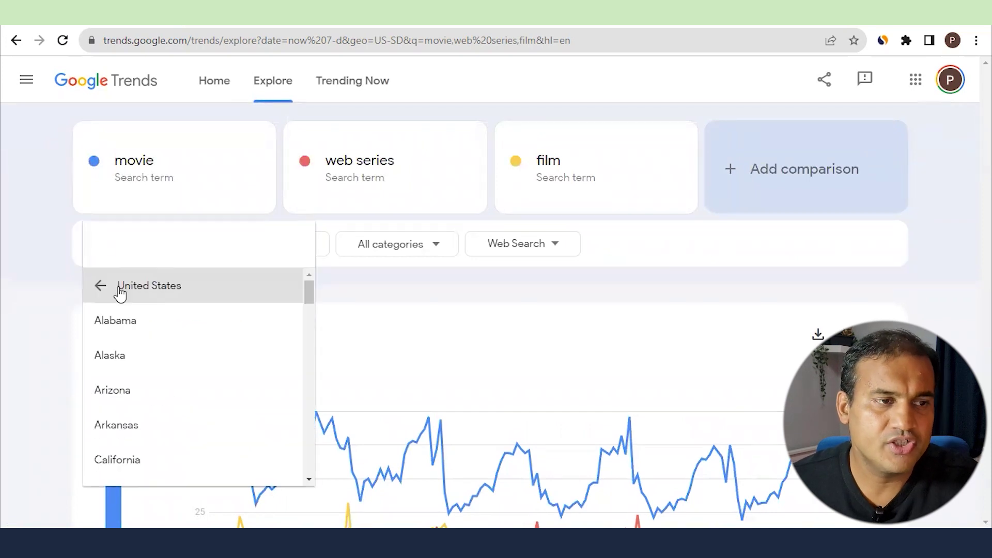
{"action": "left_click", "coordinate": [120, 290]}
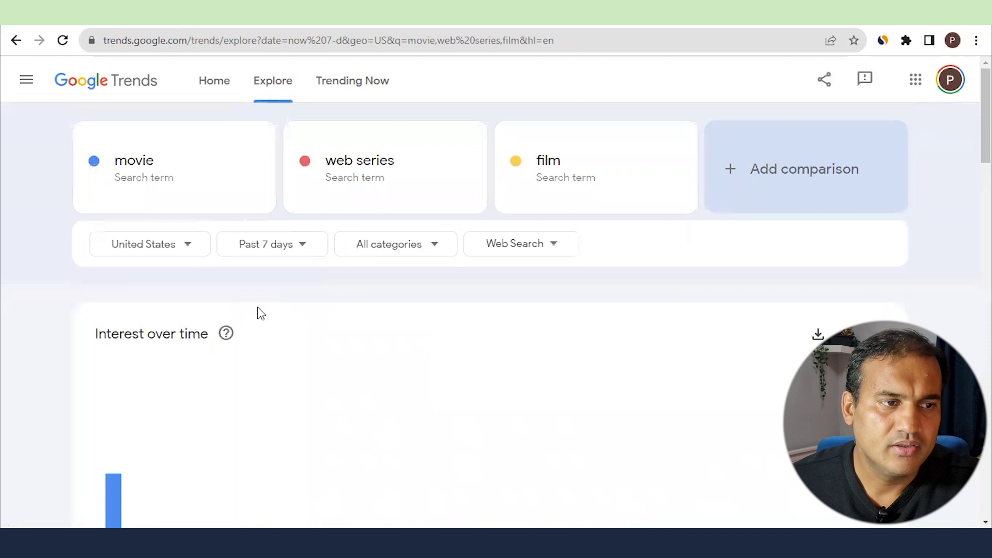
{"action": "scroll", "coordinate": [260, 310], "scroll_direction": "down", "scroll_amount": 4}
{"action": "scroll", "coordinate": [258, 312], "scroll_direction": "down", "scroll_amount": 7}
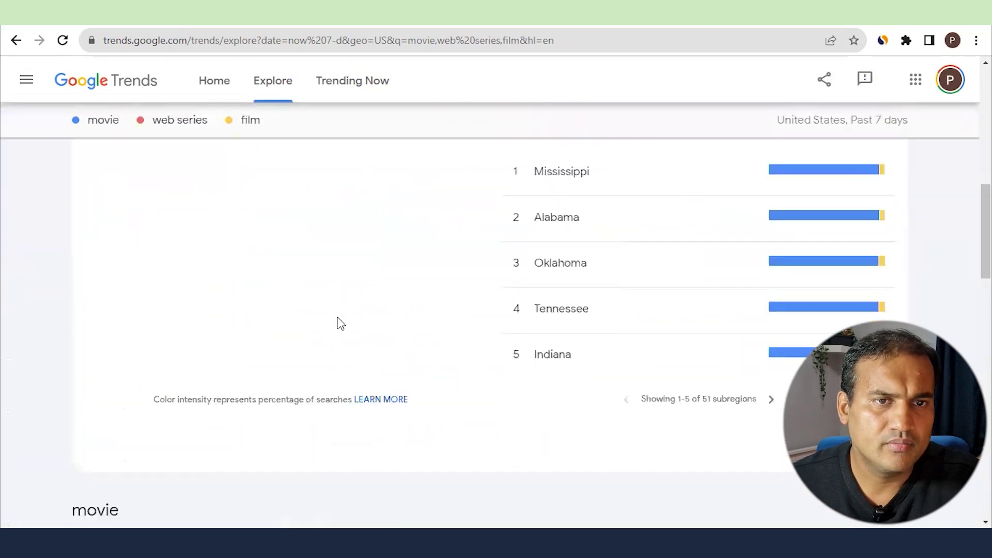
- Examine the interest by subregion and rising related queries for movie, web series and film in the United States
{"action": "scroll", "coordinate": [406, 331], "scroll_direction": "down", "scroll_amount": 5}
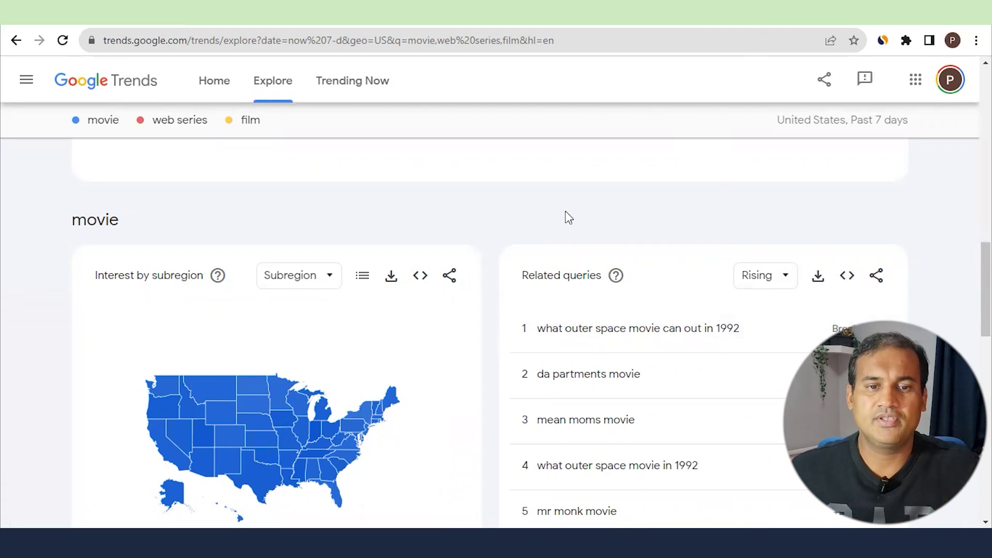
{"action": "scroll", "coordinate": [565, 210], "scroll_direction": "down", "scroll_amount": 1}
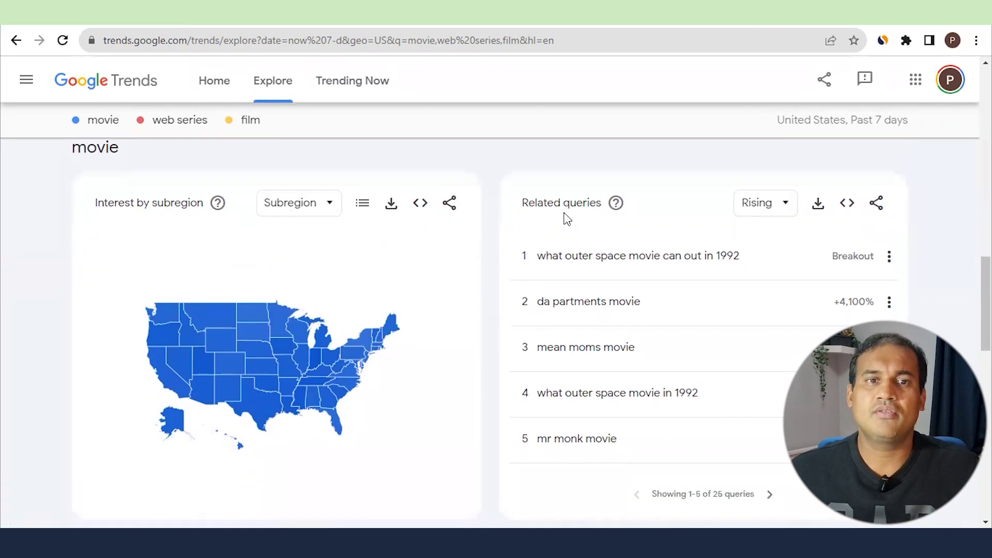
{"action": "scroll", "coordinate": [564, 222], "scroll_direction": "down", "scroll_amount": 5}
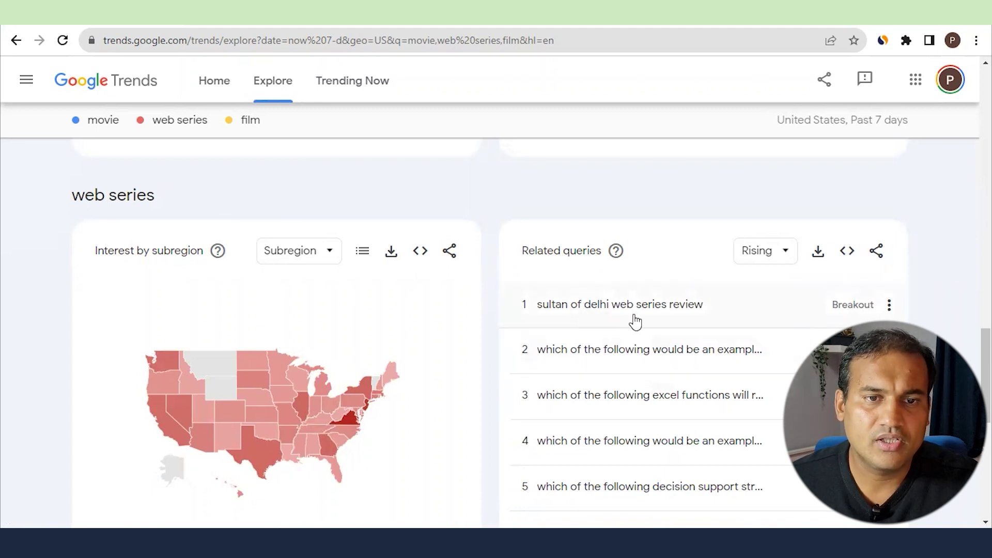
{"action": "scroll", "coordinate": [698, 318], "scroll_direction": "down", "scroll_amount": 1}
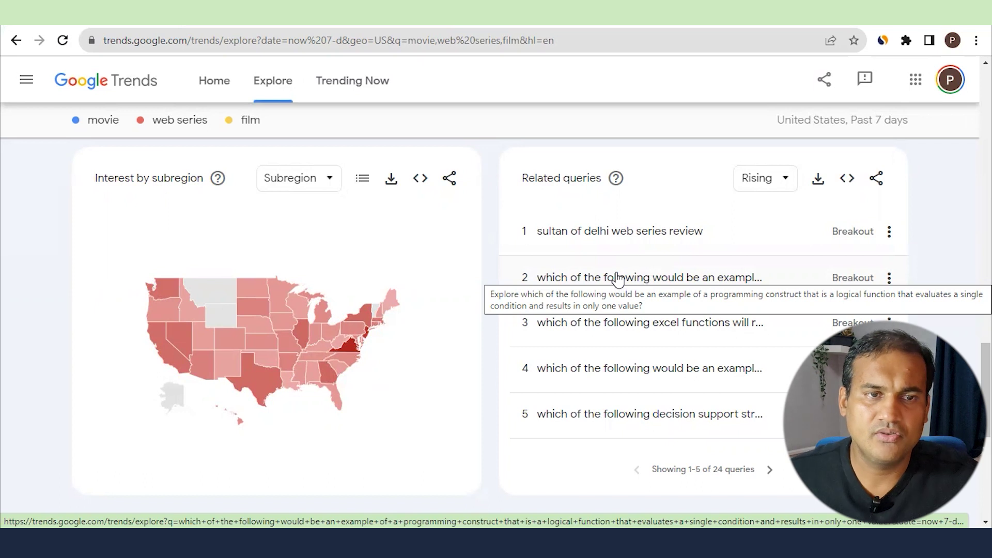
{"action": "scroll", "coordinate": [618, 279], "scroll_direction": "up", "scroll_amount": 4}
{"action": "scroll", "coordinate": [614, 279], "scroll_direction": "down", "scroll_amount": 12}
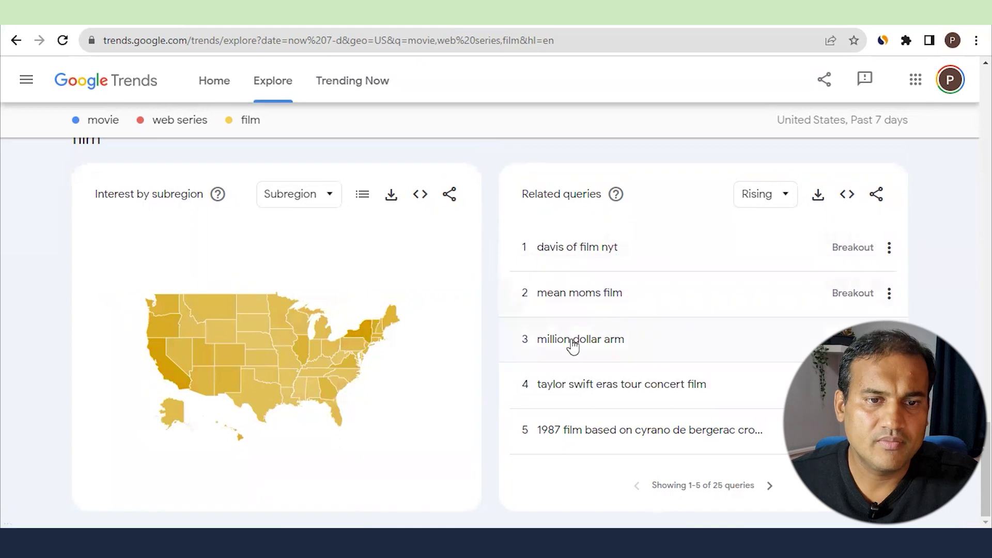
{"action": "scroll", "coordinate": [455, 336], "scroll_direction": "up", "scroll_amount": 10}
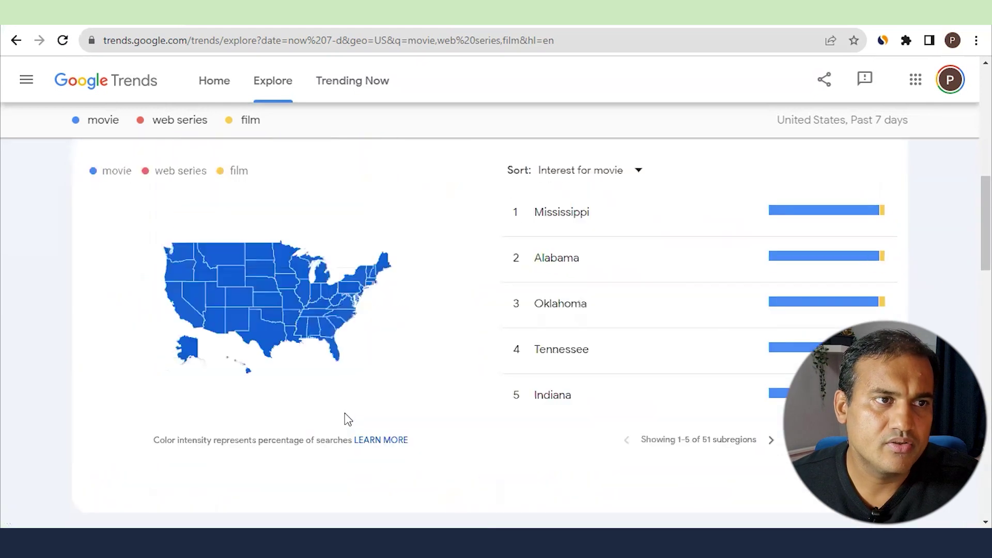
- Find Switzerland among the regions and set it as the comparison's location
{"action": "scroll", "coordinate": [347, 419], "scroll_direction": "up", "scroll_amount": 5}
{"action": "left_click", "coordinate": [173, 247]}
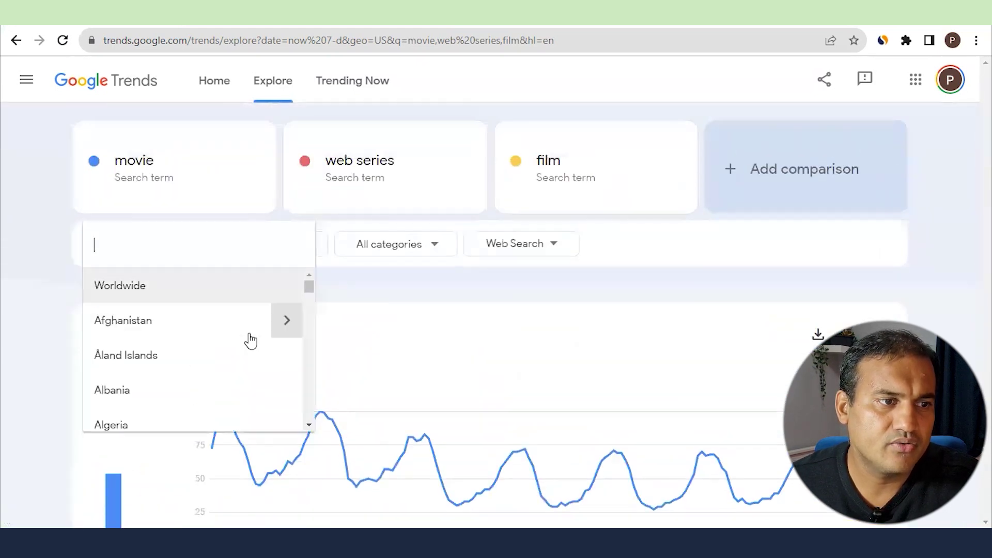
{"action": "scroll", "coordinate": [259, 346], "scroll_direction": "down", "scroll_amount": 15}
{"action": "mouse_move", "coordinate": [310, 393]}
{"action": "left_mouse_down"}
{"action": "mouse_move", "coordinate": [309, 411]}
{"action": "mouse_move", "coordinate": [310, 389]}
{"action": "left_mouse_up"}
{"action": "scroll", "coordinate": [197, 355], "scroll_direction": "down", "scroll_amount": 10}
{"action": "scroll", "coordinate": [197, 355], "scroll_direction": "up", "scroll_amount": 3}
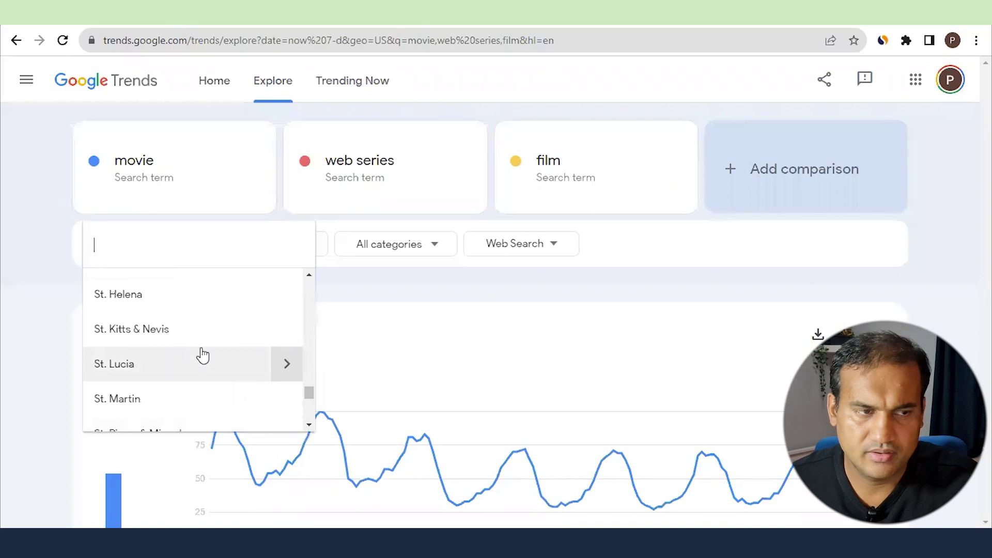
{"action": "type", "text": "sw"}
{"action": "left_click", "coordinate": [202, 325]}
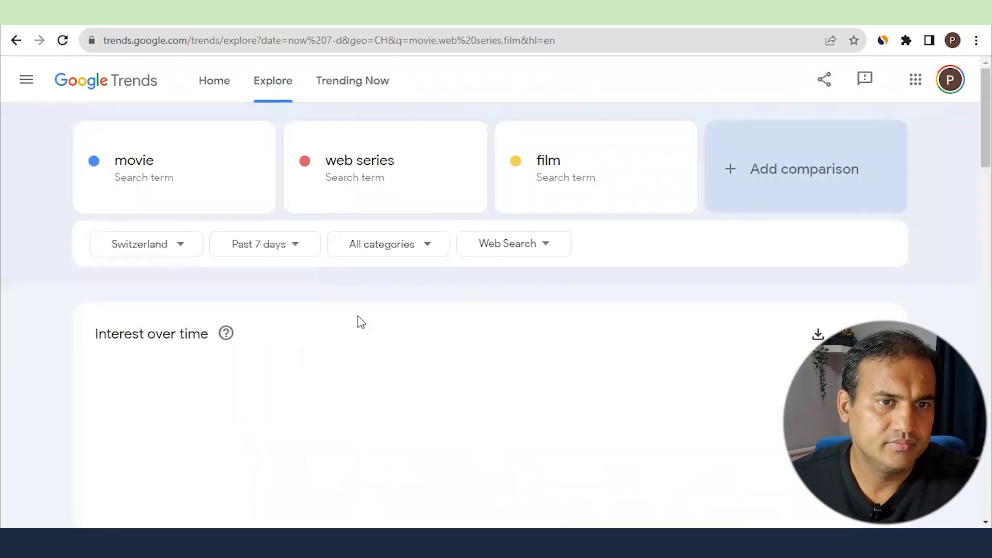
- Examine the interest by subregion and related queries for movie, web series and film in Switzerland
{"action": "scroll", "coordinate": [357, 315], "scroll_direction": "down", "scroll_amount": 8}
{"action": "scroll", "coordinate": [357, 316], "scroll_direction": "down", "scroll_amount": 15}
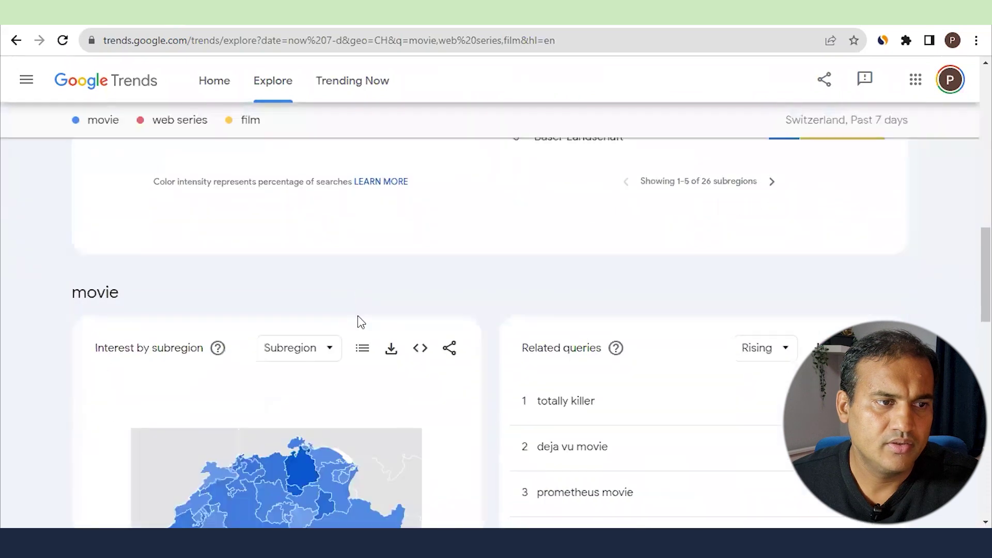
{"action": "scroll", "coordinate": [360, 324], "scroll_direction": "down", "scroll_amount": 6}
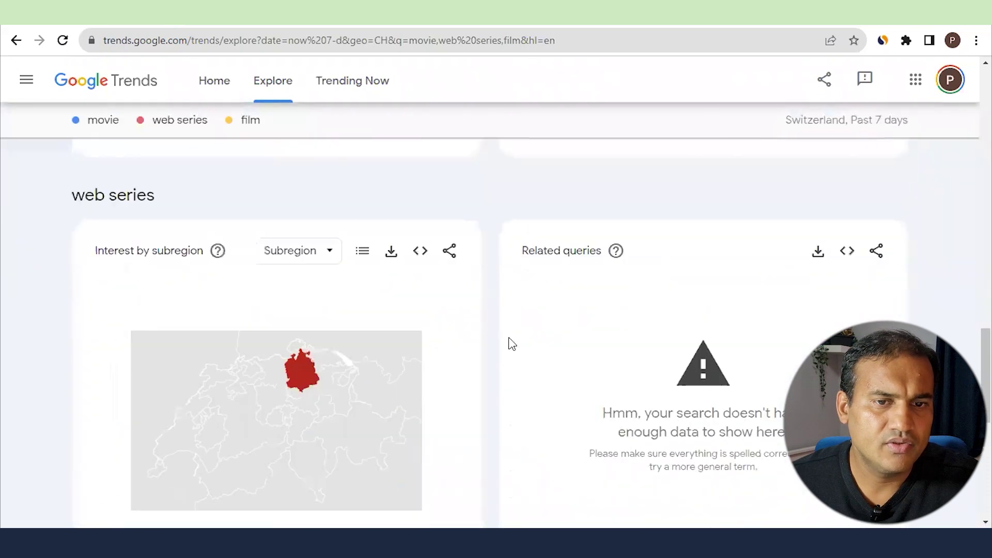
{"action": "scroll", "coordinate": [489, 350], "scroll_direction": "up", "scroll_amount": 4}
{"action": "scroll", "coordinate": [487, 351], "scroll_direction": "down", "scroll_amount": 9}
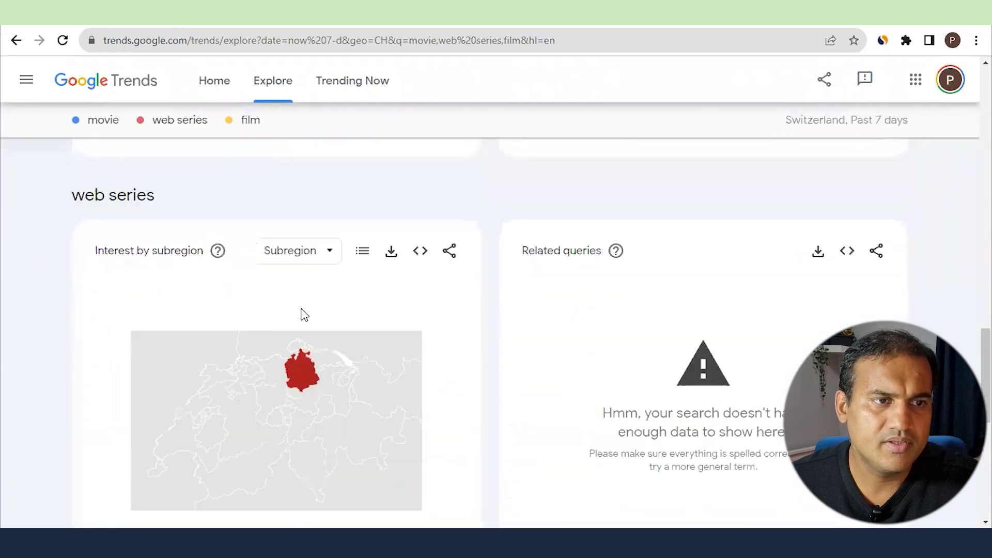
{"action": "scroll", "coordinate": [458, 339], "scroll_direction": "down", "scroll_amount": 2}
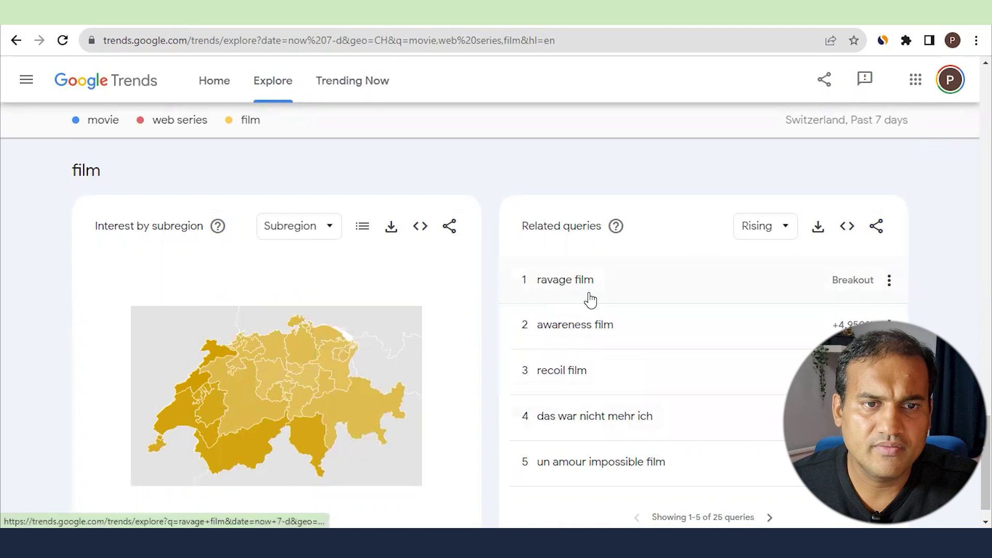
{"action": "scroll", "coordinate": [590, 307], "scroll_direction": "down", "scroll_amount": 1}
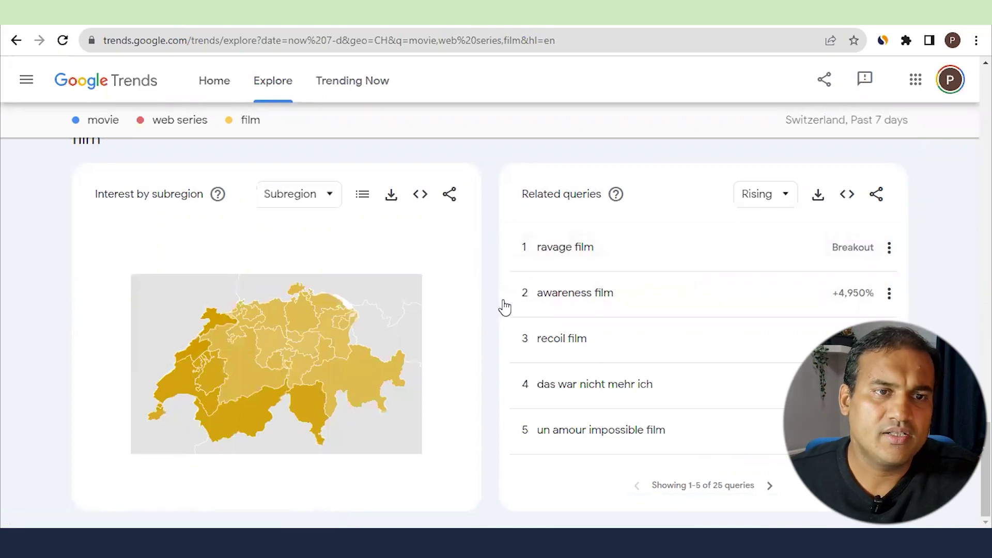
- Review Switzerland's compared breakdown by subregion and the interest over time chart for the three search terms
{"action": "scroll", "coordinate": [505, 306], "scroll_direction": "up", "scroll_amount": 3}
{"action": "scroll", "coordinate": [491, 320], "scroll_direction": "up", "scroll_amount": 10}
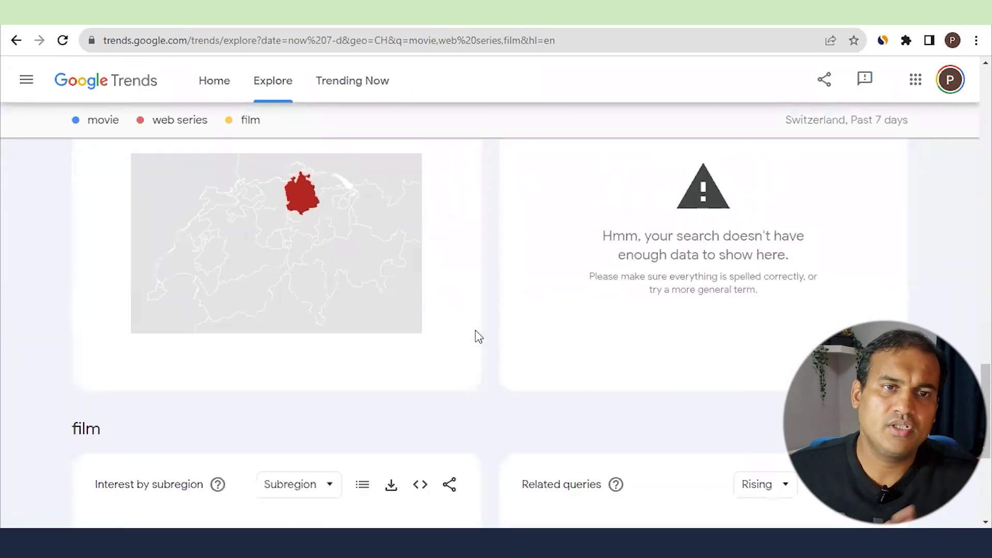
{"action": "scroll", "coordinate": [481, 340], "scroll_direction": "up", "scroll_amount": 7}
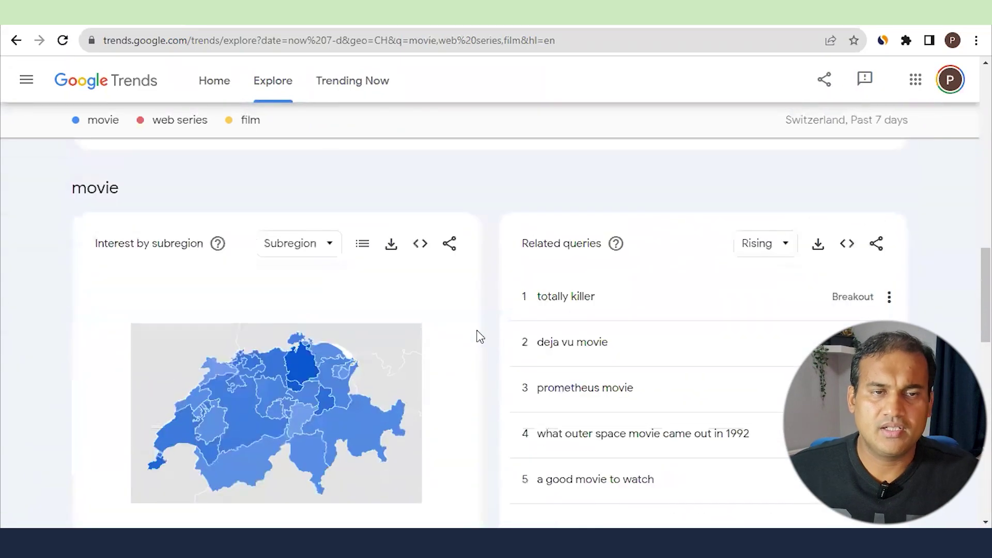
{"action": "scroll", "coordinate": [481, 343], "scroll_direction": "up", "scroll_amount": 4}
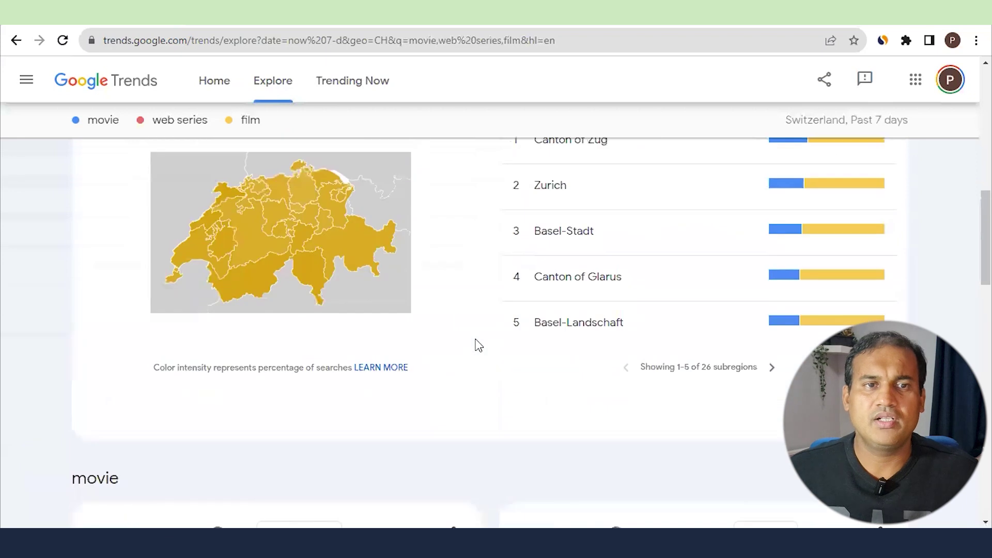
{"action": "scroll", "coordinate": [477, 345], "scroll_direction": "up", "scroll_amount": 4}
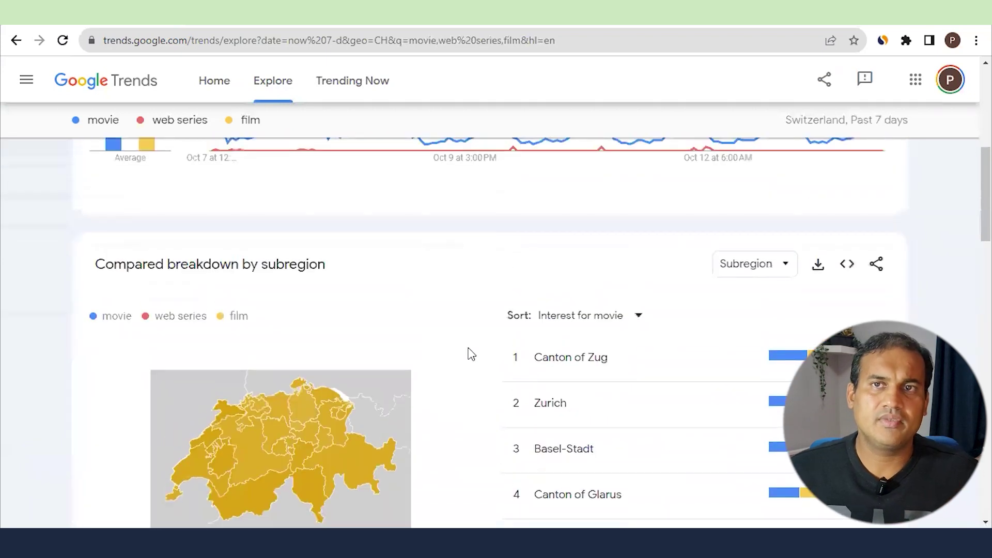
{"action": "scroll", "coordinate": [465, 349], "scroll_direction": "up", "scroll_amount": 4}
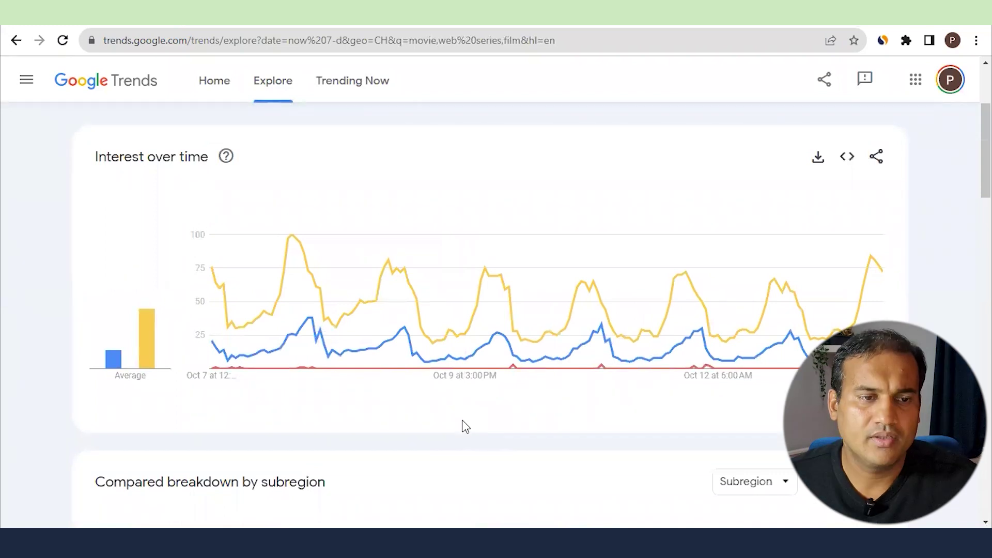
{"action": "scroll", "coordinate": [463, 422], "scroll_direction": "up", "scroll_amount": 3}
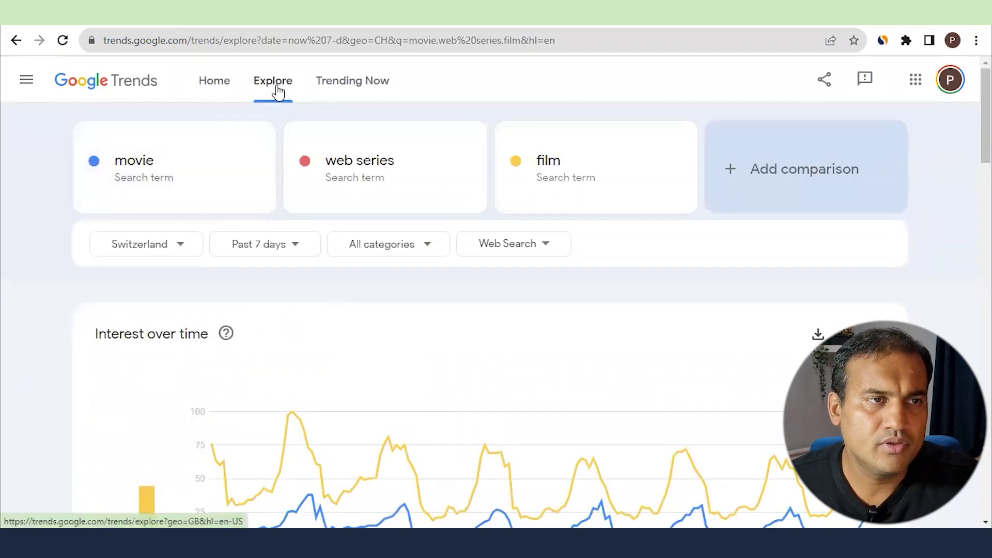
- Open the Trending Now page and read through the daily search trends for the United Kingdom
{"action": "left_click", "coordinate": [355, 87]}
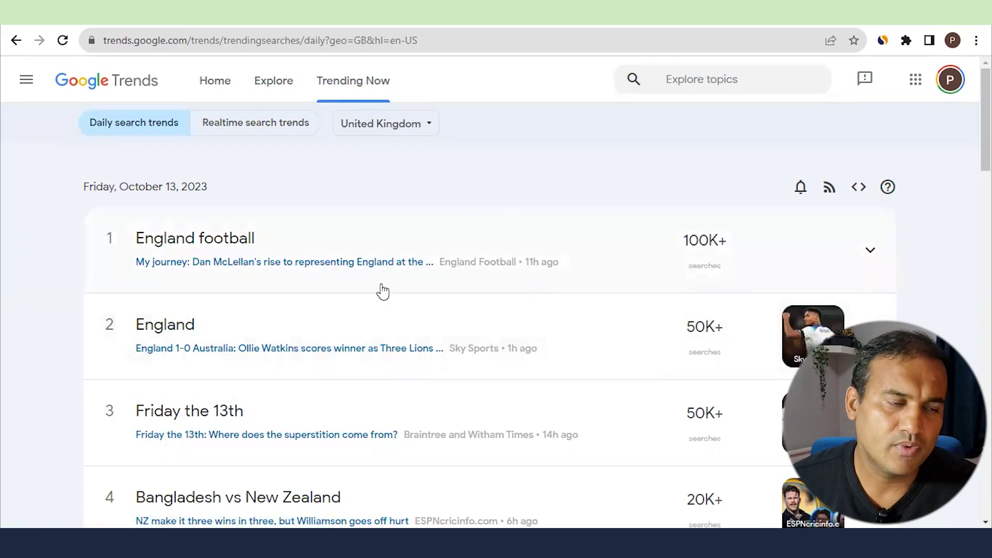
{"action": "scroll", "coordinate": [265, 373], "scroll_direction": "down", "scroll_amount": 1}
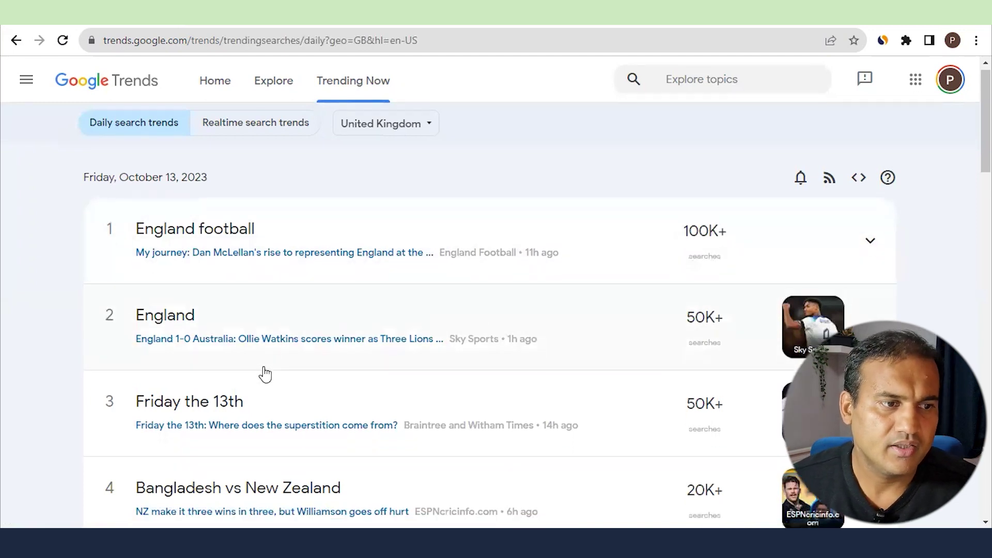
{"action": "scroll", "coordinate": [265, 373], "scroll_direction": "down", "scroll_amount": 1}
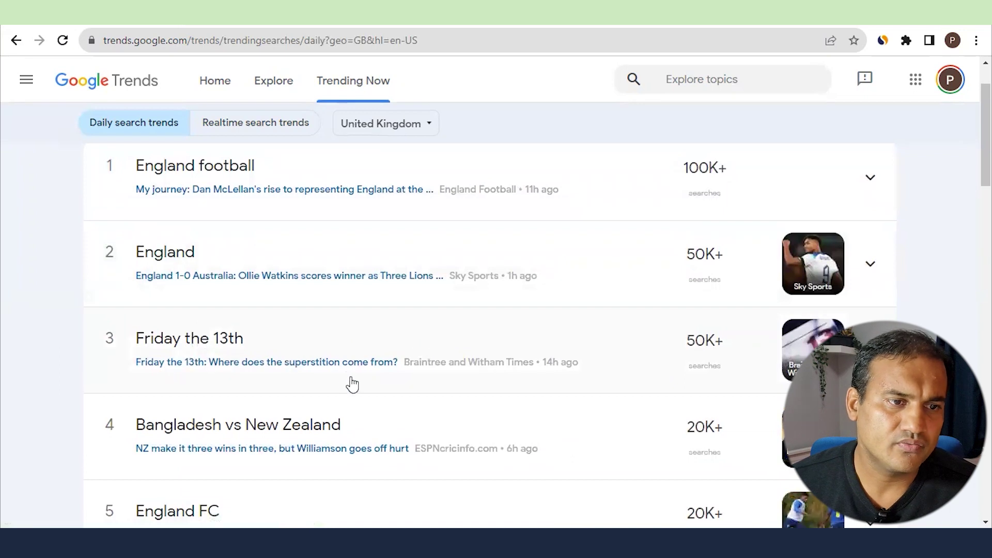
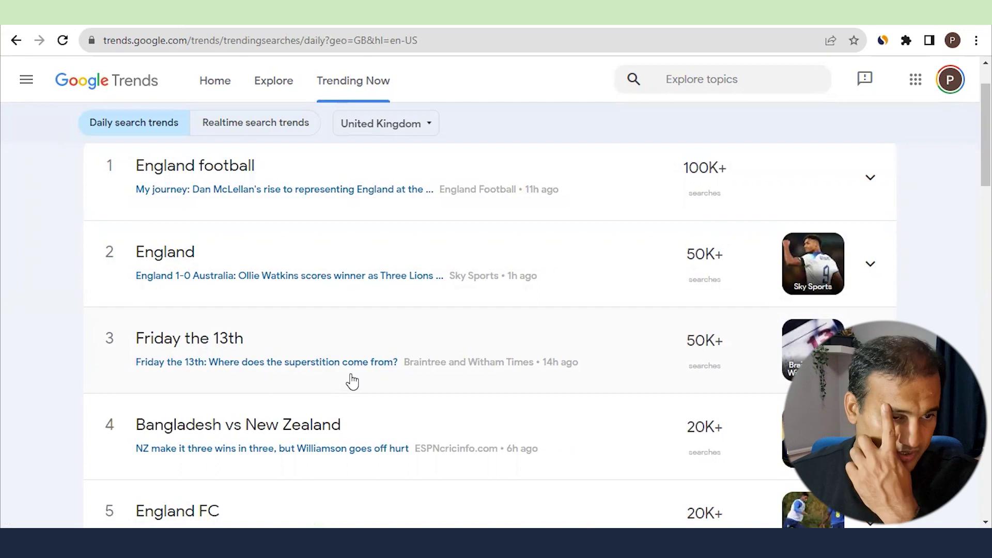
{"action": "scroll", "coordinate": [350, 381], "scroll_direction": "down", "scroll_amount": 3}
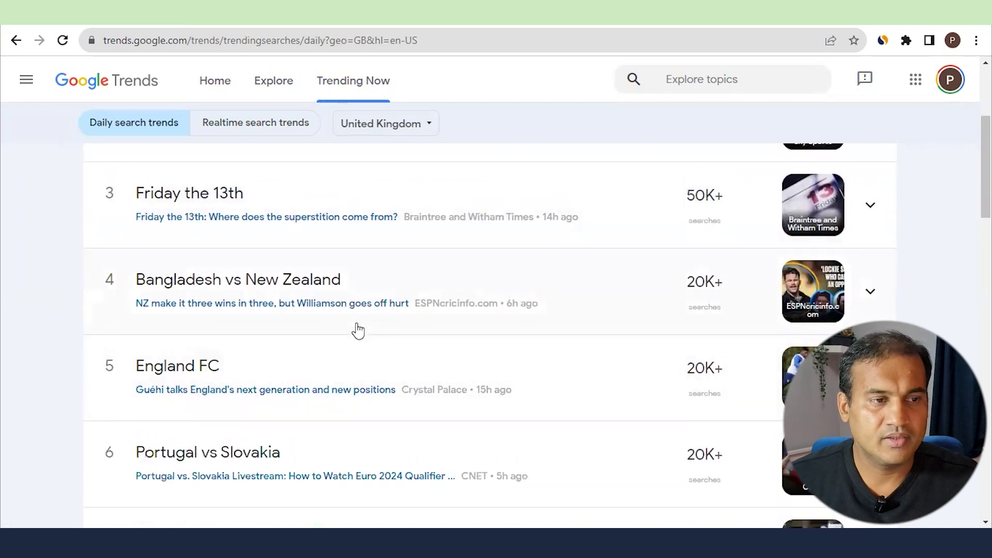
{"action": "scroll", "coordinate": [360, 326], "scroll_direction": "down", "scroll_amount": 3}
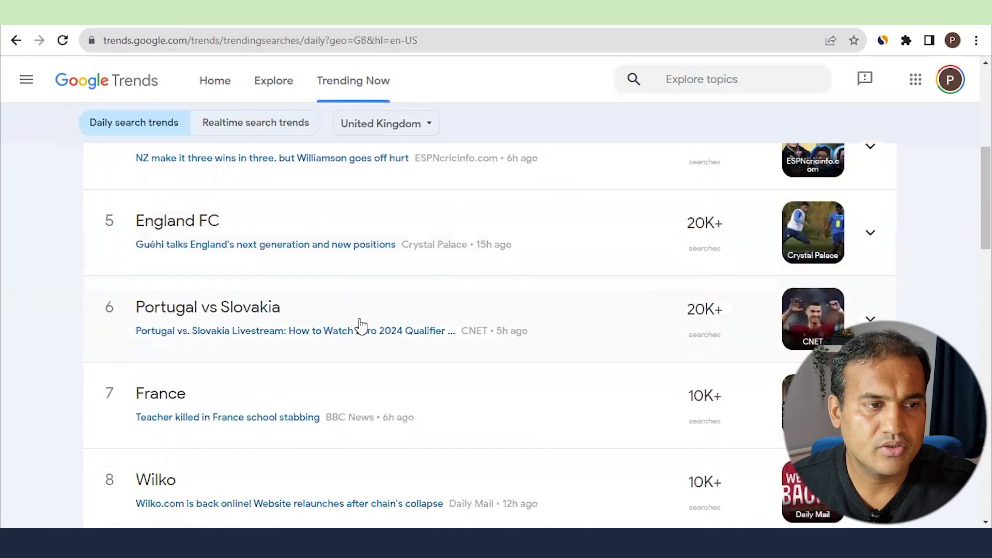
{"action": "scroll", "coordinate": [361, 326], "scroll_direction": "down", "scroll_amount": 2}
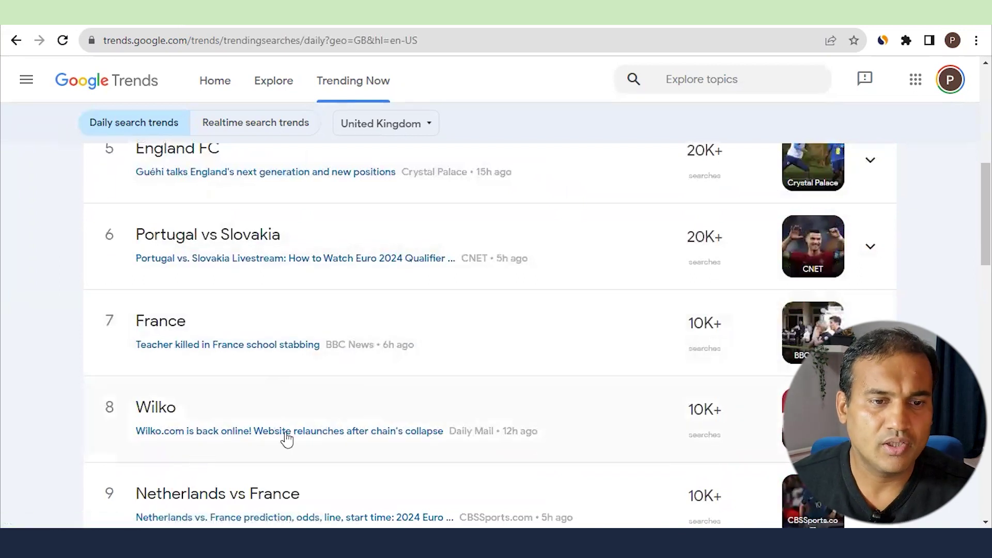
{"action": "scroll", "coordinate": [361, 447], "scroll_direction": "up", "scroll_amount": 8}
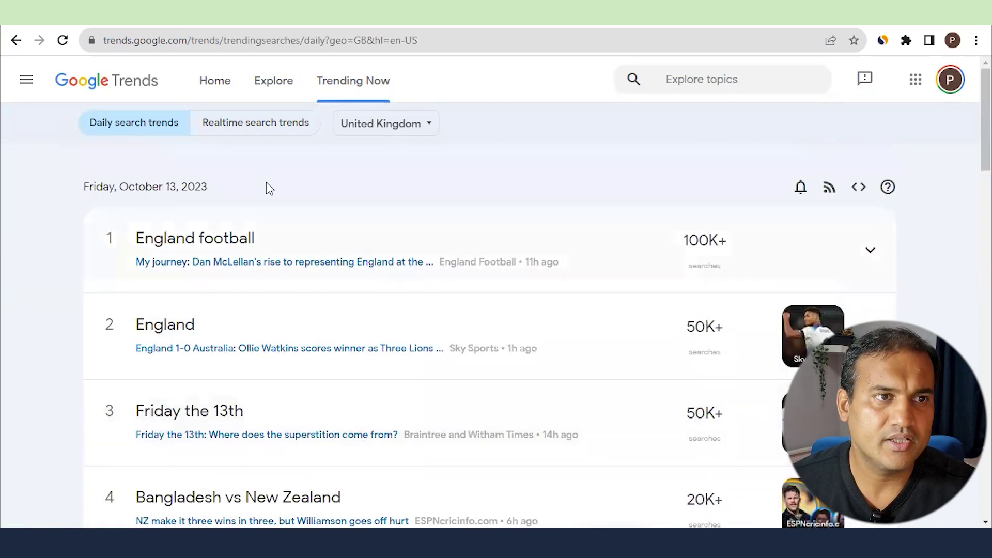
- Switch to the realtime search trends and view them for Australia
{"action": "left_click", "coordinate": [264, 128]}
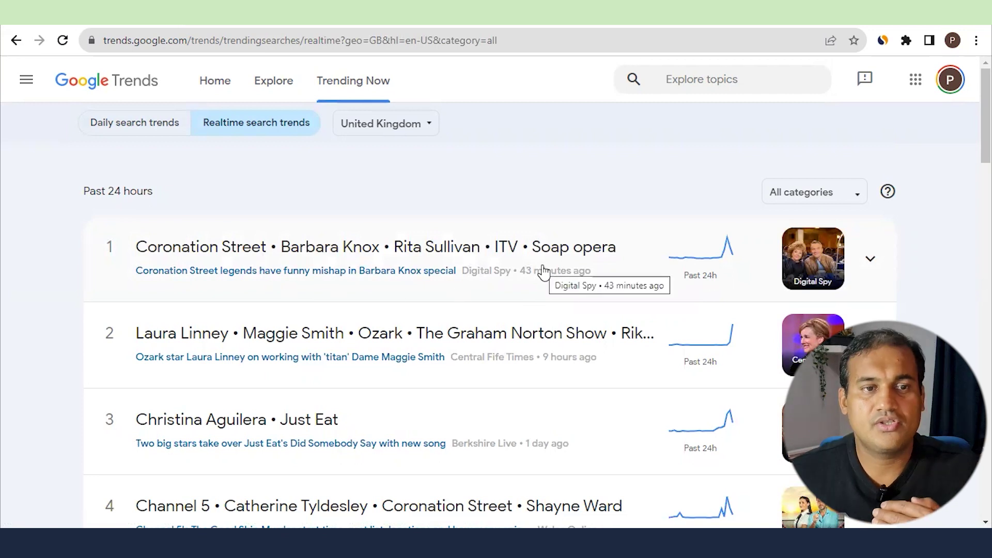
{"action": "left_click", "coordinate": [420, 127]}
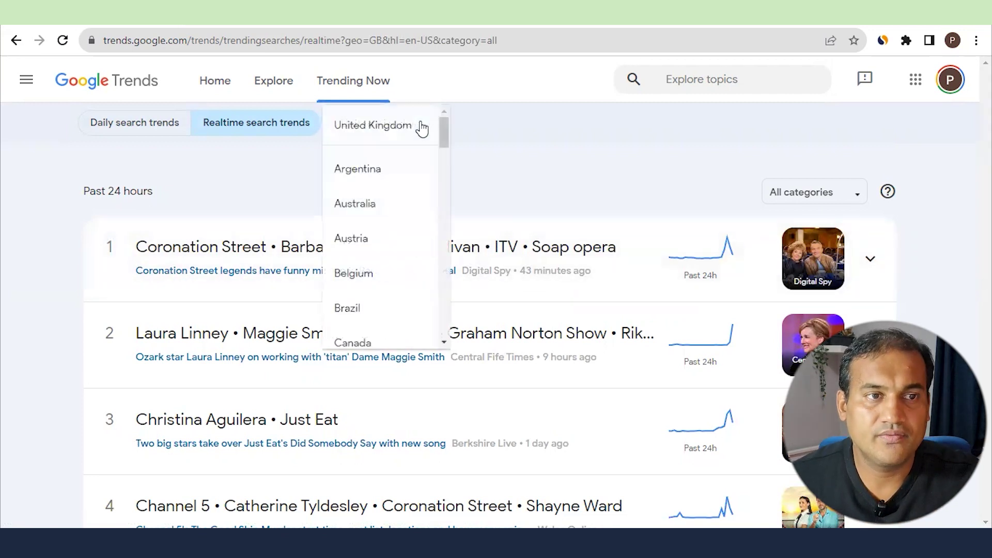
{"action": "left_click", "coordinate": [395, 206]}
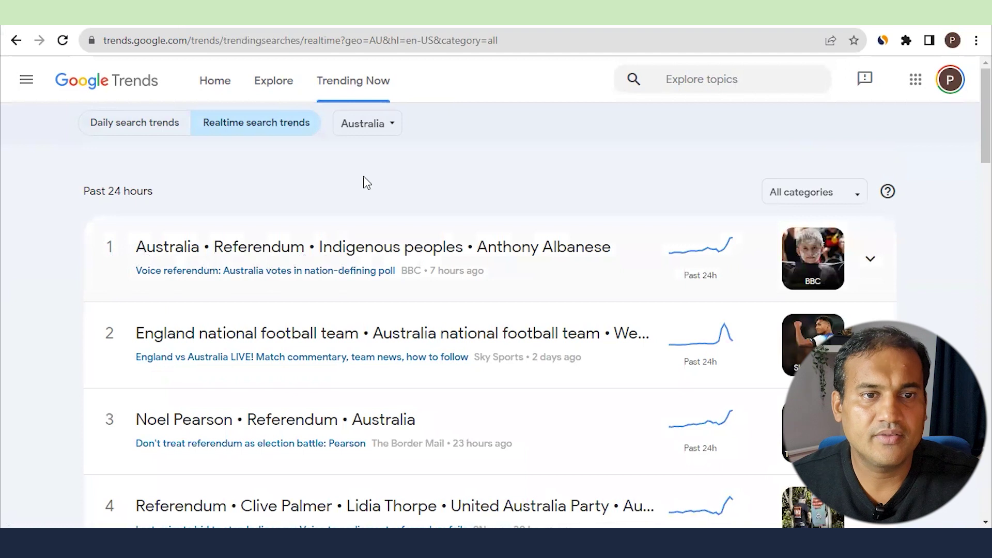
- Change the realtime search trends' region to United States
{"action": "left_click", "coordinate": [376, 125]}
{"action": "left_click_drag", "start_coordinate": [448, 132], "coordinate": [447, 323]}
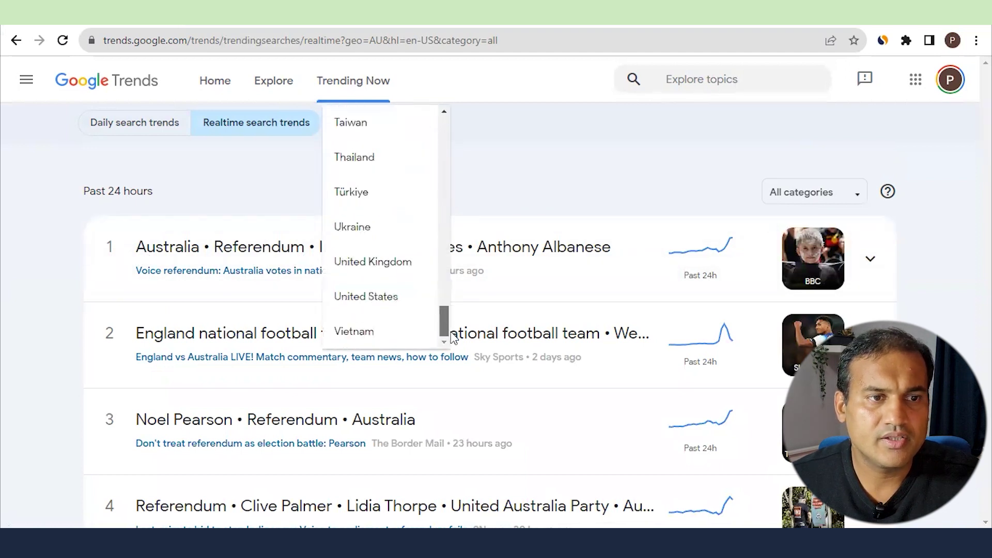
{"action": "left_click", "coordinate": [389, 296]}
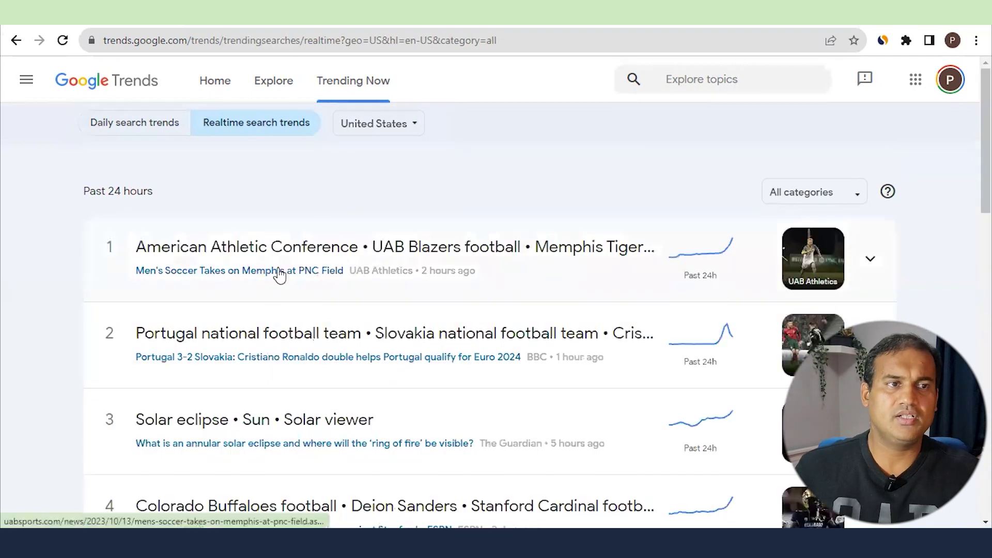
- Show the daily search trends for the United States and expand Eclipse 2023 to view its related queries and news
{"action": "left_click", "coordinate": [141, 139]}
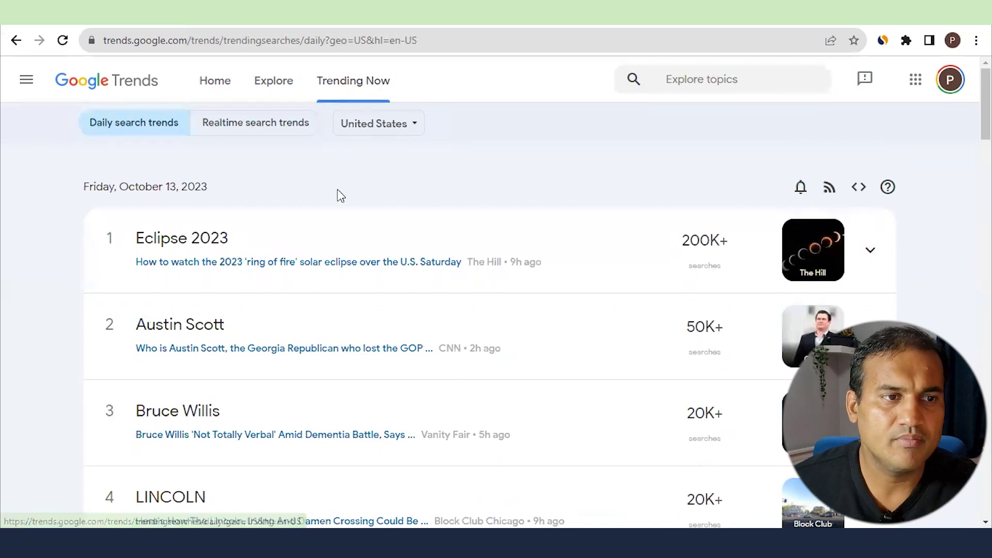
{"action": "left_click", "coordinate": [194, 249]}
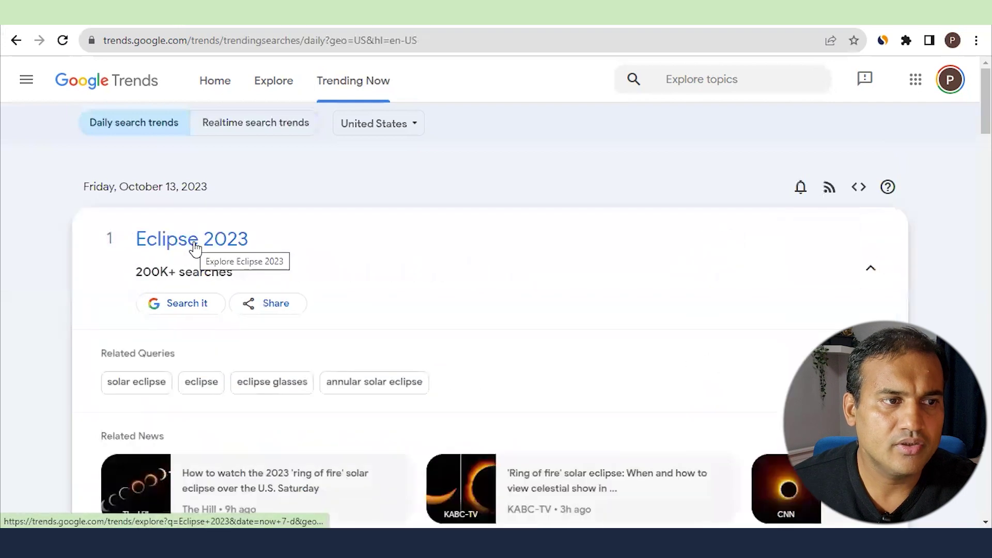
{"action": "scroll", "coordinate": [439, 283], "scroll_direction": "down", "scroll_amount": 3}
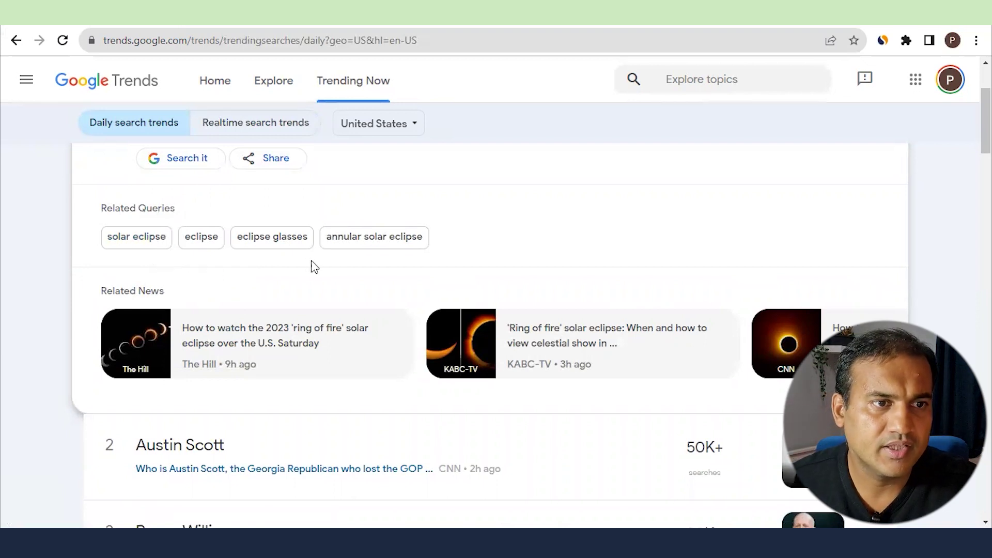
{"action": "scroll", "coordinate": [367, 304], "scroll_direction": "up", "scroll_amount": 2}
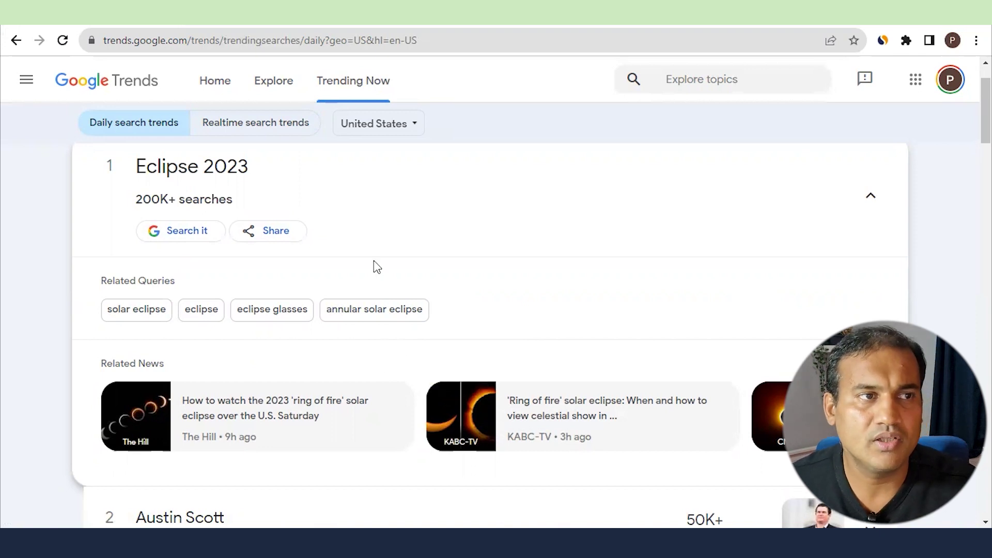
- Return from the daily search trends to the Trends home page
{"action": "left_click", "coordinate": [28, 81]}
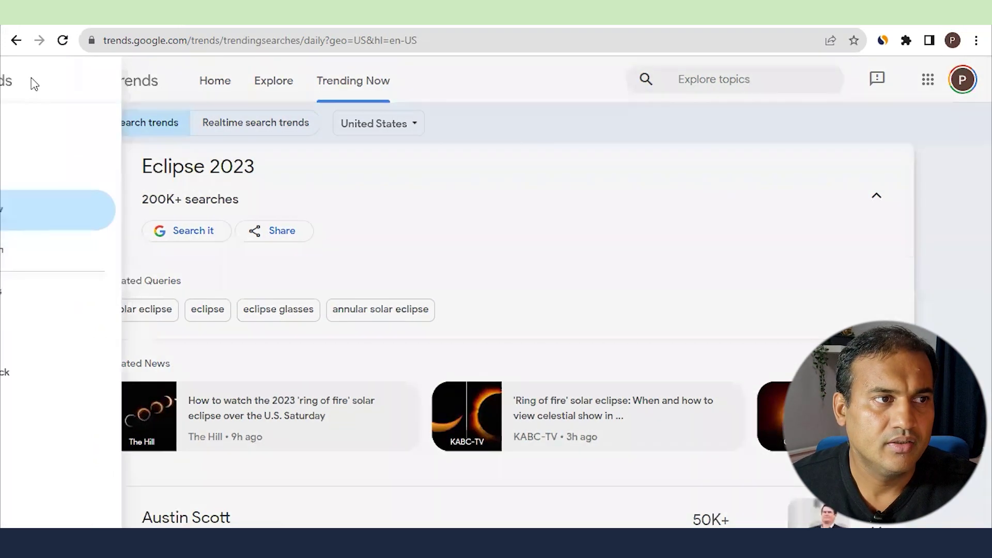
{"action": "left_click", "coordinate": [476, 219]}
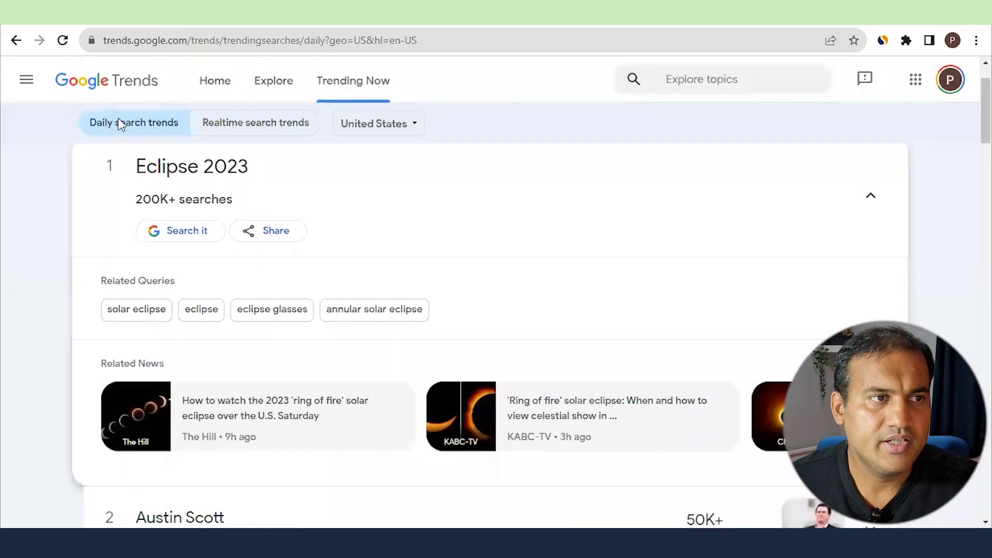
{"action": "left_click", "coordinate": [136, 92]}
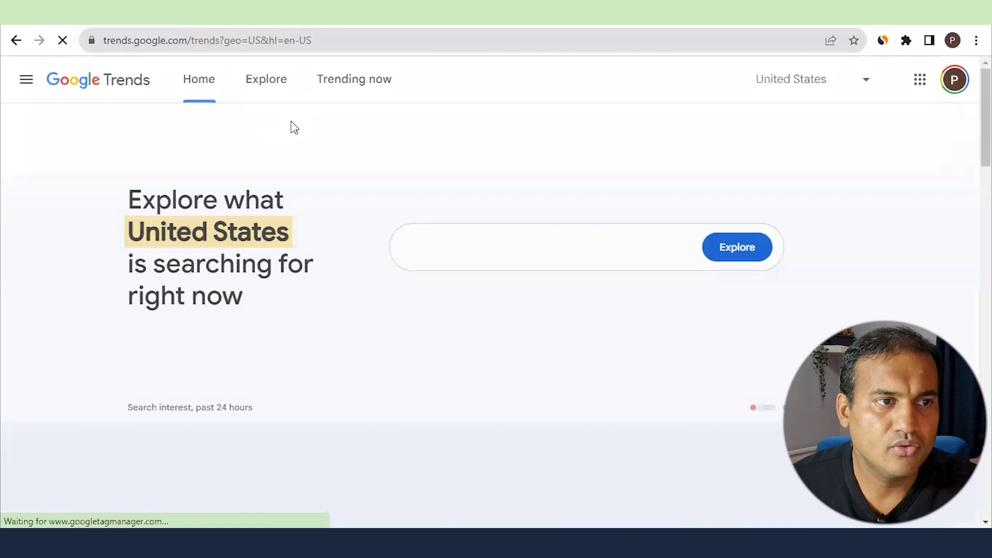
- Open the Year in Search 2022 page and view the lists of what was trending in the United States
{"action": "left_click", "coordinate": [28, 83]}
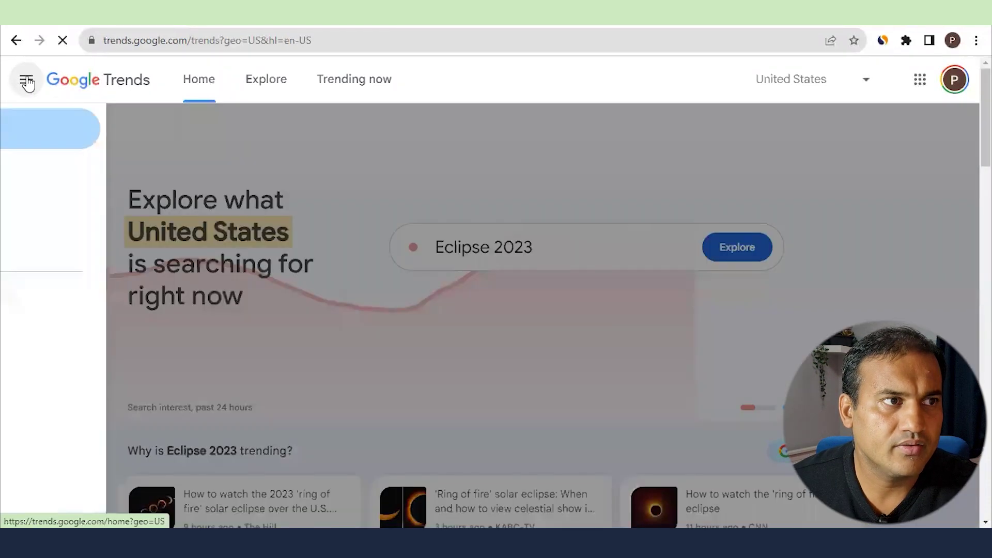
{"action": "left_click", "coordinate": [29, 86]}
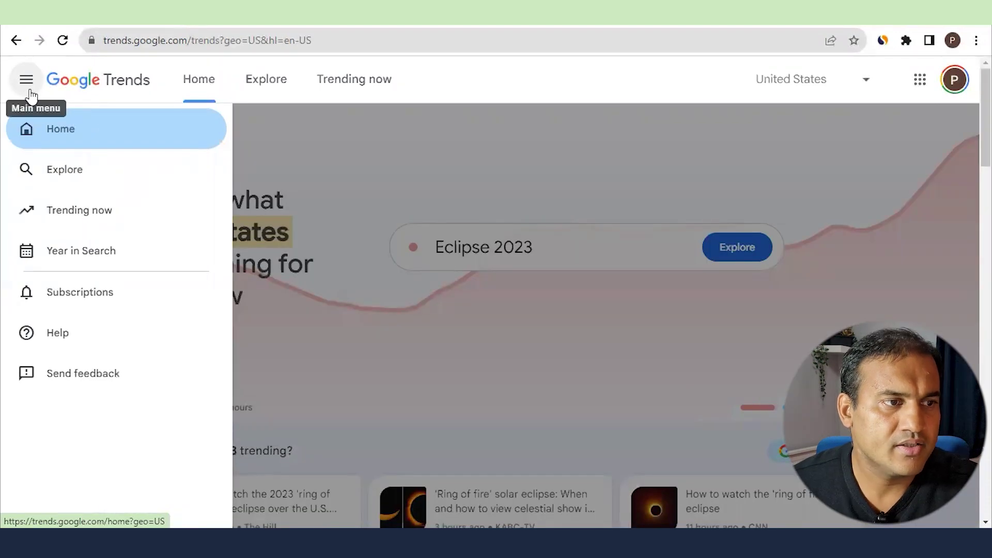
{"action": "left_click", "coordinate": [115, 262]}
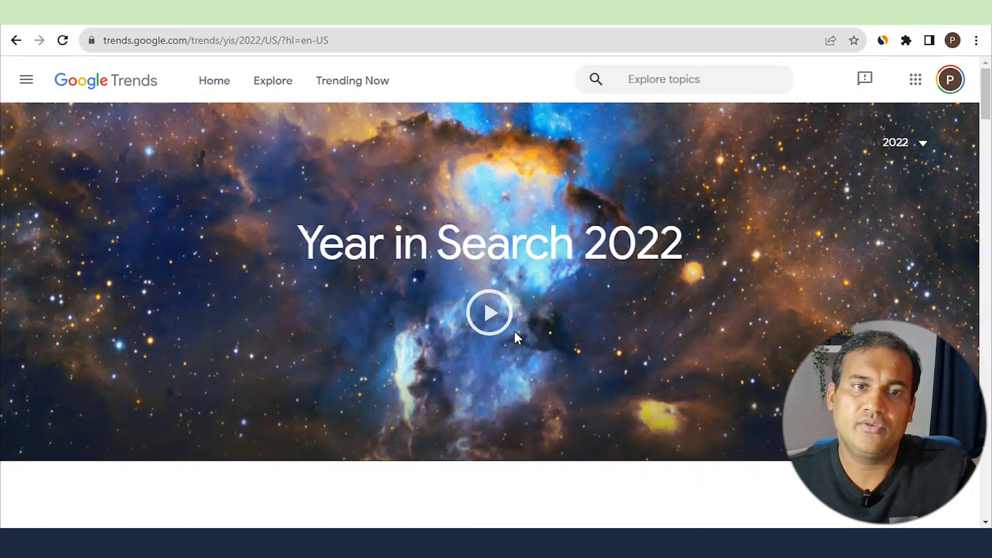
{"action": "scroll", "coordinate": [465, 333], "scroll_direction": "down", "scroll_amount": 3}
{"action": "scroll", "coordinate": [465, 333], "scroll_direction": "down", "scroll_amount": 4}
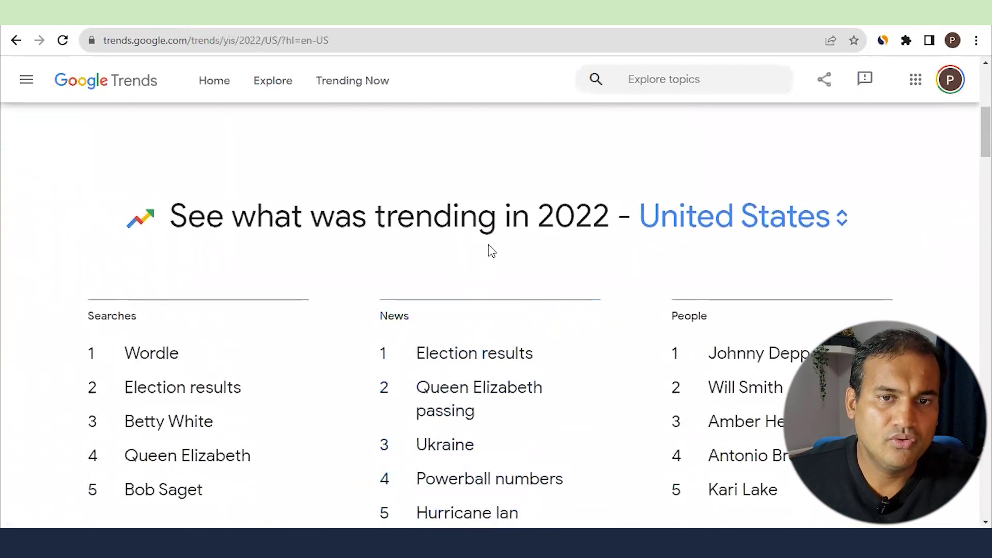
- Look through the Year in Search 2022 lists for the United States, from Searches, News and People down to TV Shows and Canciones
{"action": "scroll", "coordinate": [834, 297], "scroll_direction": "down", "scroll_amount": 1}
{"action": "scroll", "coordinate": [835, 303], "scroll_direction": "down", "scroll_amount": 1}
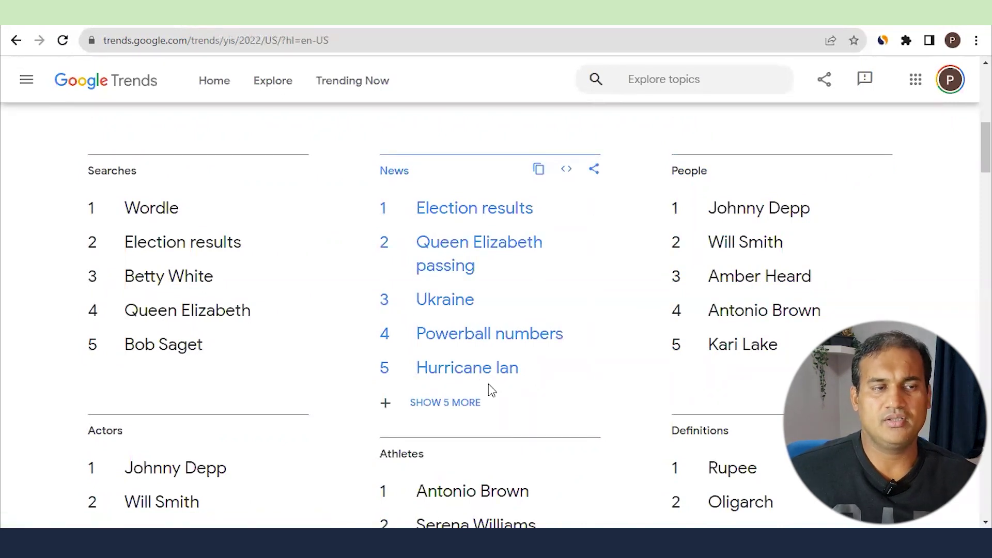
{"action": "scroll", "coordinate": [281, 326], "scroll_direction": "down", "scroll_amount": 5}
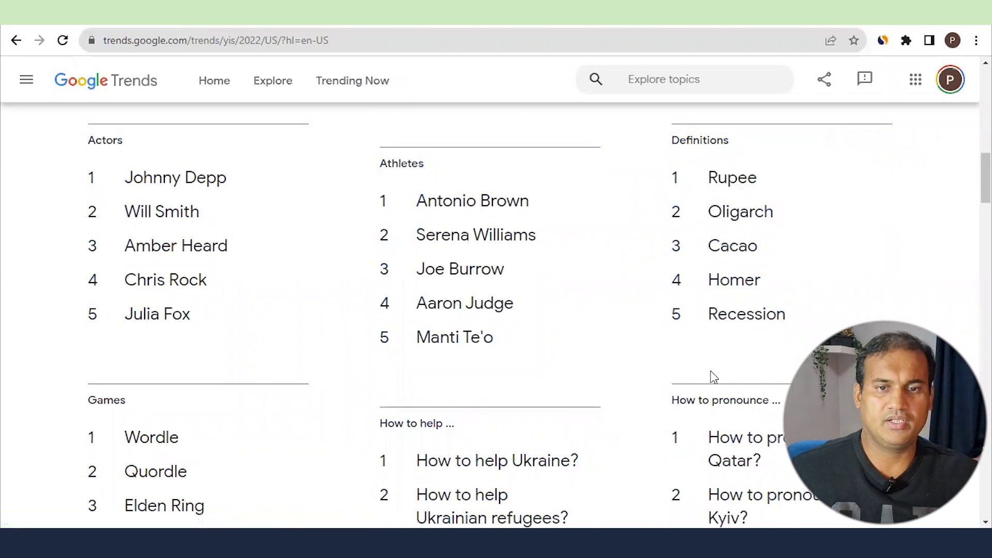
{"action": "scroll", "coordinate": [711, 375], "scroll_direction": "down", "scroll_amount": 3}
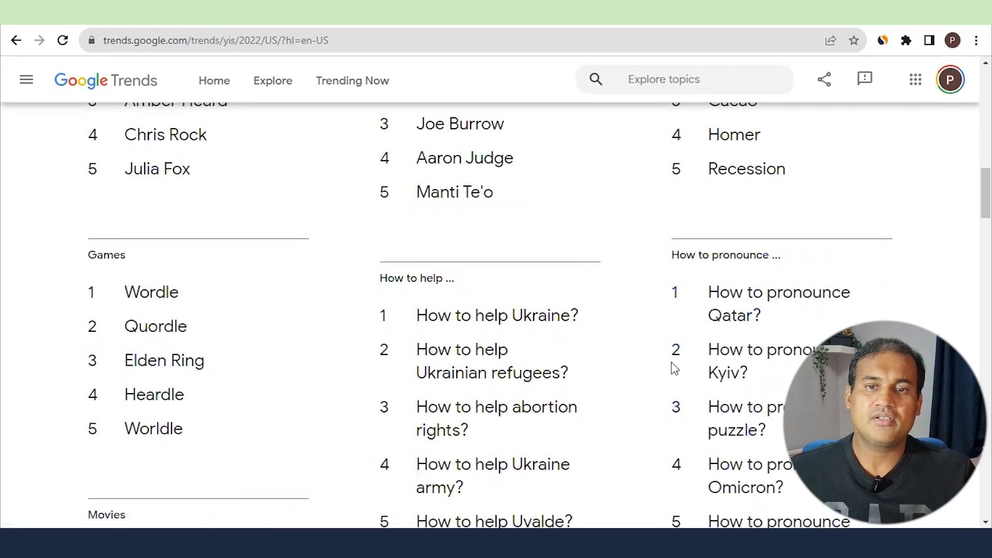
{"action": "scroll", "coordinate": [674, 364], "scroll_direction": "down", "scroll_amount": 3}
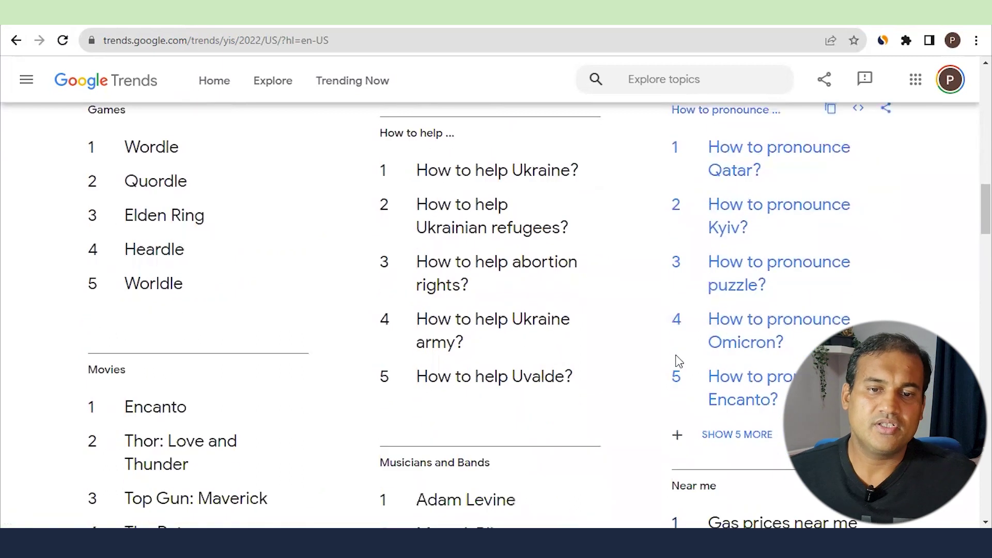
{"action": "scroll", "coordinate": [676, 360], "scroll_direction": "down", "scroll_amount": 3}
{"action": "scroll", "coordinate": [677, 360], "scroll_direction": "up", "scroll_amount": 7}
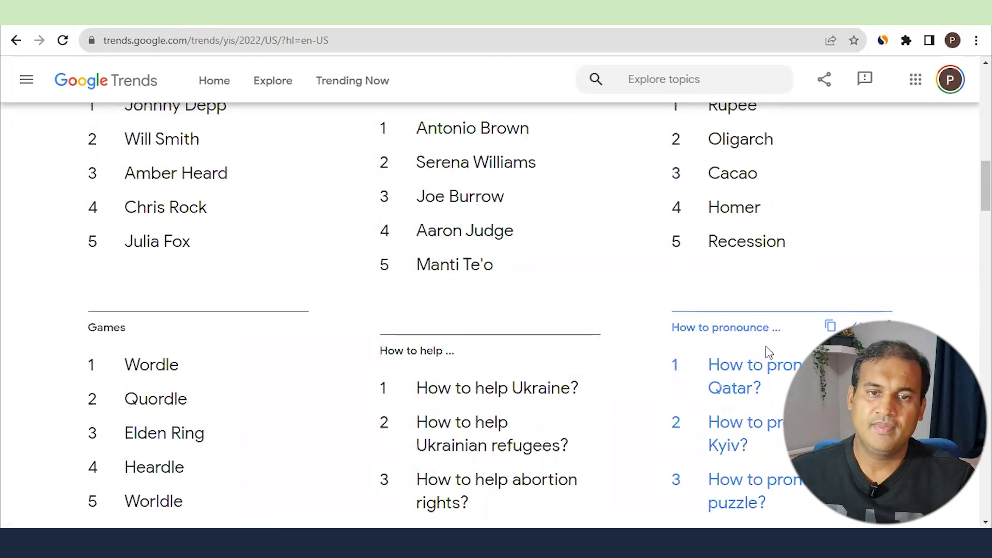
{"action": "scroll", "coordinate": [768, 348], "scroll_direction": "down", "scroll_amount": 4}
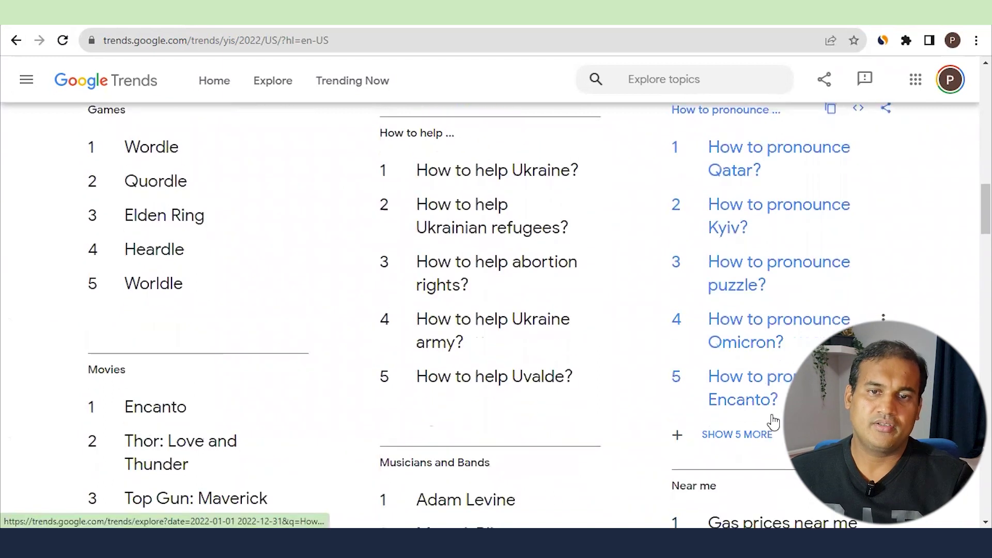
{"action": "scroll", "coordinate": [773, 421], "scroll_direction": "down", "scroll_amount": 5}
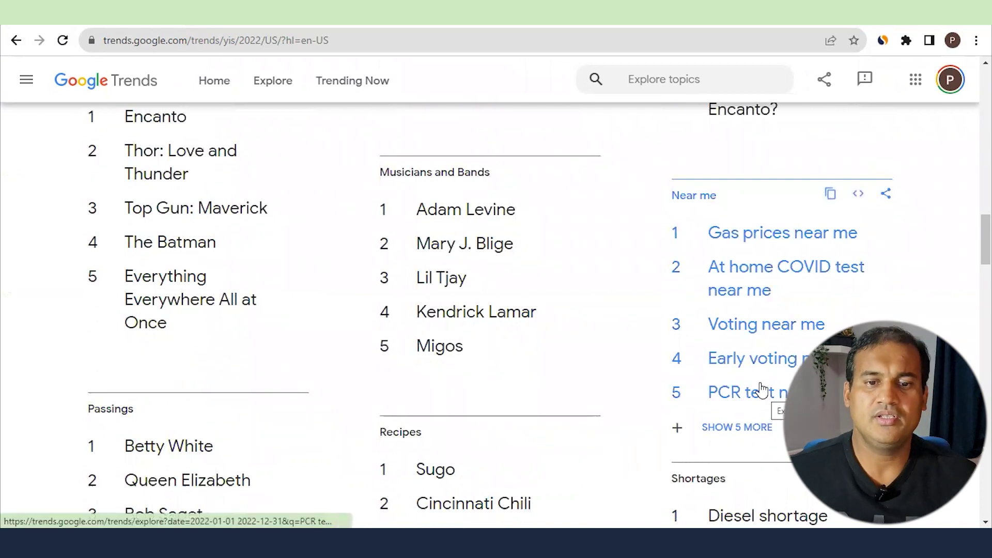
{"action": "scroll", "coordinate": [767, 393], "scroll_direction": "down", "scroll_amount": 3}
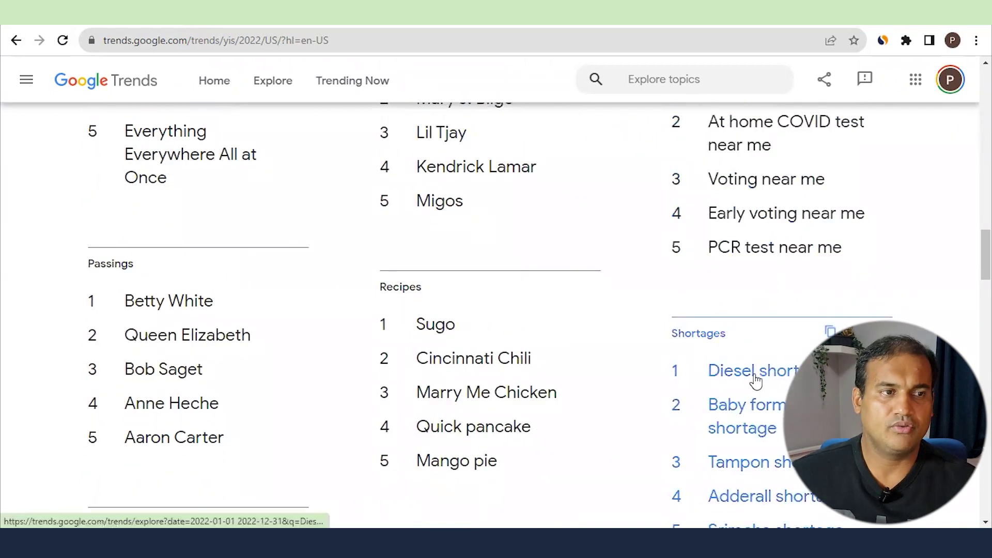
{"action": "scroll", "coordinate": [420, 354], "scroll_direction": "down", "scroll_amount": 1}
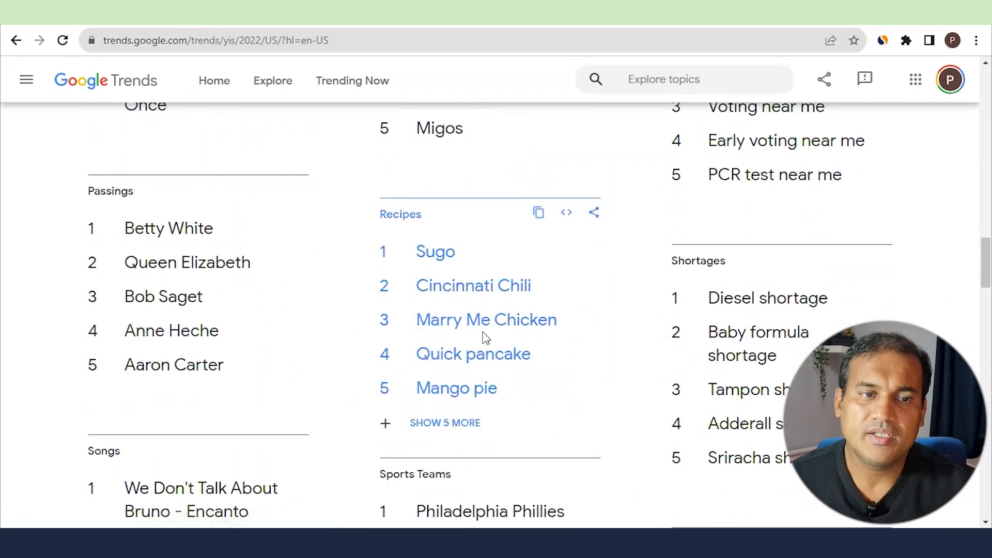
{"action": "scroll", "coordinate": [484, 324], "scroll_direction": "down", "scroll_amount": 7}
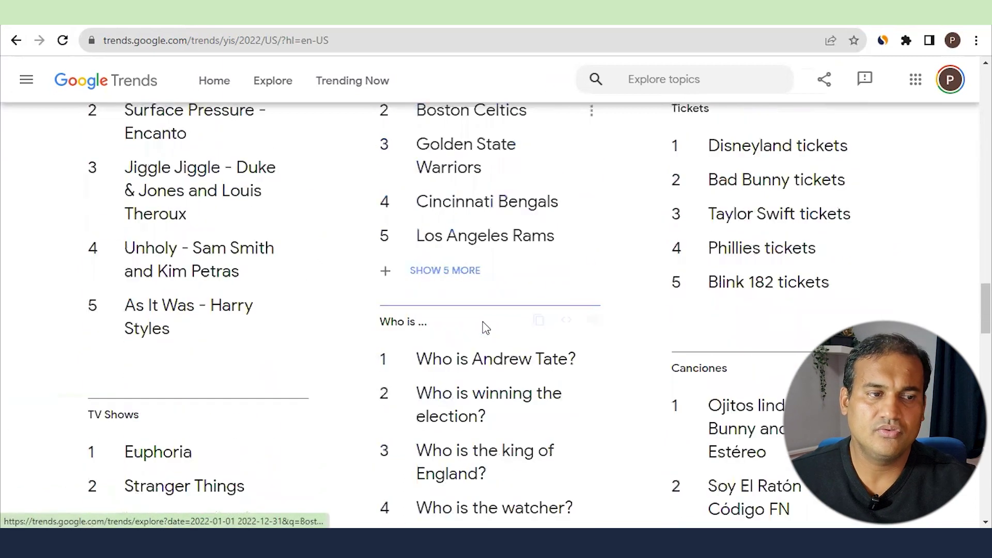
{"action": "scroll", "coordinate": [483, 329], "scroll_direction": "down", "scroll_amount": 5}
{"action": "scroll", "coordinate": [483, 328], "scroll_direction": "up", "scroll_amount": 12}
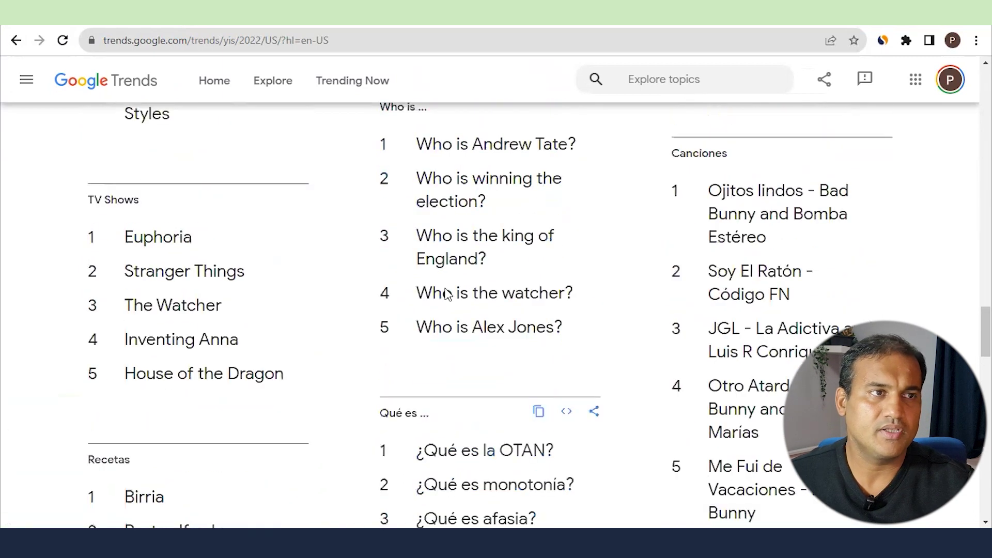
{"action": "scroll", "coordinate": [411, 264], "scroll_direction": "up", "scroll_amount": 20}
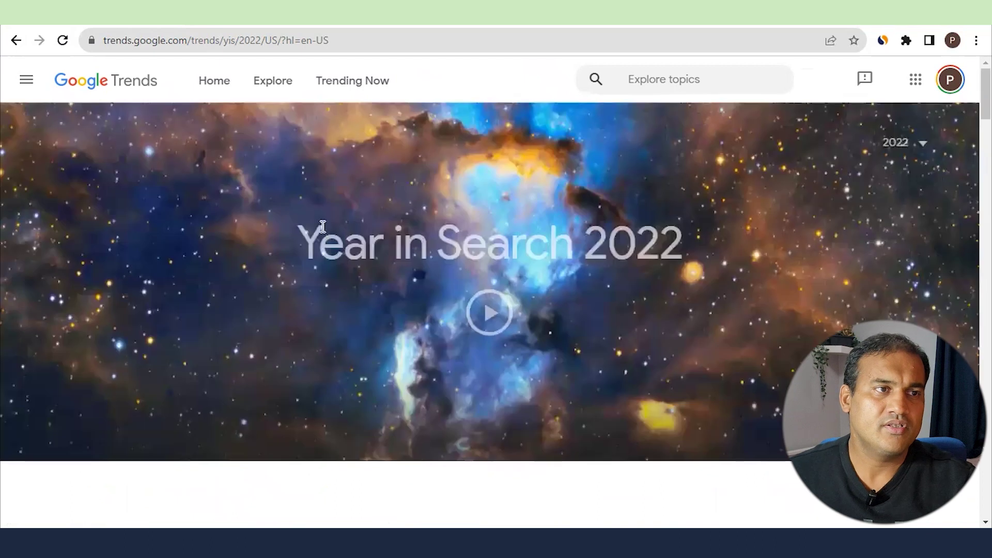
- Open the Trends subscriptions and subscribe to the search term "movie" with region Worldwide and frequency About once a week
{"action": "left_click", "coordinate": [26, 79]}
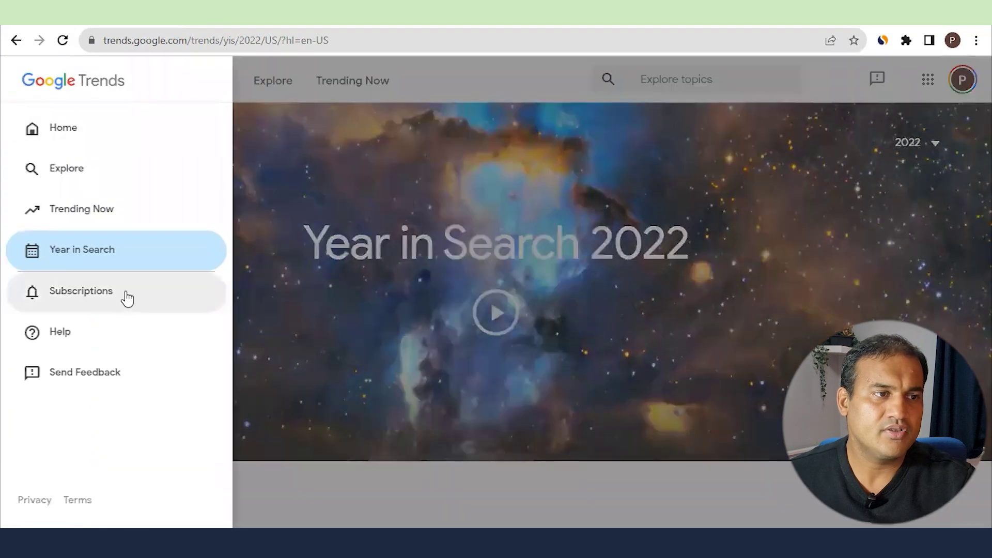
{"action": "left_click", "coordinate": [127, 298]}
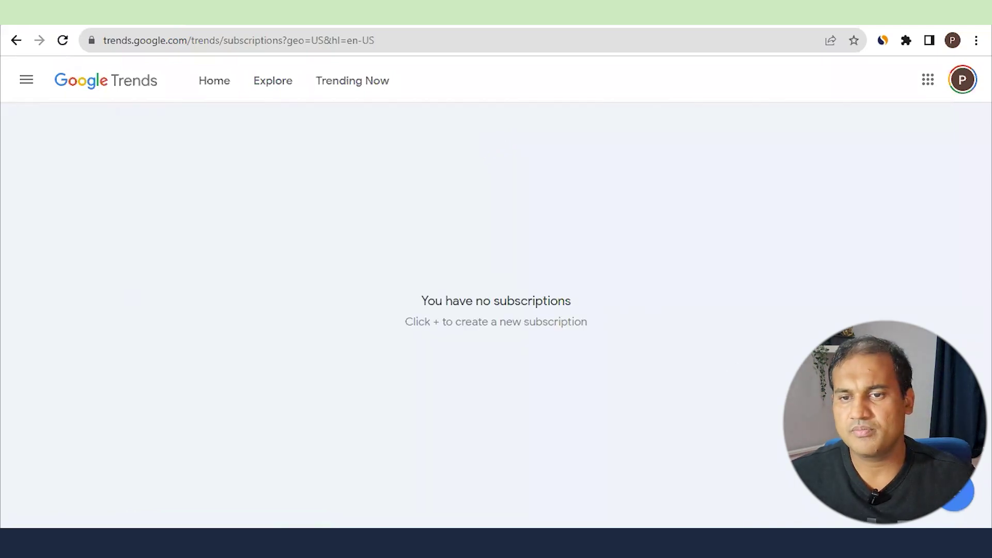
{"action": "left_click", "coordinate": [959, 496]}
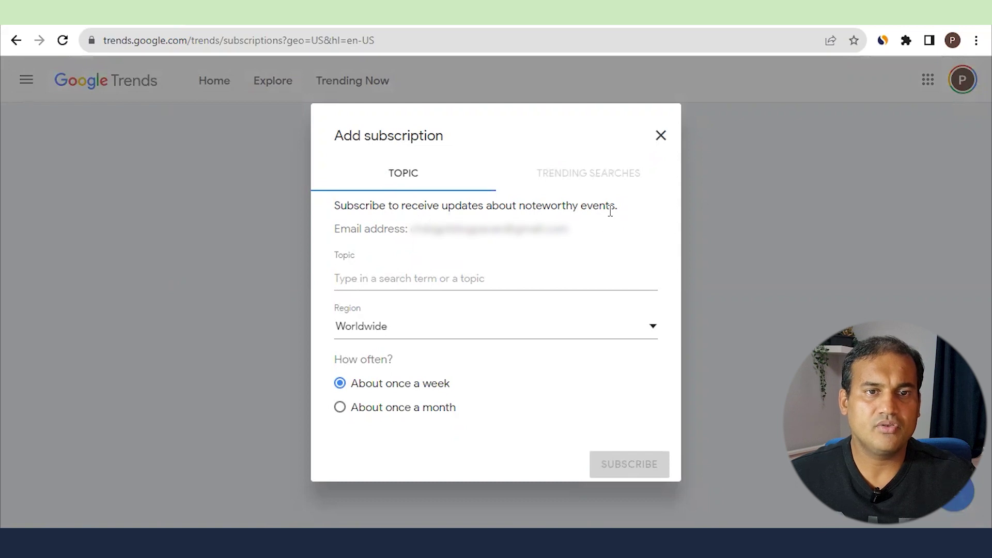
{"action": "left_click", "coordinate": [365, 281]}
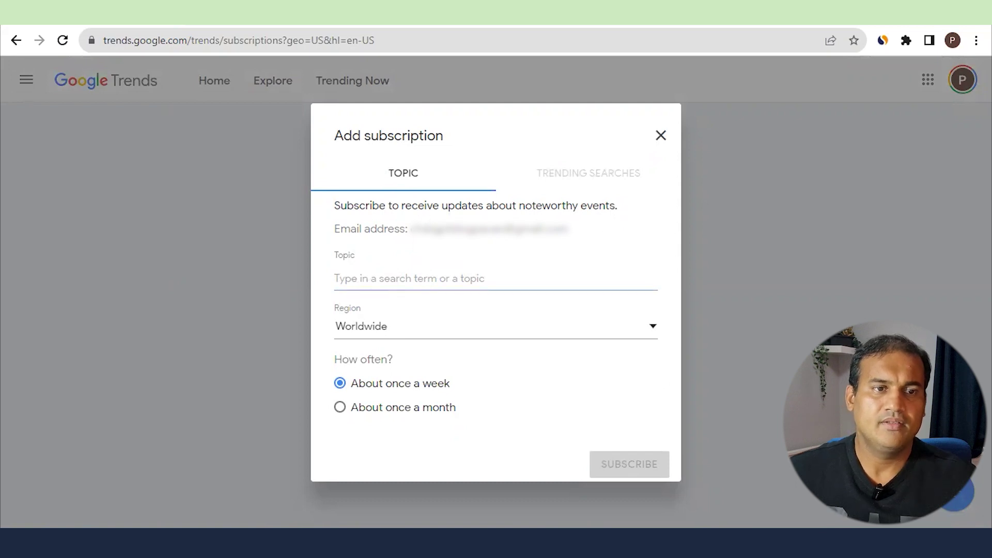
{"action": "type", "text": "movie"}
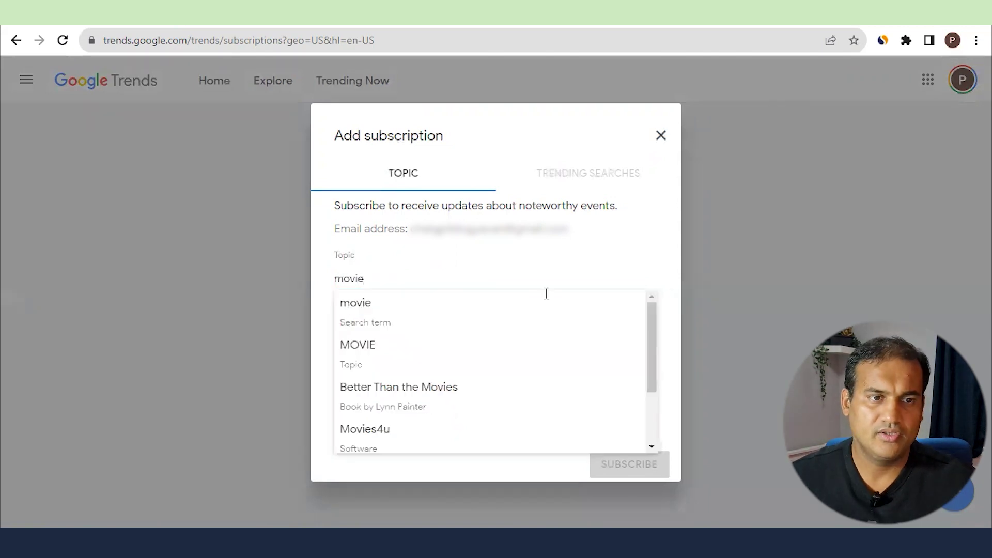
{"action": "left_click", "coordinate": [442, 322]}
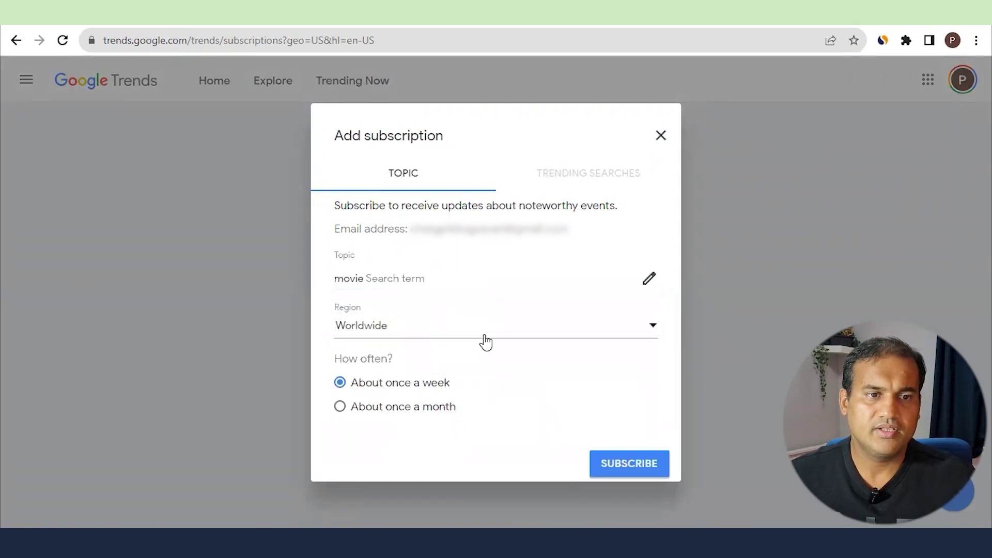
{"action": "left_click", "coordinate": [515, 336]}
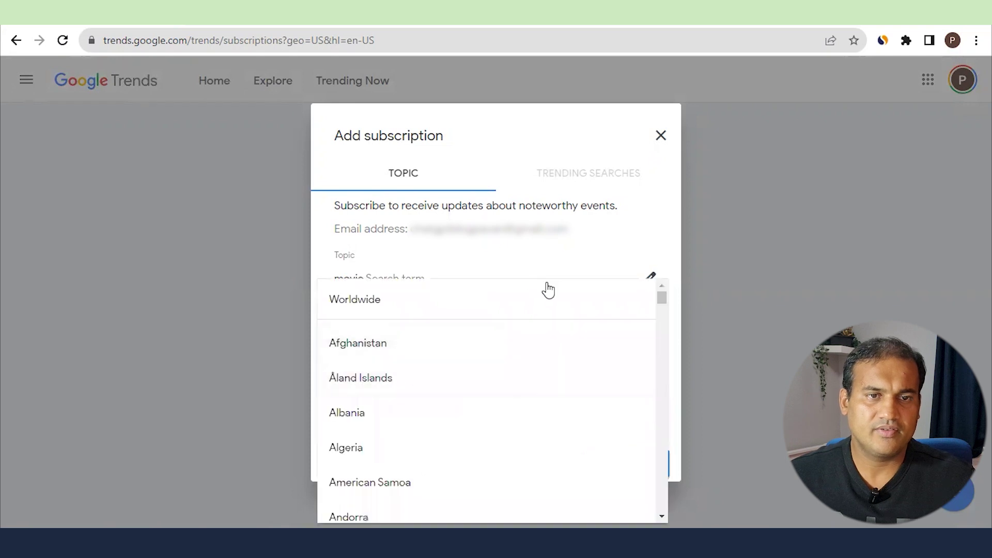
{"action": "left_click", "coordinate": [594, 257]}
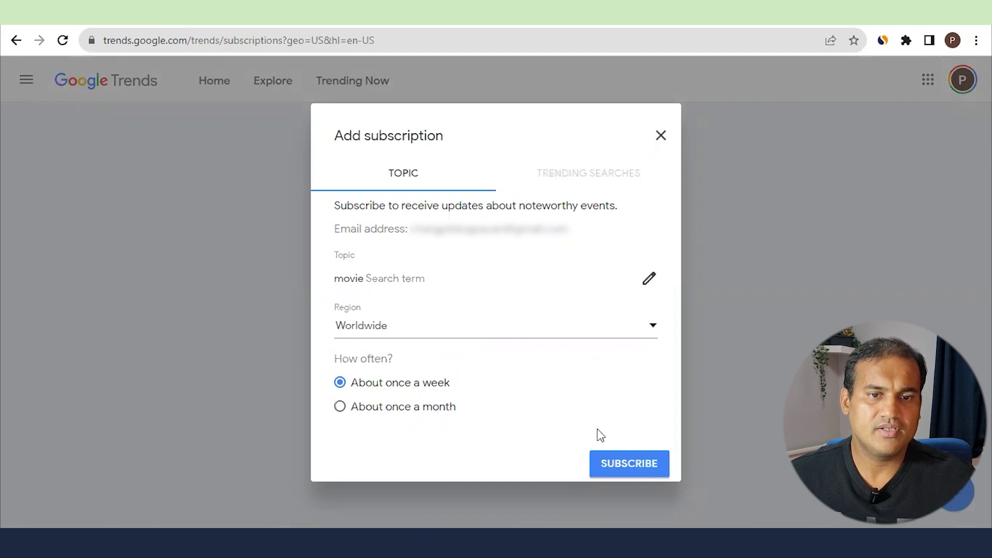
{"action": "left_click", "coordinate": [624, 464]}
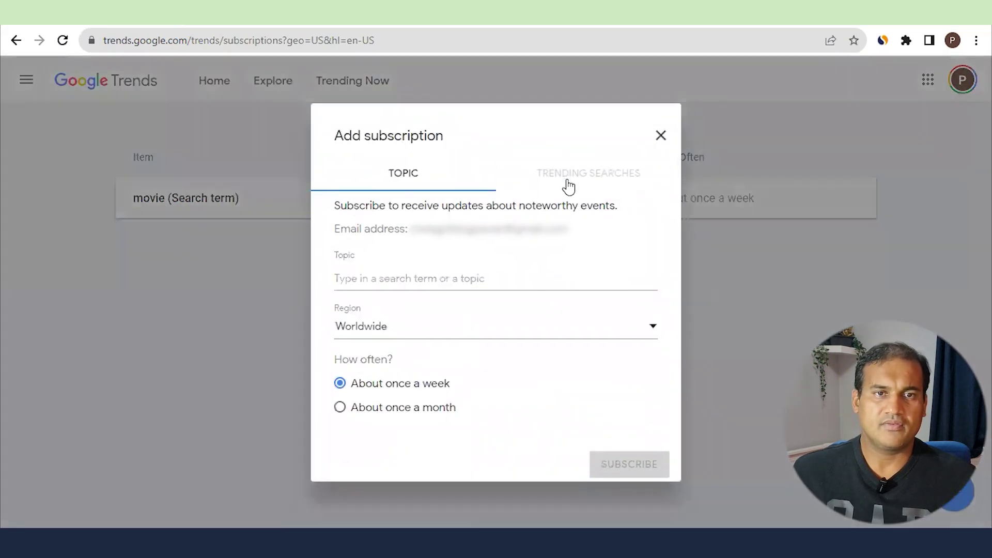
- Subscribe to trending searches for the United Kingdom with type Majority of Daily Search Trends and frequency As it happens
{"action": "left_click", "coordinate": [567, 186]}
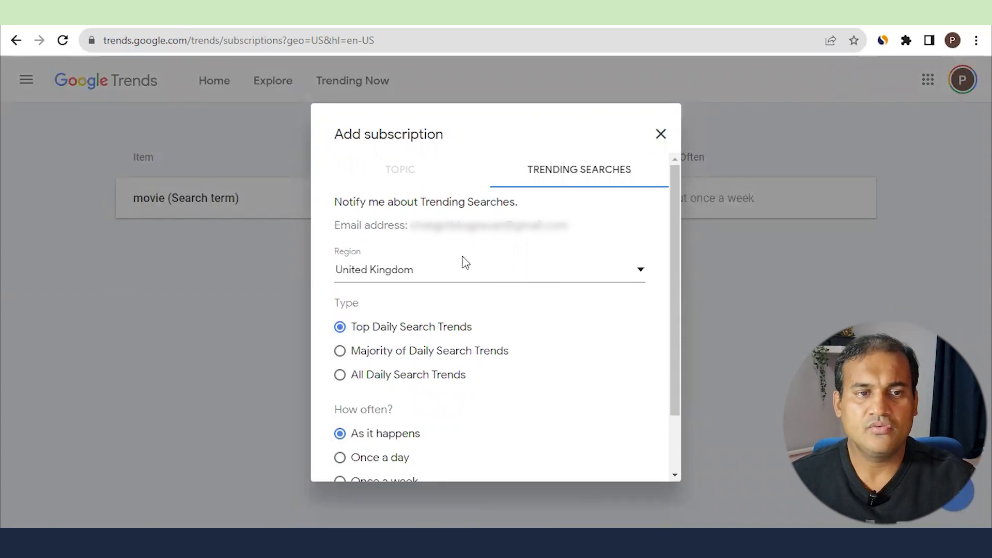
{"action": "scroll", "coordinate": [489, 325], "scroll_direction": "down", "scroll_amount": 2}
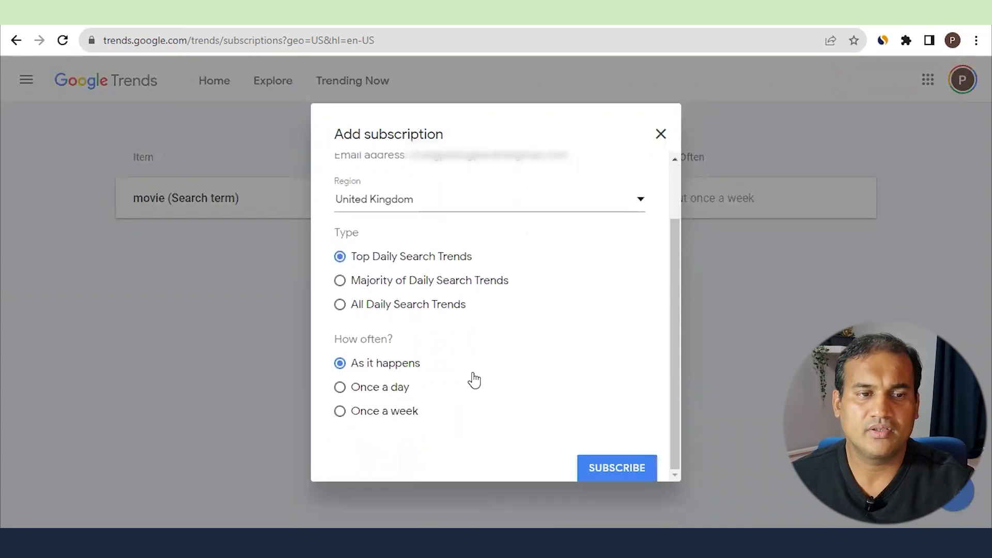
{"action": "scroll", "coordinate": [474, 377], "scroll_direction": "up", "scroll_amount": 2}
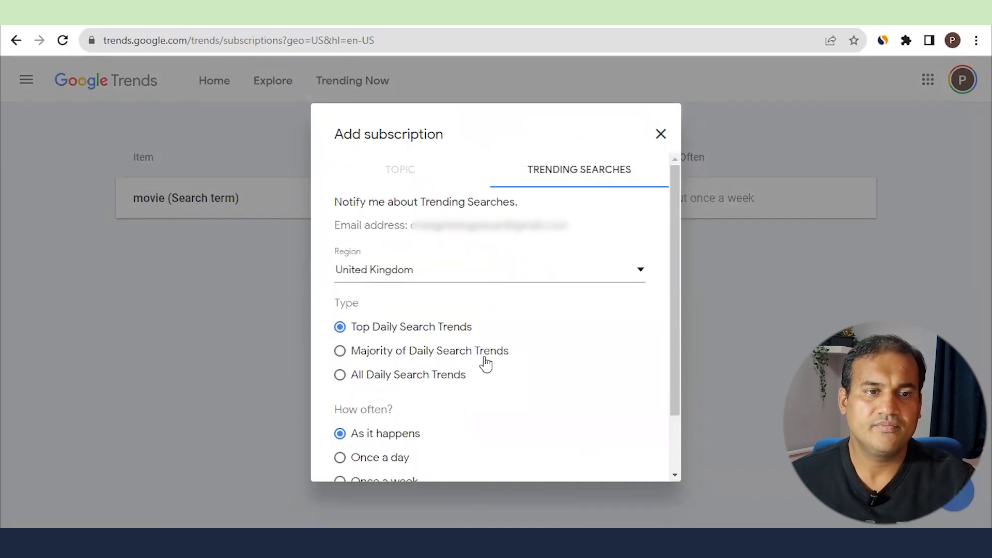
{"action": "scroll", "coordinate": [480, 350], "scroll_direction": "down", "scroll_amount": 2}
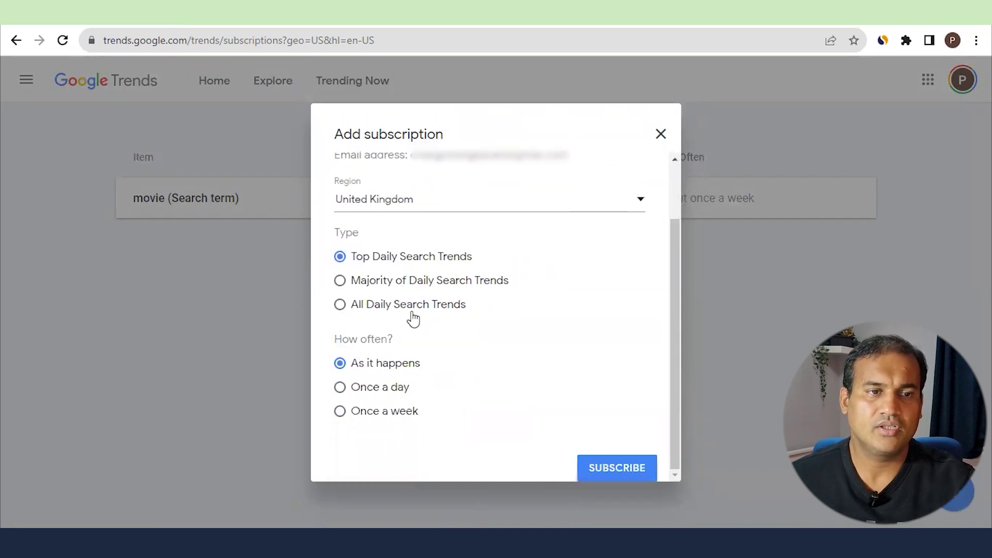
{"action": "left_click", "coordinate": [402, 283]}
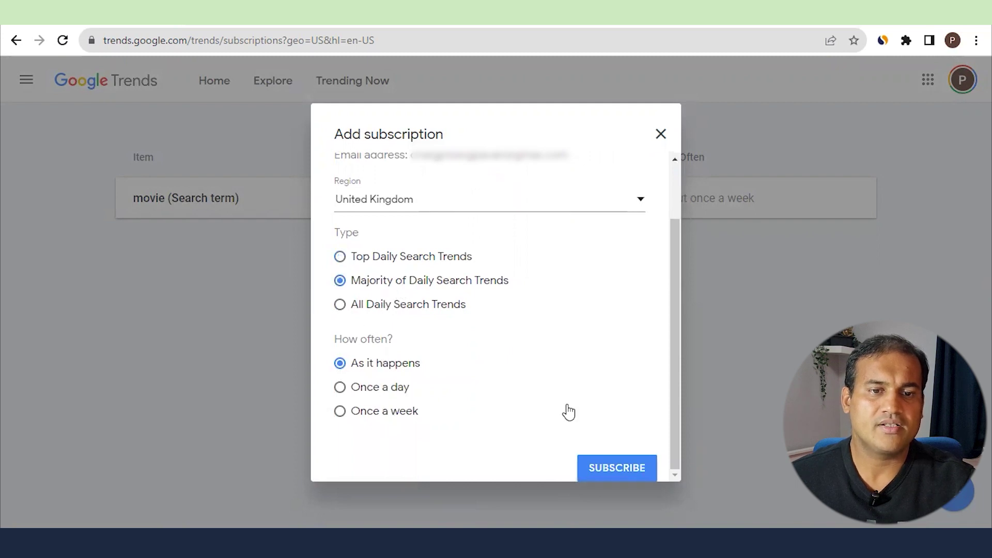
{"action": "left_click", "coordinate": [612, 473]}
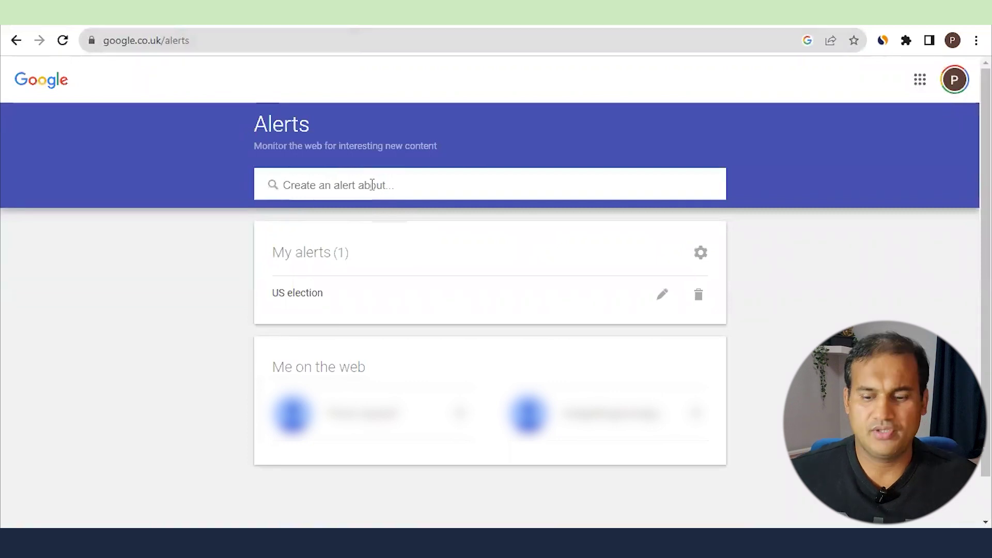
- In Google Alerts, enter "movie" as the alert topic and examine its source, language, region and result-quantity options and the alert preview
{"action": "type", "text": "movie"}
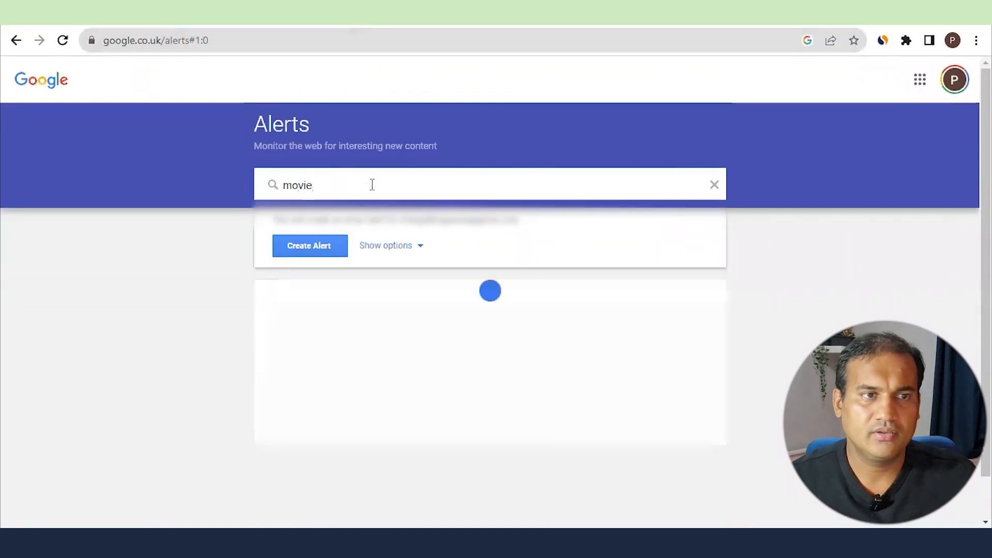
{"action": "left_click", "coordinate": [408, 247]}
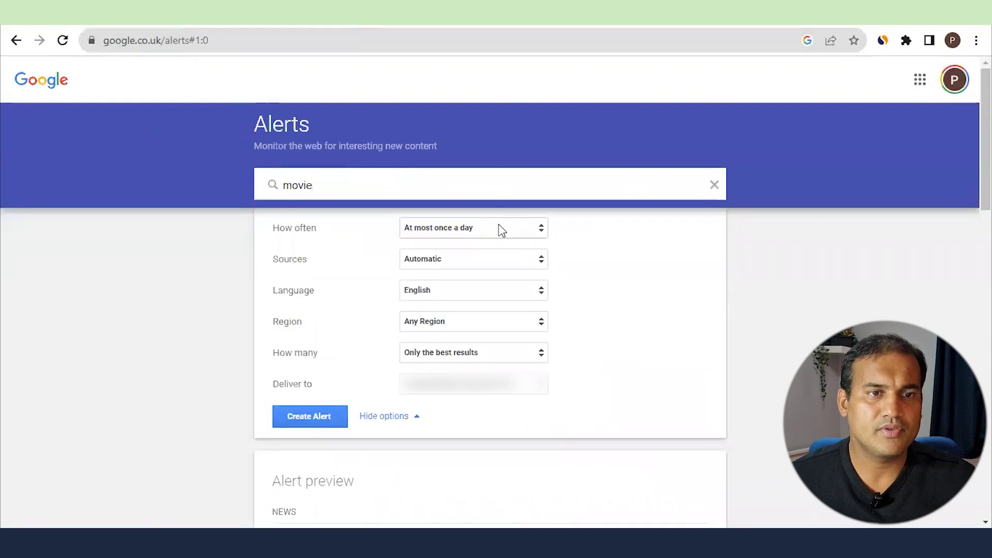
{"action": "left_click", "coordinate": [492, 258]}
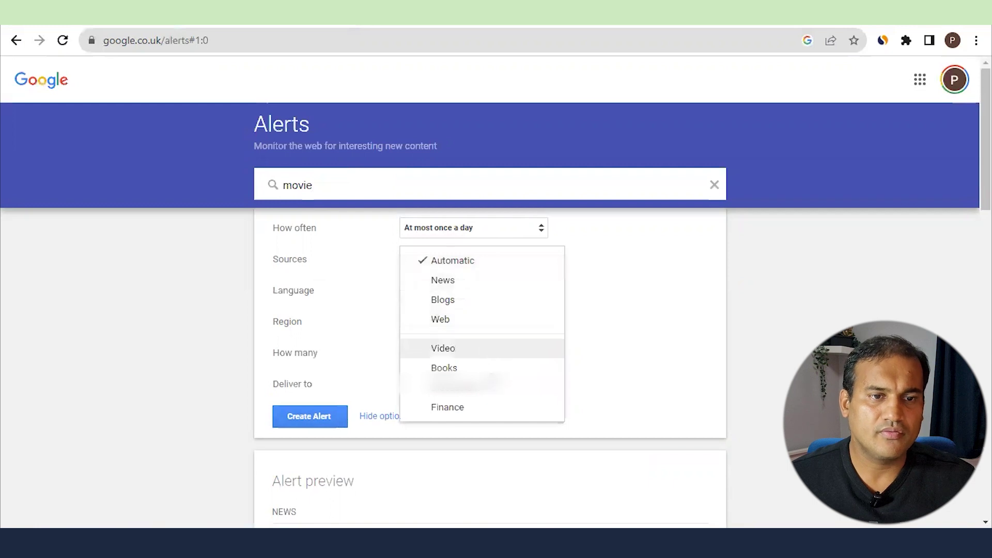
{"action": "left_click", "coordinate": [656, 335]}
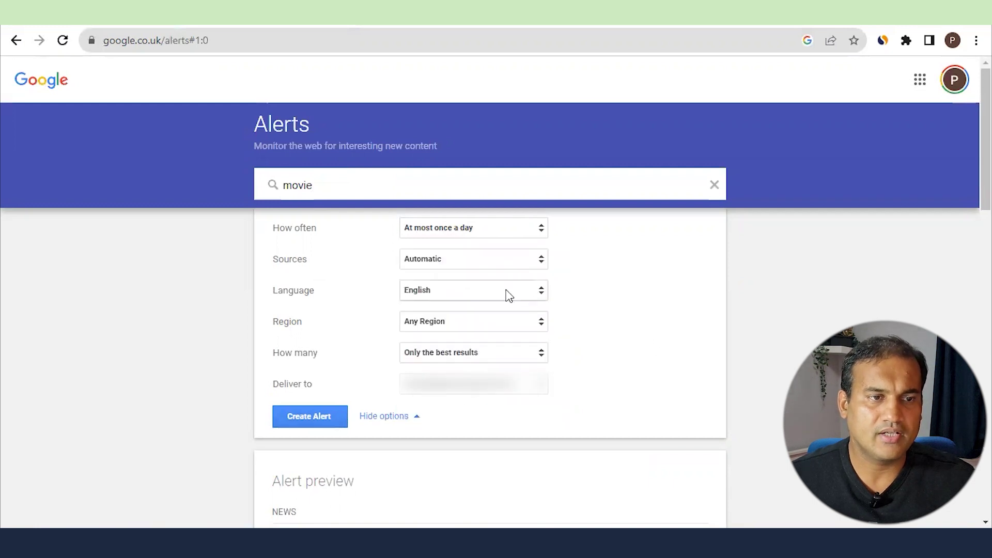
{"action": "left_click", "coordinate": [507, 291]}
{"action": "left_click", "coordinate": [608, 325]}
{"action": "left_click", "coordinate": [459, 324]}
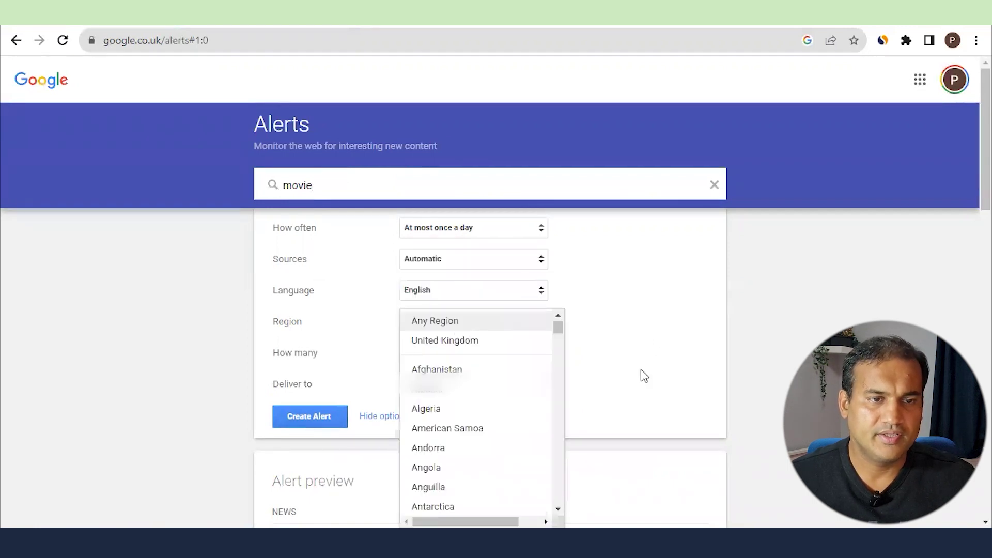
{"action": "left_click", "coordinate": [662, 386]}
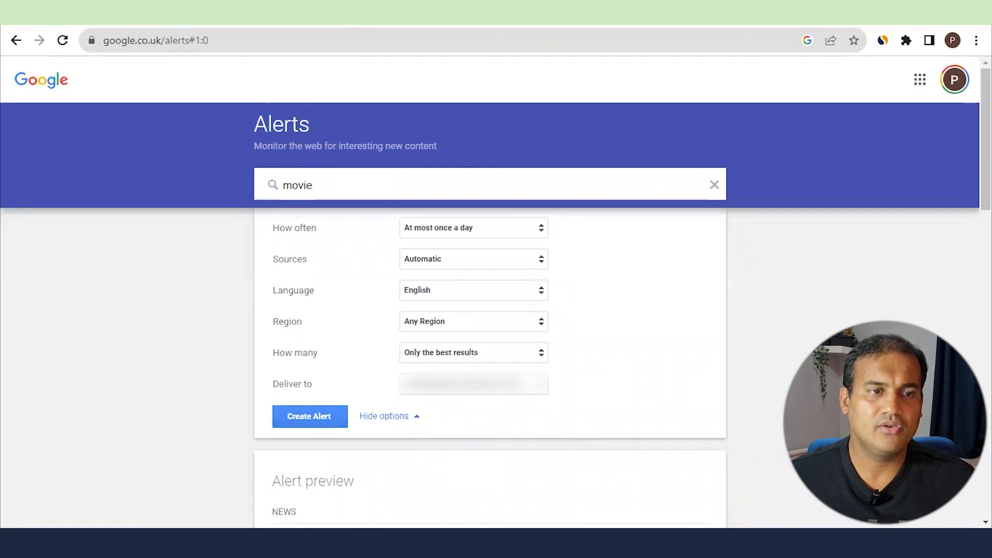
{"action": "left_click", "coordinate": [494, 354]}
{"action": "left_click", "coordinate": [662, 394]}
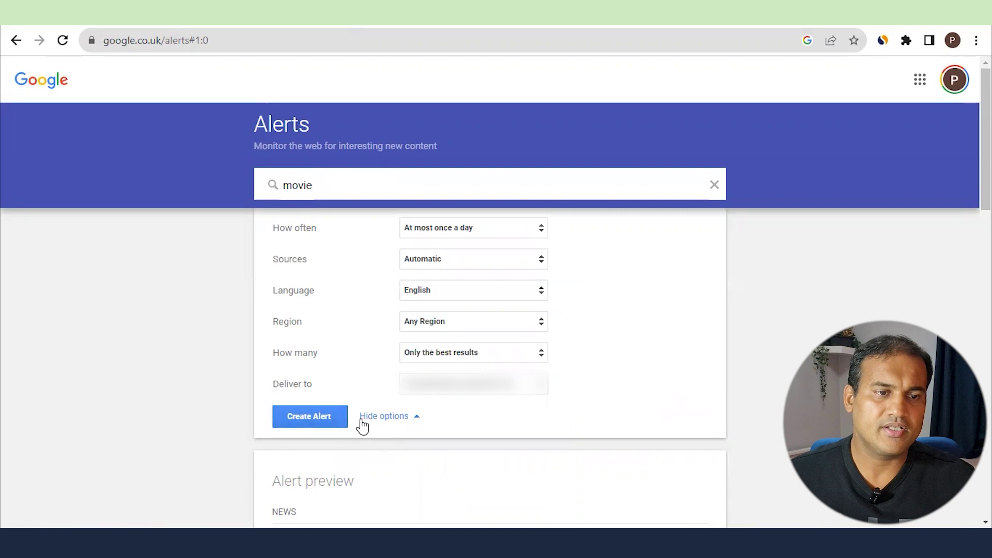
{"action": "scroll", "coordinate": [341, 253], "scroll_direction": "down", "scroll_amount": 2}
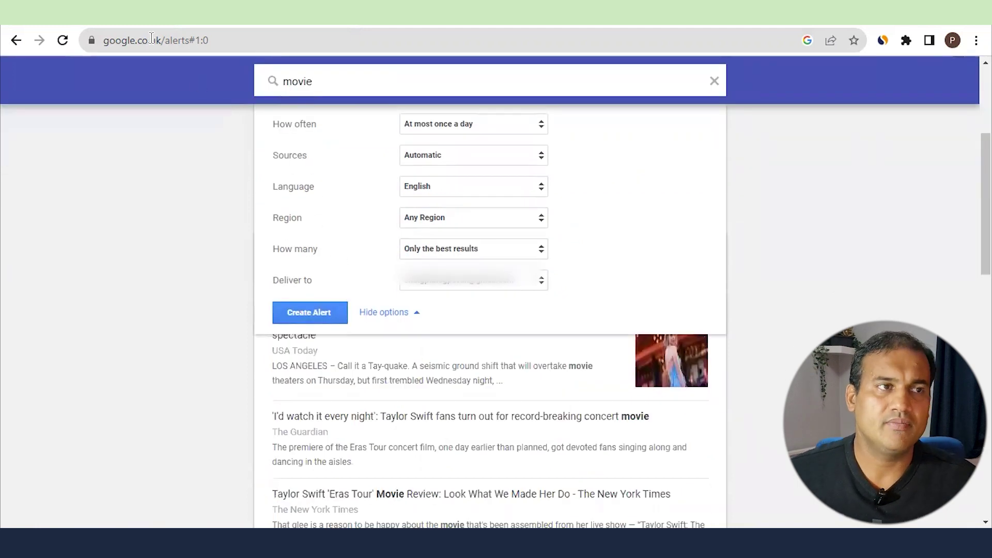
{"action": "scroll", "coordinate": [408, 253], "scroll_direction": "up", "scroll_amount": 2}
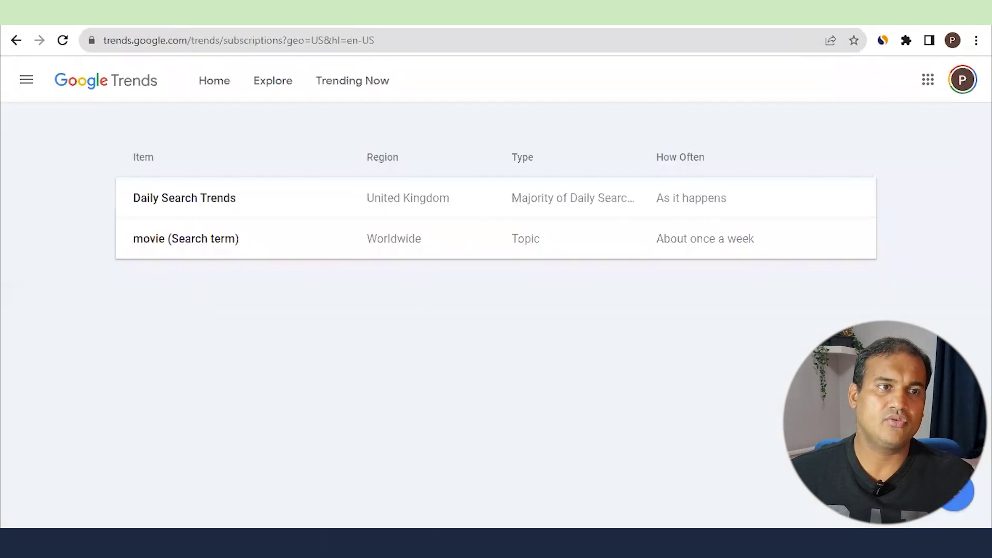
- Switch back to the Google Trends subscriptions and review the Daily Search Trends and movie entries
{"action": "mouse_move", "coordinate": [262, 215]}
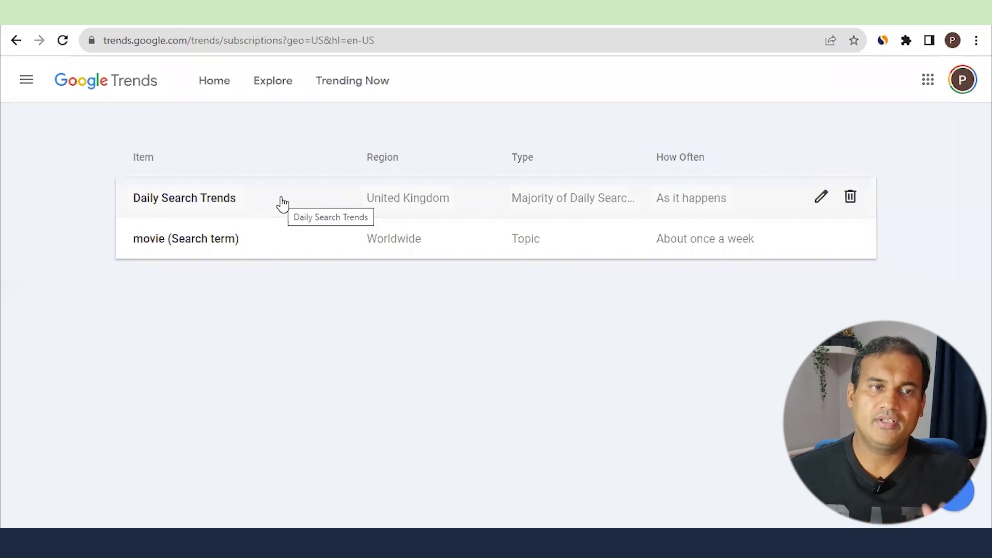
{"action": "mouse_move", "coordinate": [277, 242]}
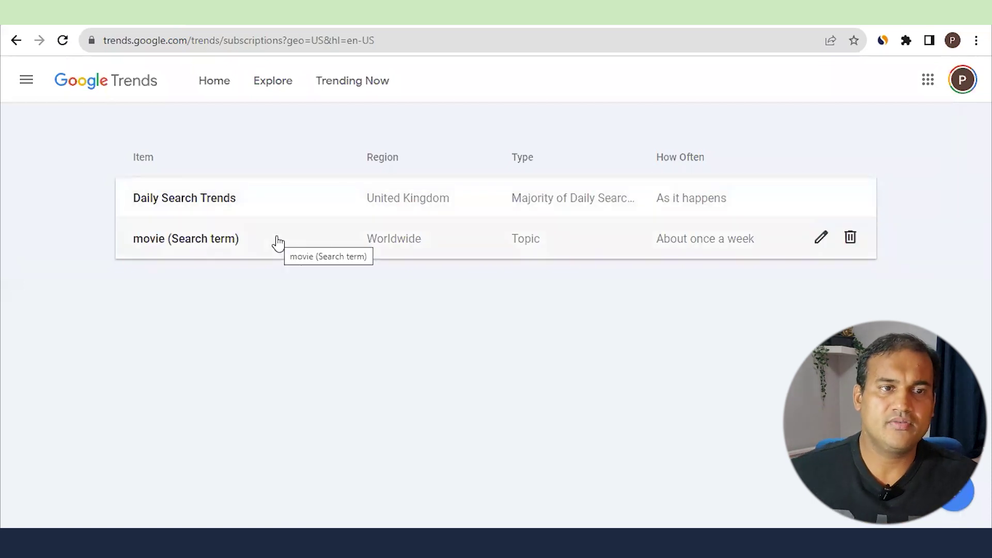